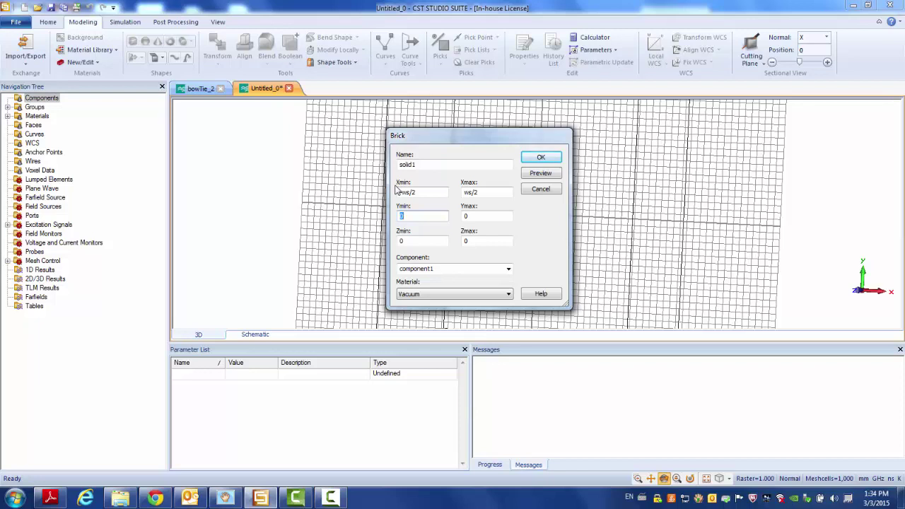
Set the brick's extents to Ymin 20, Ymax 90 and Zmin -1
{"action": "type", "text": "20"}
{"action": "key", "text": "Tab"}
{"action": "key", "text": "Tab"}
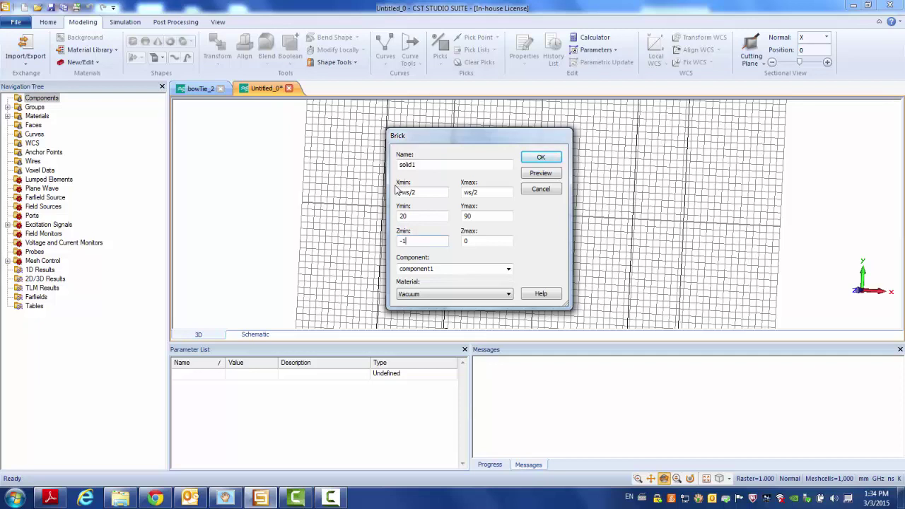
Load FR-4 (lossy) from the material library as the brick's material
{"action": "left_click", "coordinate": [508, 293]}
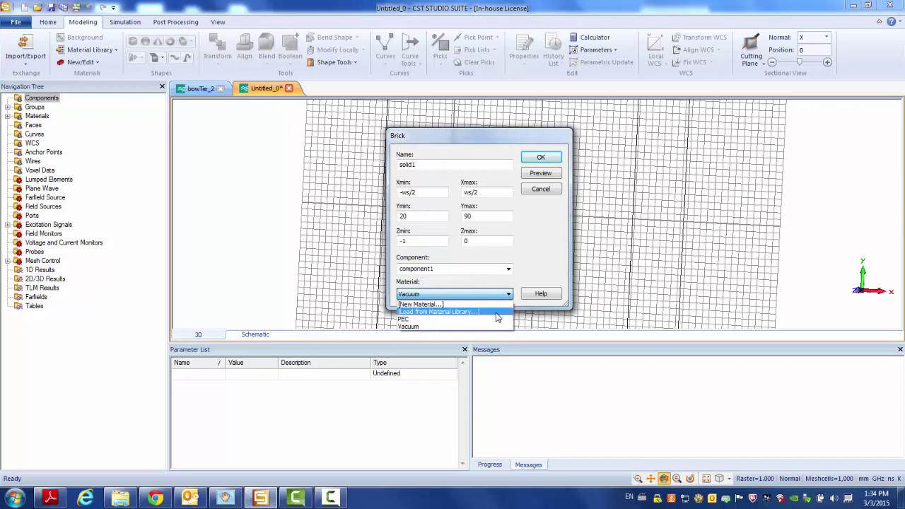
{"action": "left_click", "coordinate": [439, 312]}
{"action": "left_click", "coordinate": [386, 159]}
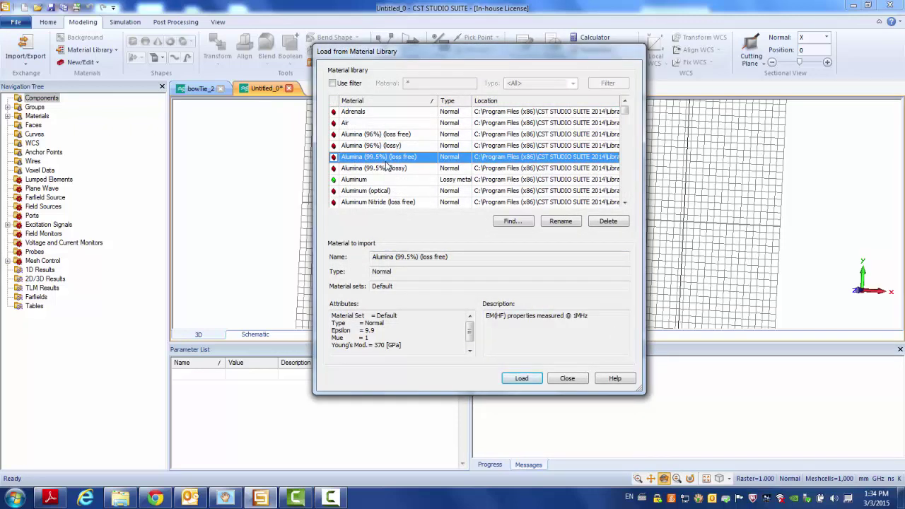
{"action": "key", "text": "f"}
{"action": "scroll", "coordinate": [386, 164], "scroll_direction": "down", "scroll_amount": 3}
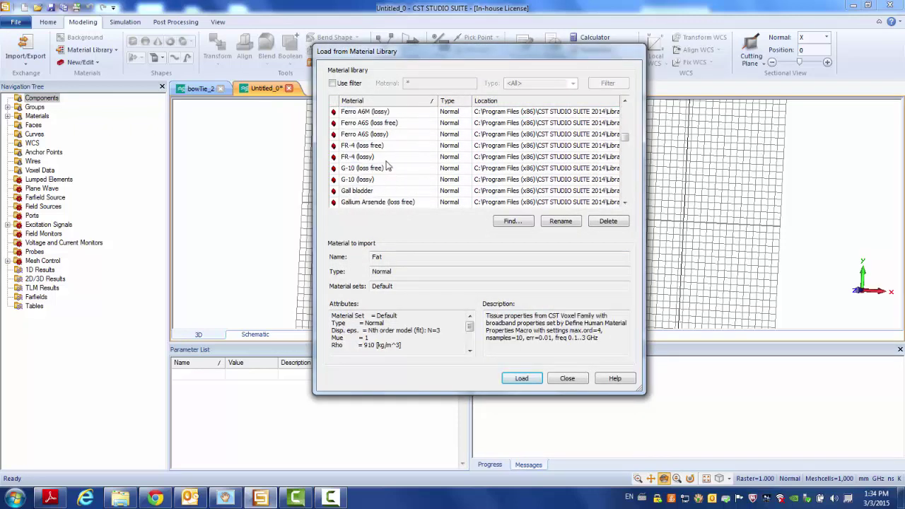
{"action": "left_click", "coordinate": [388, 158]}
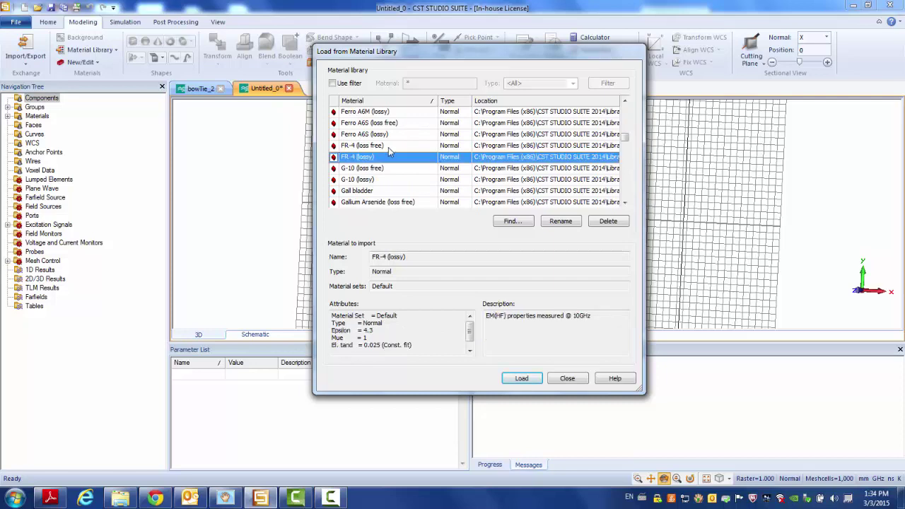
{"action": "left_click", "coordinate": [390, 146]}
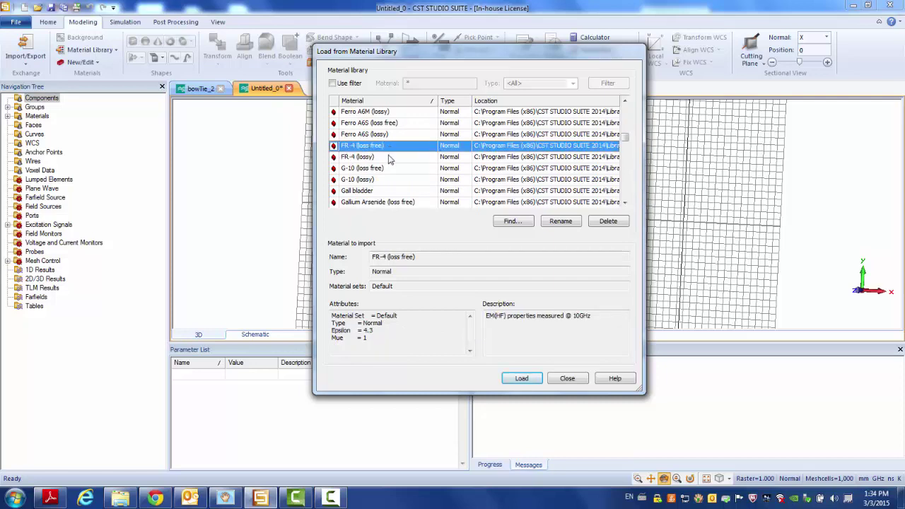
{"action": "left_click", "coordinate": [389, 157]}
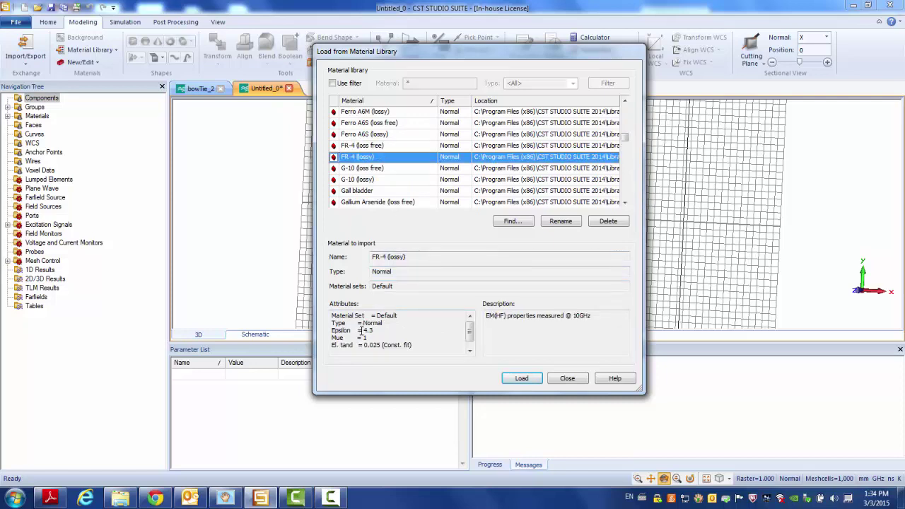
{"action": "left_click_drag", "start_coordinate": [362, 331], "coordinate": [388, 344]}
{"action": "left_click", "coordinate": [522, 379]}
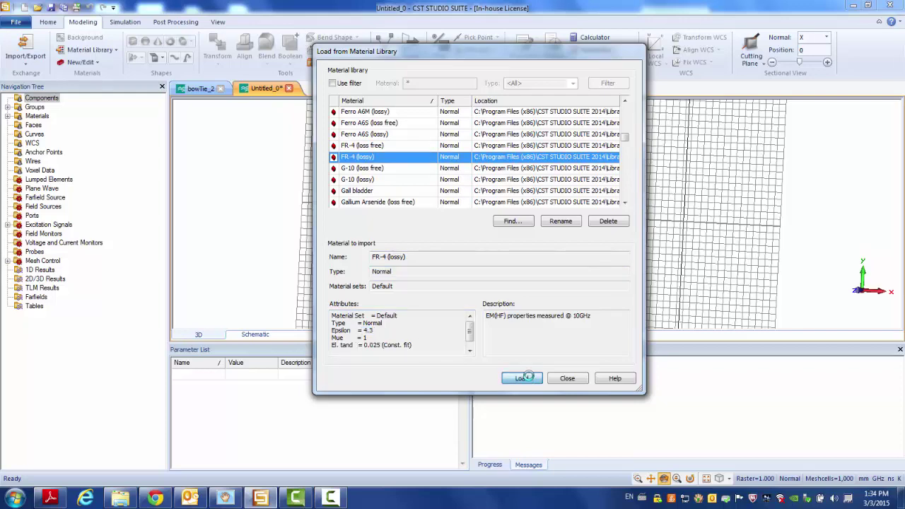
Create the substrate brick, defining the missing parameter ws with a value of 40
{"action": "left_click", "coordinate": [541, 157]}
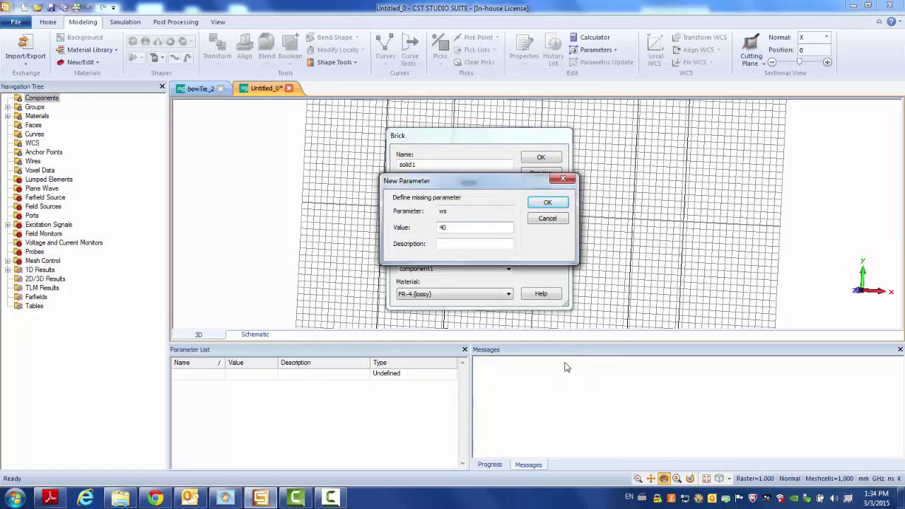
{"action": "left_click", "coordinate": [546, 203]}
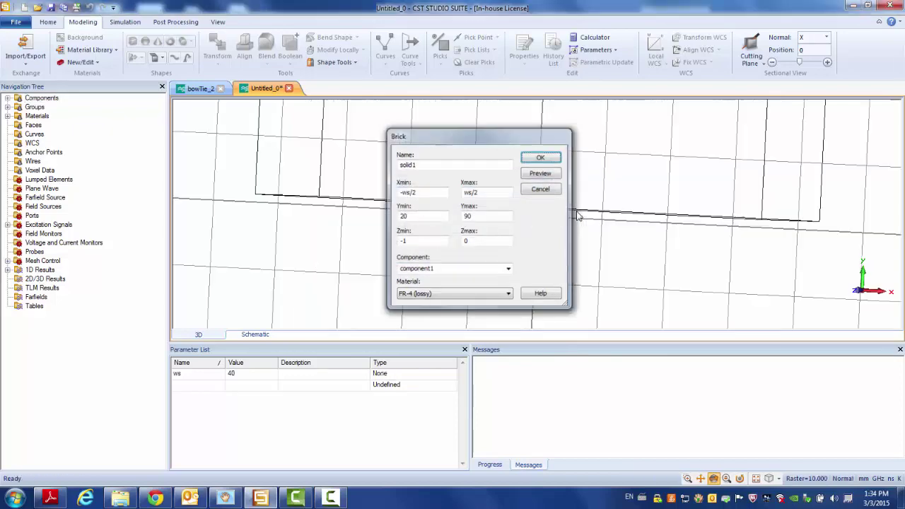
{"action": "left_click_drag", "start_coordinate": [546, 207], "coordinate": [551, 160]}
{"action": "mouse_move", "coordinate": [526, 244]}
{"action": "left_mouse_down"}
{"action": "mouse_move", "coordinate": [539, 174]}
{"action": "mouse_move", "coordinate": [558, 257]}
{"action": "mouse_move", "coordinate": [586, 237]}
{"action": "mouse_move", "coordinate": [548, 299]}
{"action": "mouse_move", "coordinate": [503, 212]}
{"action": "mouse_move", "coordinate": [515, 245]}
{"action": "left_mouse_up"}
{"action": "scroll", "coordinate": [539, 175], "scroll_direction": "down", "scroll_amount": 6}
{"action": "scroll", "coordinate": [586, 238], "scroll_direction": "up", "scroll_amount": 3}
{"action": "scroll", "coordinate": [587, 214], "scroll_direction": "up", "scroll_amount": 2}
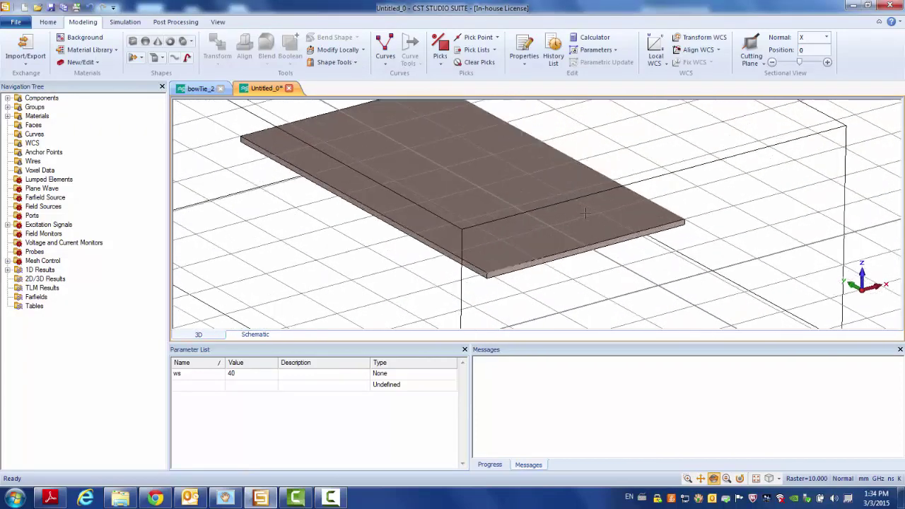
{"action": "scroll", "coordinate": [586, 214], "scroll_direction": "down", "scroll_amount": 3}
{"action": "left_click_drag", "start_coordinate": [585, 208], "coordinate": [590, 234]}
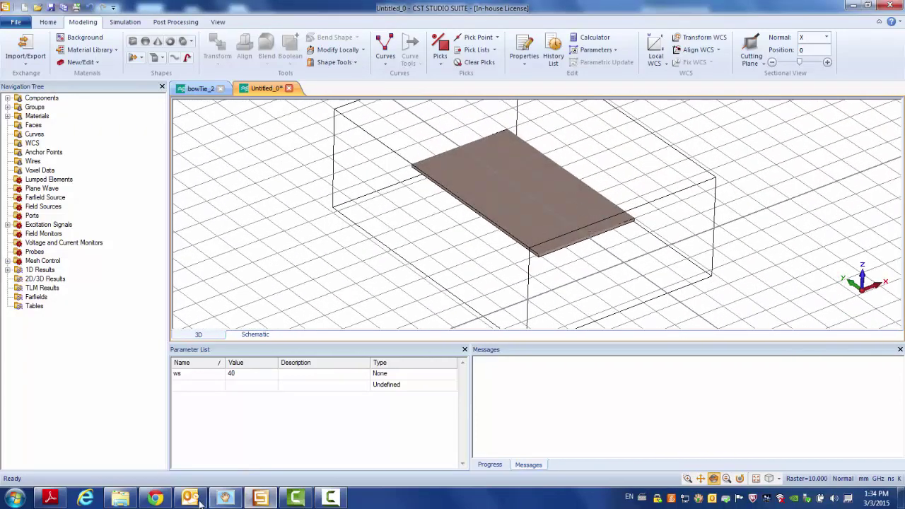
Consult the bow-tie antenna geometry and design parameters in Adobe Reader and return to the CST Studio Suite model
{"action": "left_click", "coordinate": [51, 499]}
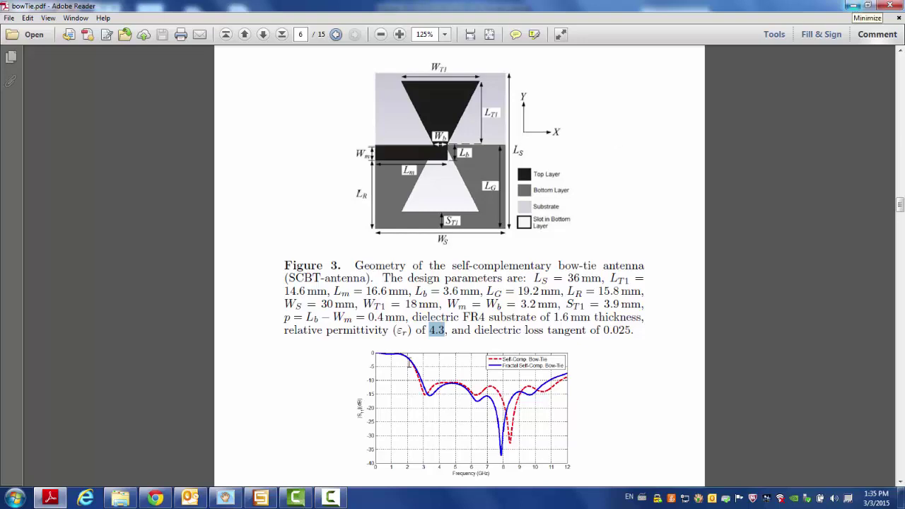
{"action": "left_click", "coordinate": [261, 499]}
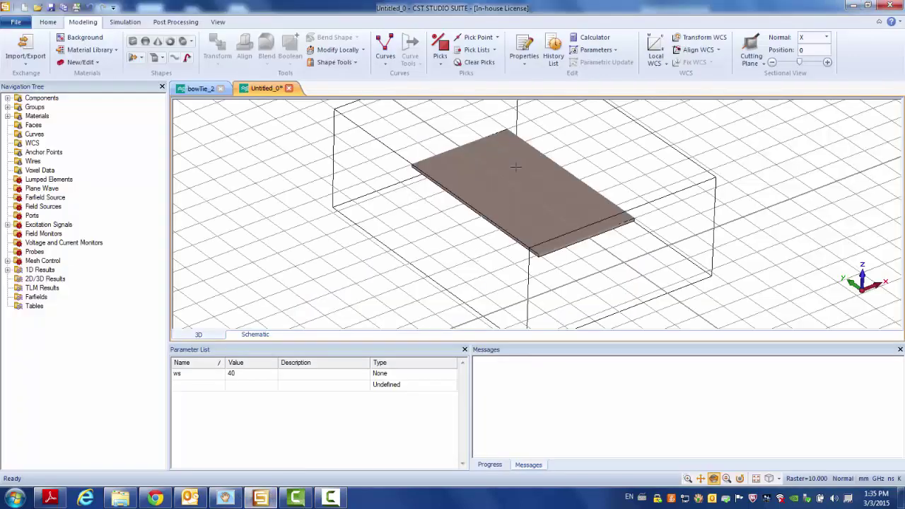
{"action": "left_click_drag", "start_coordinate": [517, 167], "coordinate": [501, 205]}
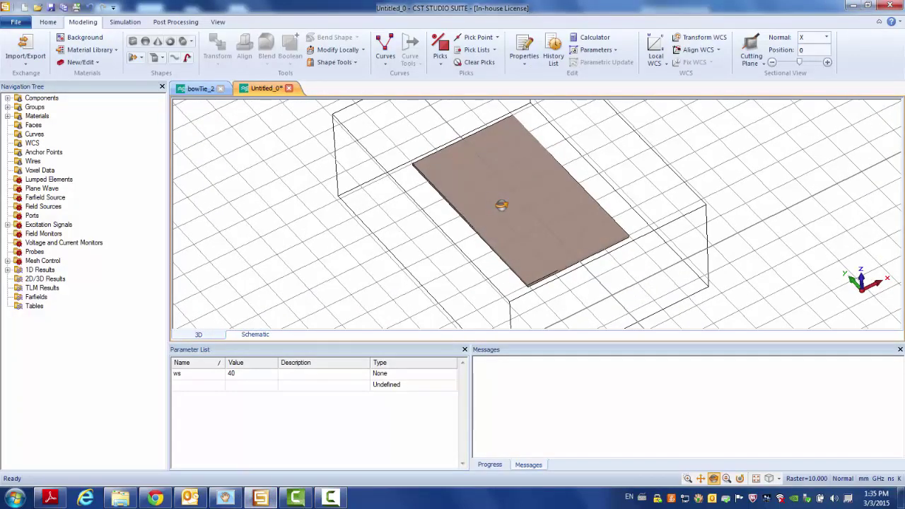
Start the analytical line impedance calculation macro and choose the Thin Microstrip setup
{"action": "left_click", "coordinate": [50, 22]}
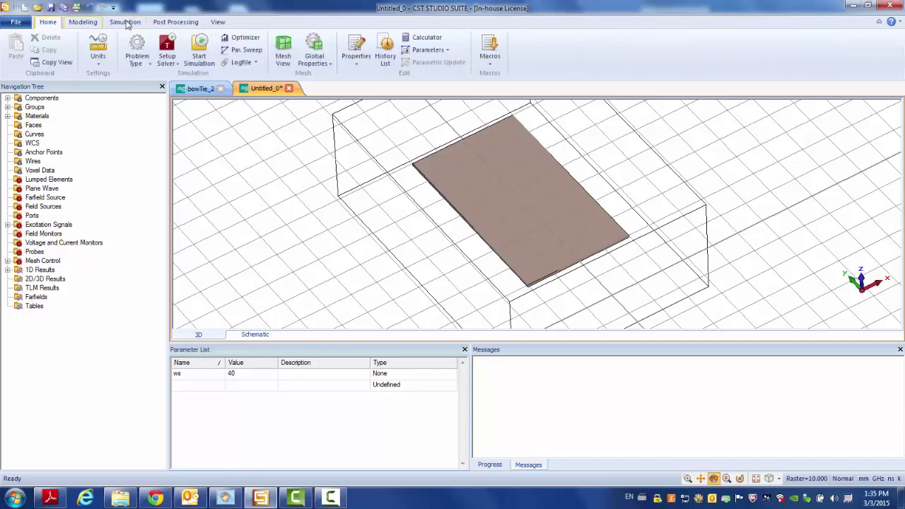
{"action": "left_click", "coordinate": [491, 51]}
{"action": "mouse_move", "coordinate": [501, 91]}
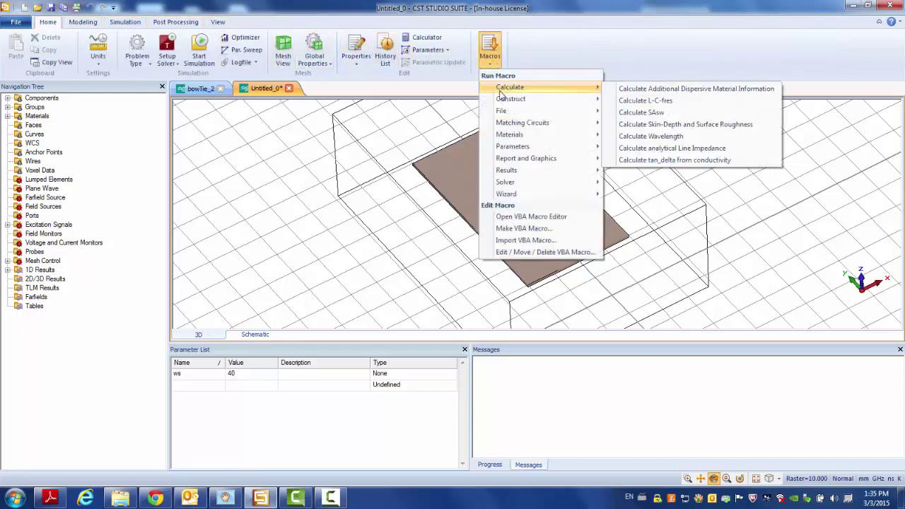
{"action": "left_click", "coordinate": [640, 150]}
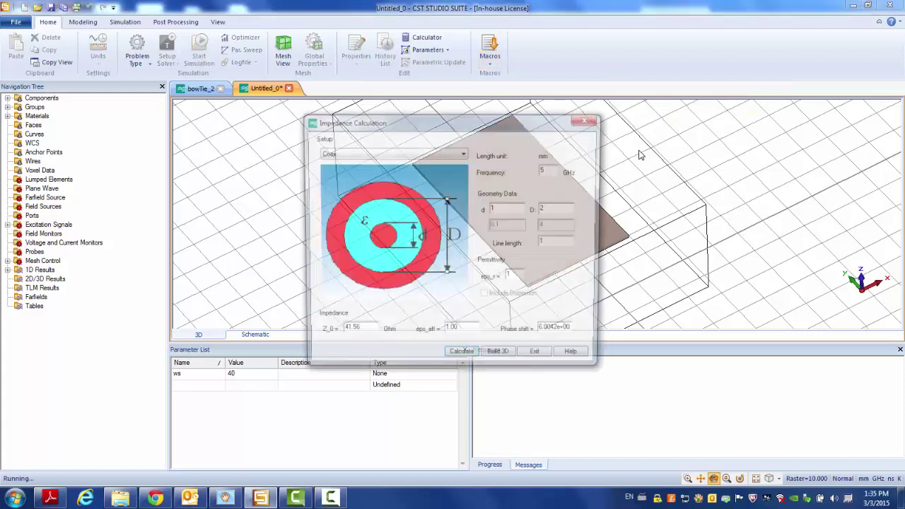
{"action": "left_click", "coordinate": [464, 153]}
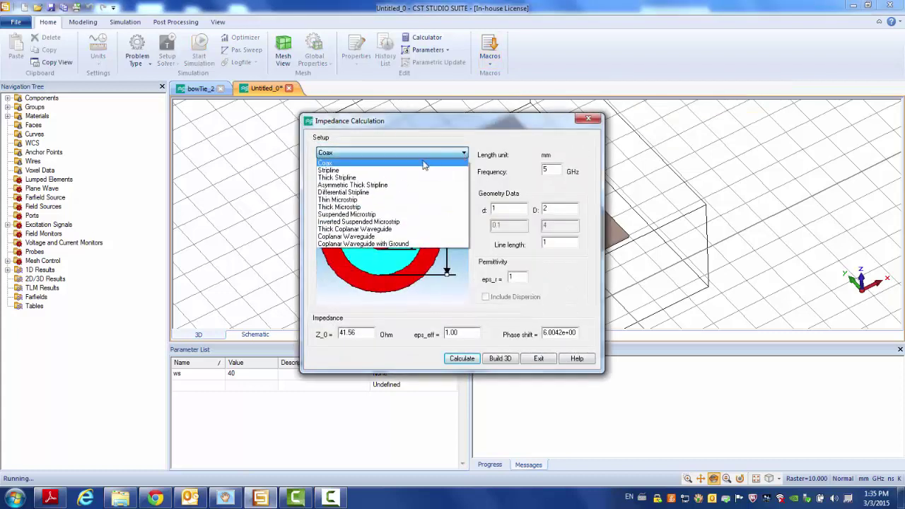
{"action": "left_click", "coordinate": [403, 199]}
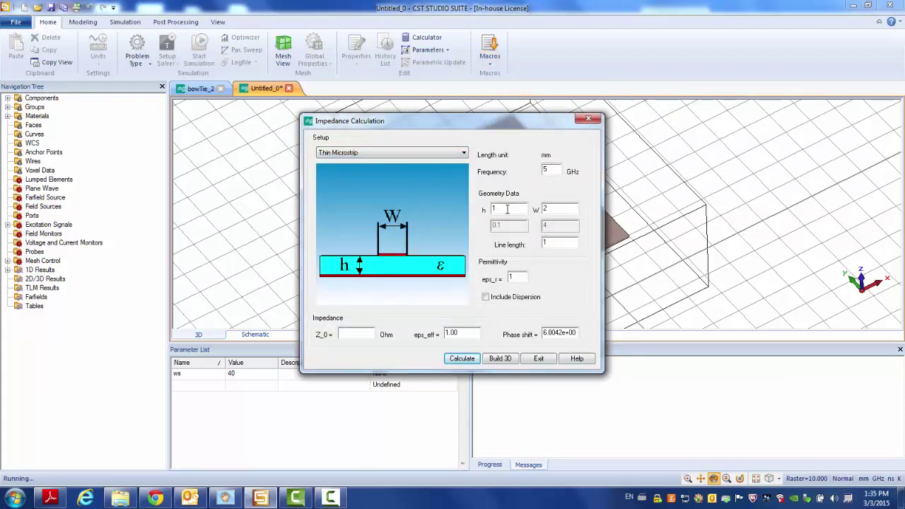
Calculate the microstrip's impedance with a permittivity eps_r of 4.3 and close the calculator
{"action": "double_click", "coordinate": [507, 209]}
{"action": "double_click", "coordinate": [511, 278]}
{"action": "type", "text": "4.3"}
{"action": "left_click", "coordinate": [461, 359]}
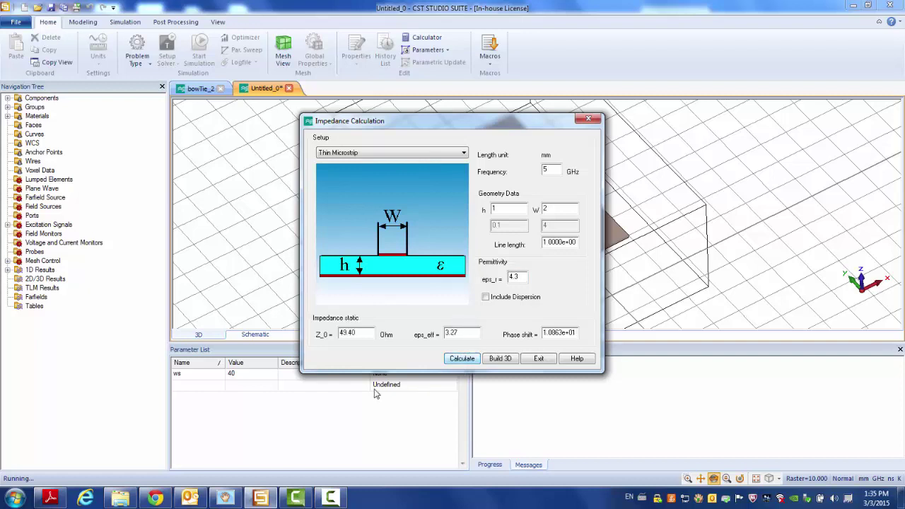
{"action": "left_click_drag", "start_coordinate": [365, 333], "coordinate": [338, 333]}
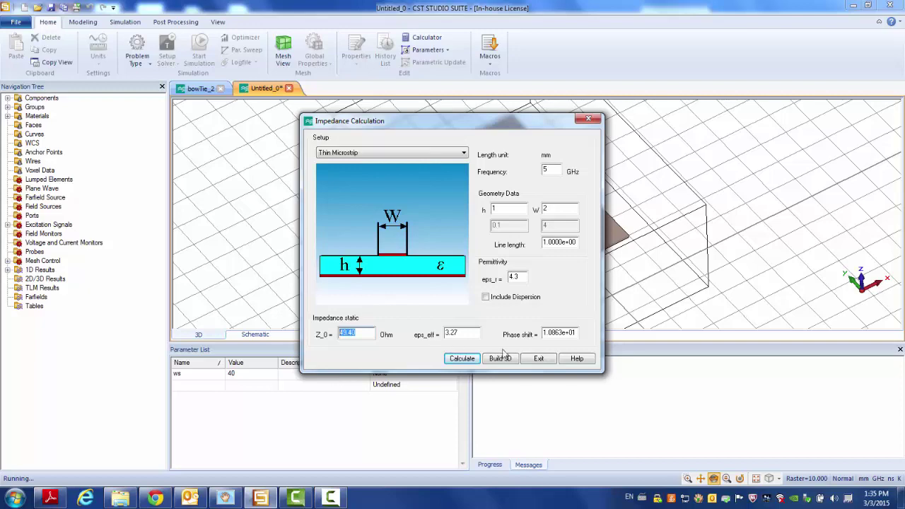
{"action": "left_click", "coordinate": [535, 360]}
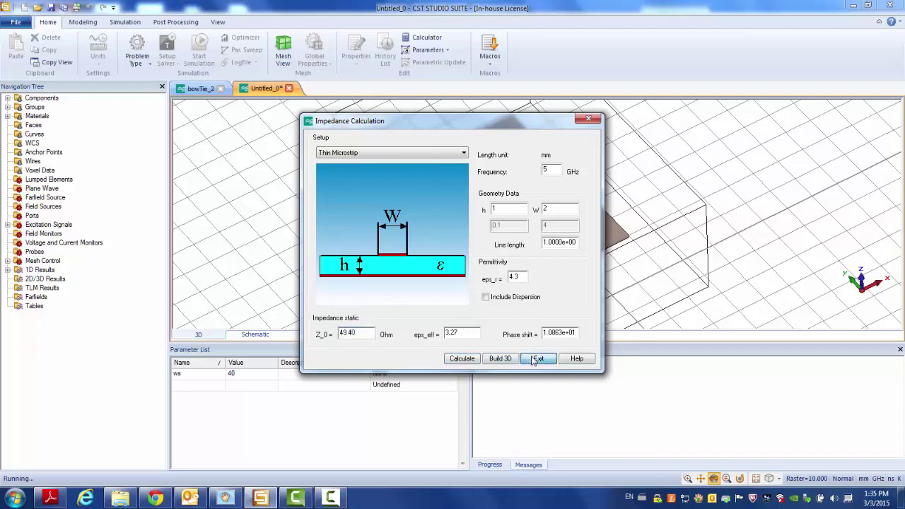
Pick the midpoint of the substrate's top front edge and align the local coordinate system with it
{"action": "mouse_move", "coordinate": [504, 233]}
{"action": "left_mouse_down"}
{"action": "mouse_move", "coordinate": [459, 222]}
{"action": "mouse_move", "coordinate": [603, 212]}
{"action": "mouse_move", "coordinate": [600, 222]}
{"action": "mouse_move", "coordinate": [530, 225]}
{"action": "mouse_move", "coordinate": [548, 238]}
{"action": "left_mouse_up"}
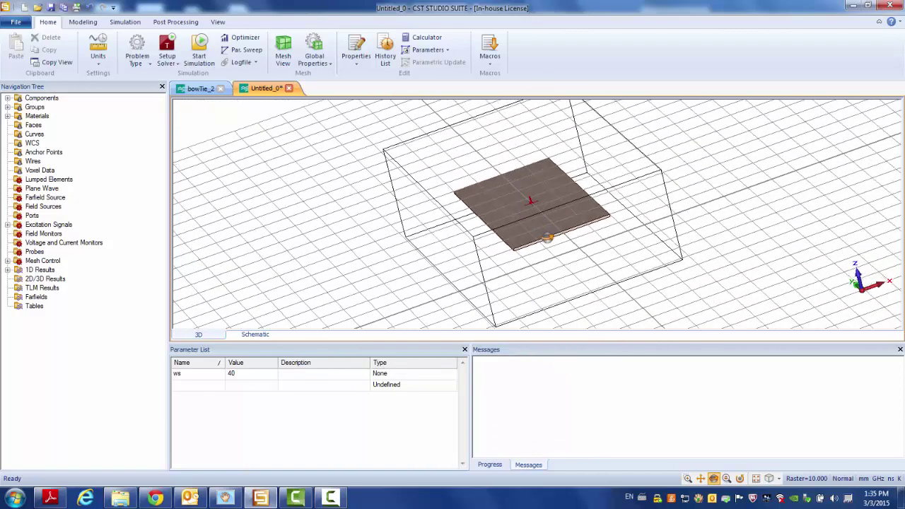
{"action": "scroll", "coordinate": [548, 238], "scroll_direction": "up", "scroll_amount": 2}
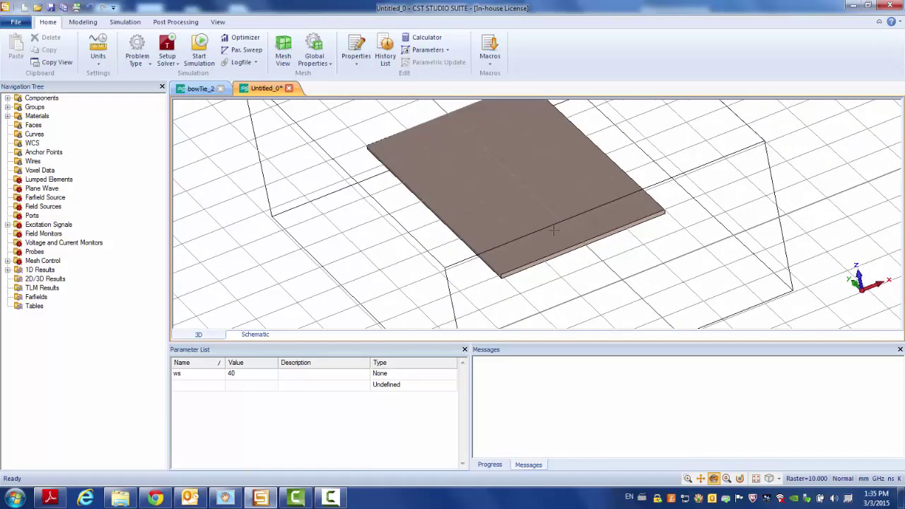
{"action": "key", "text": "m"}
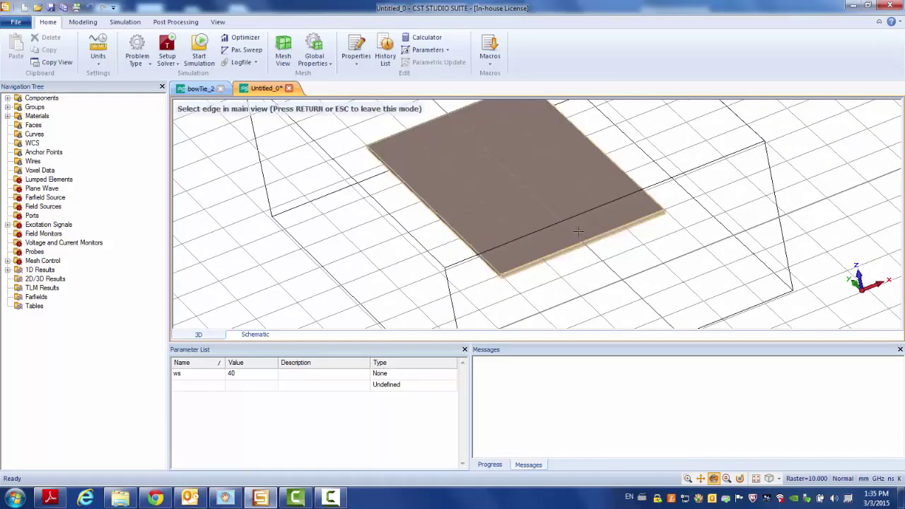
{"action": "double_click", "coordinate": [586, 247]}
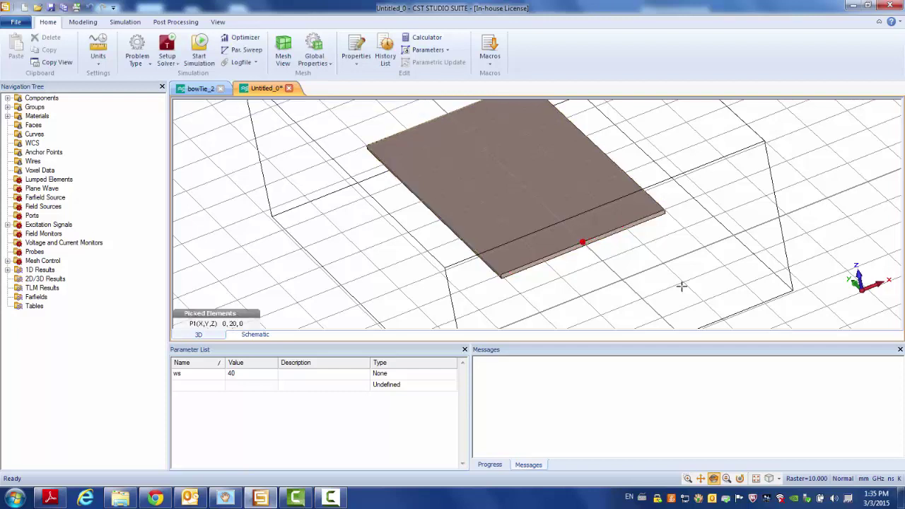
{"action": "key", "text": "w"}
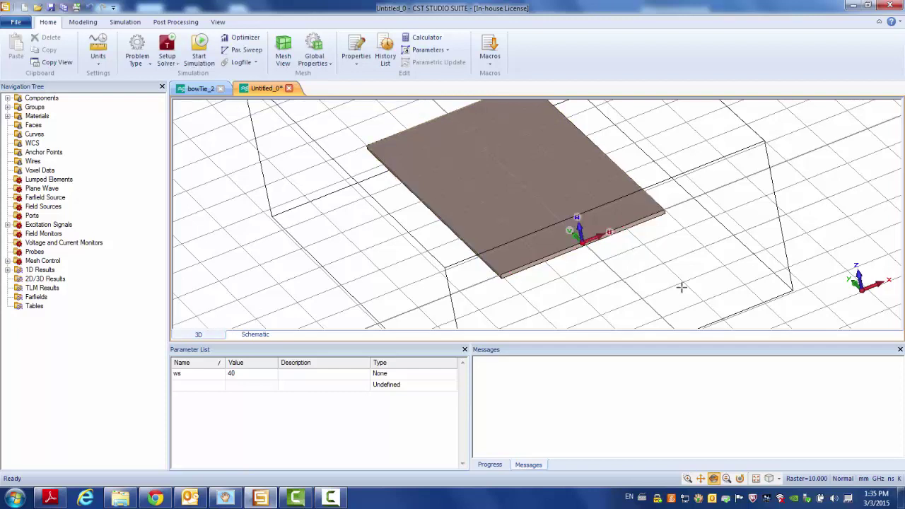
Start a feed line brick spanning U from -w50/2 to w50/2 and V from 0 to comprimento
{"action": "left_click_drag", "start_coordinate": [682, 287], "coordinate": [686, 289]}
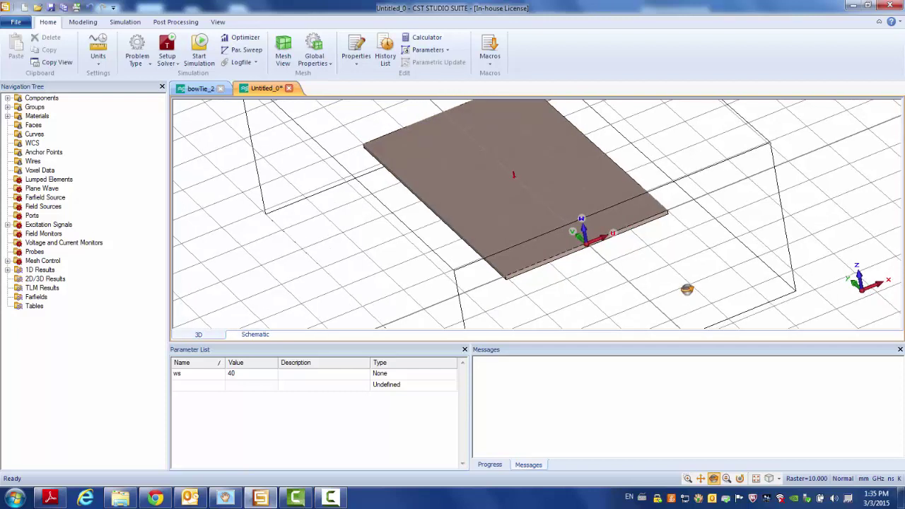
{"action": "left_click", "coordinate": [83, 22]}
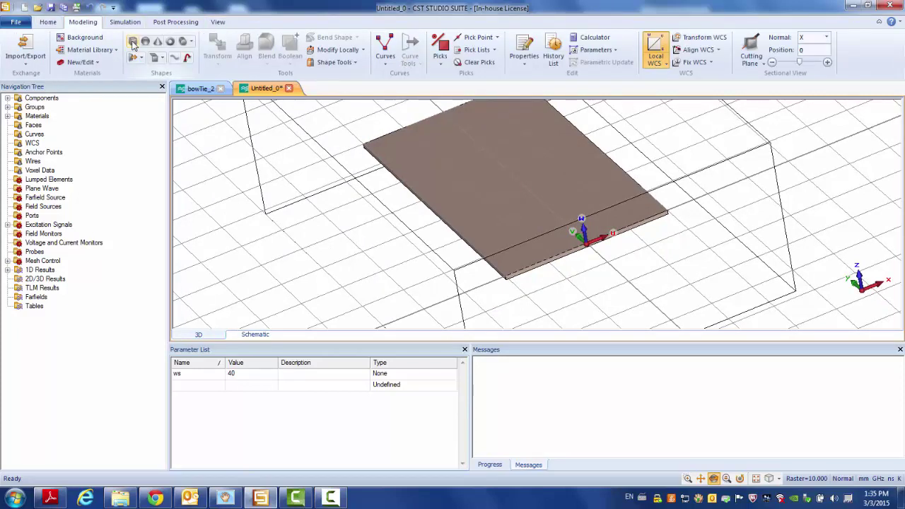
{"action": "left_click", "coordinate": [132, 43]}
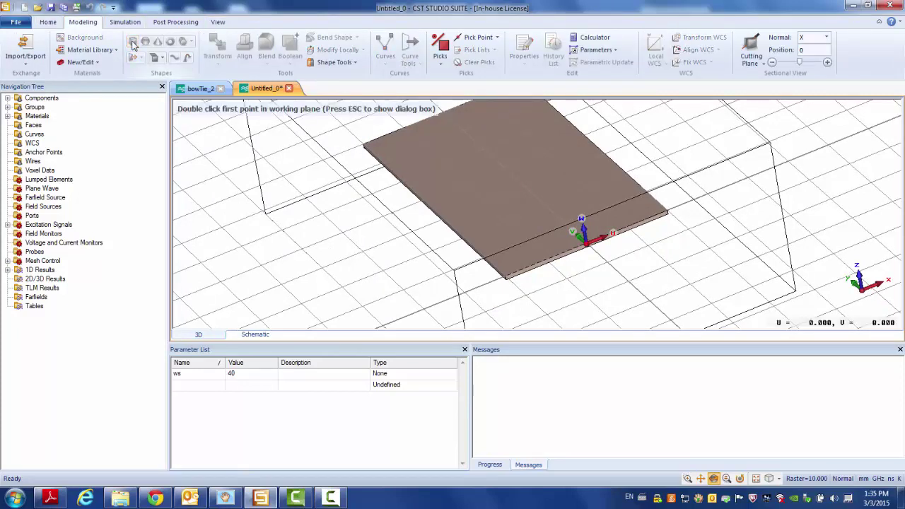
{"action": "key", "text": "Escape"}
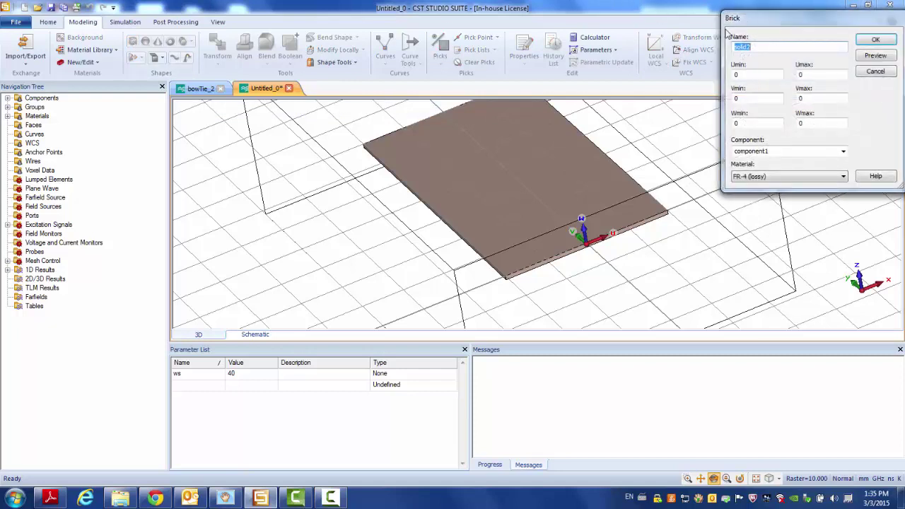
{"action": "left_click_drag", "start_coordinate": [755, 17], "coordinate": [148, 119]}
{"action": "key", "text": "Tab"}
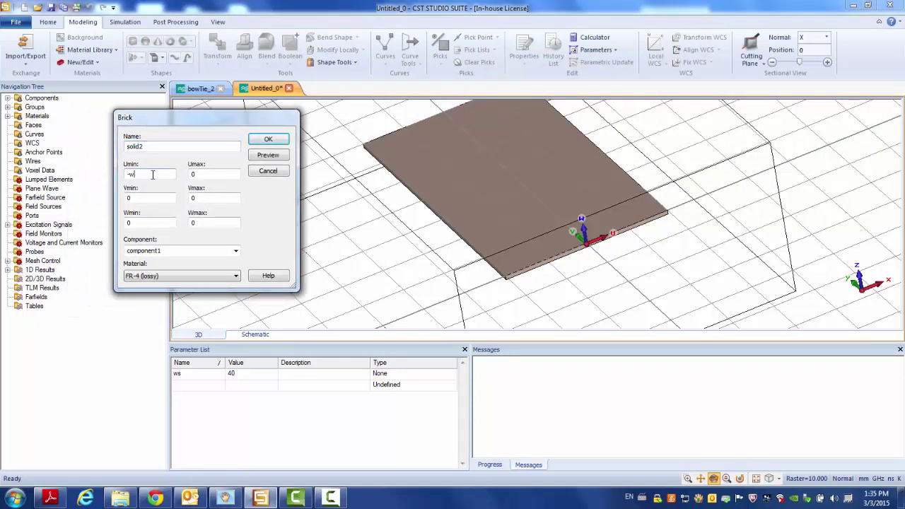
{"action": "type", "text": "-ws0/2"}
{"action": "key", "text": "Tab"}
{"action": "key", "text": "Tab"}
{"action": "key", "text": "Tab"}
{"action": "type", "text": "comprimento"}
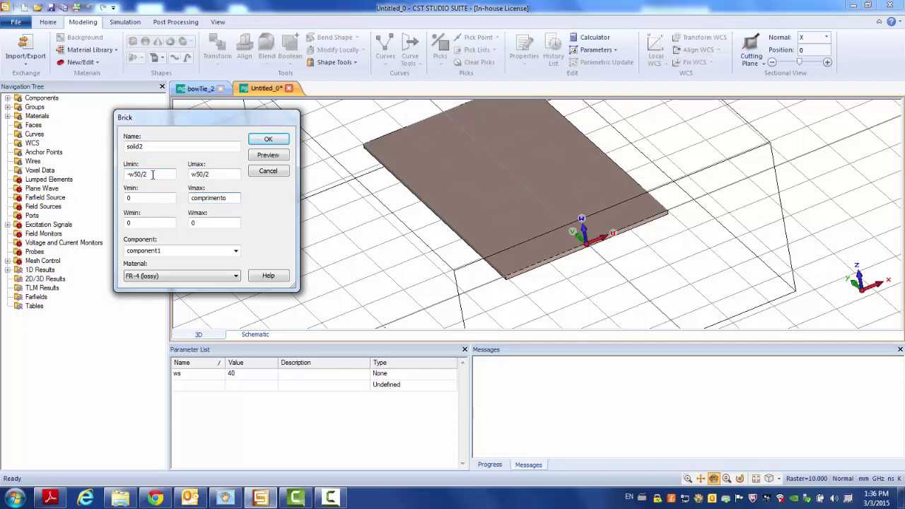
Create the feed line brick in PEC, defining the missing parameters w50 as 2 and comprimento as 30
{"action": "left_click", "coordinate": [234, 278]}
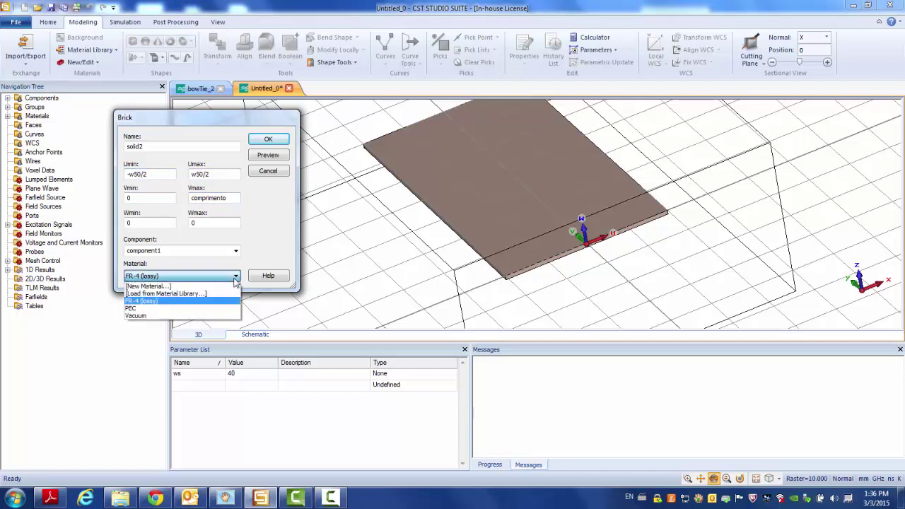
{"action": "left_click", "coordinate": [220, 309]}
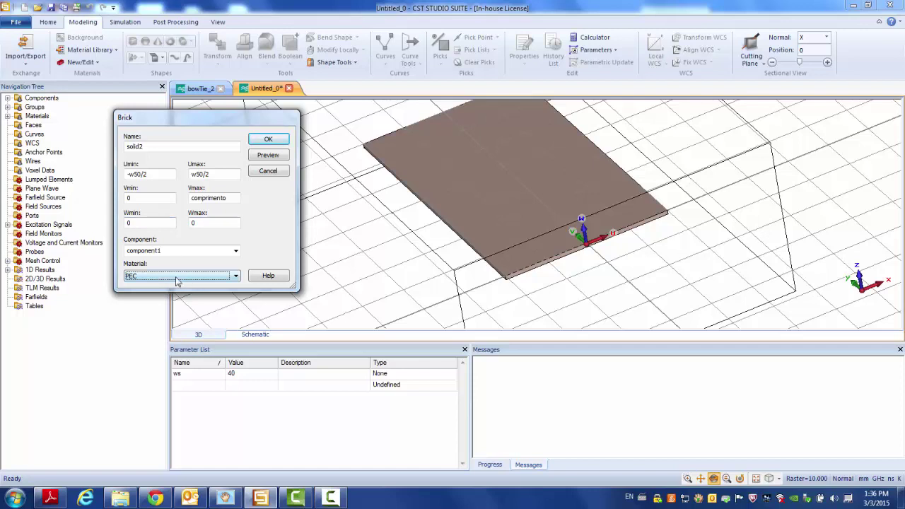
{"action": "left_click", "coordinate": [282, 141]}
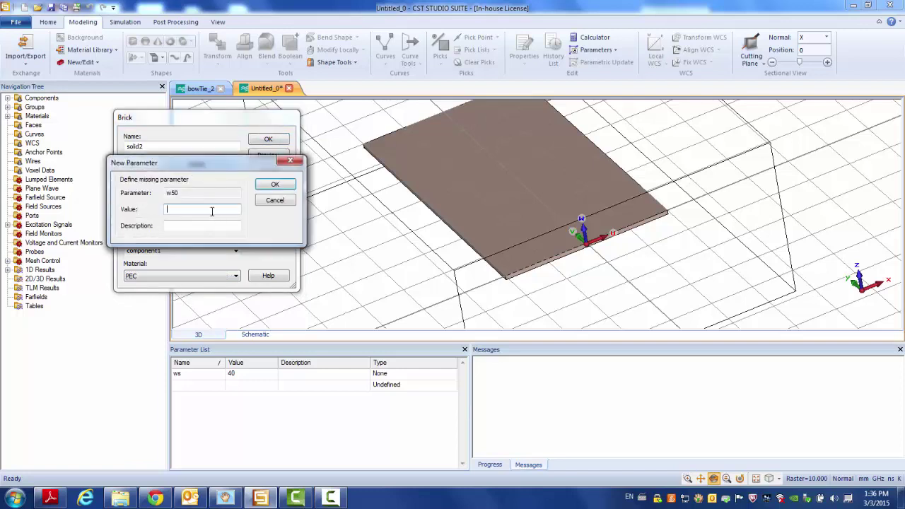
{"action": "left_click", "coordinate": [277, 185]}
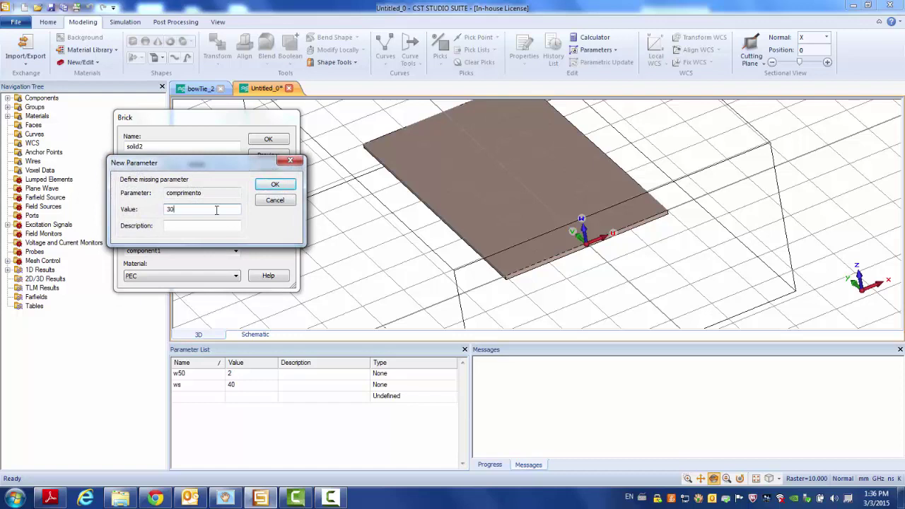
{"action": "type", "text": "30"}
{"action": "left_click", "coordinate": [275, 184]}
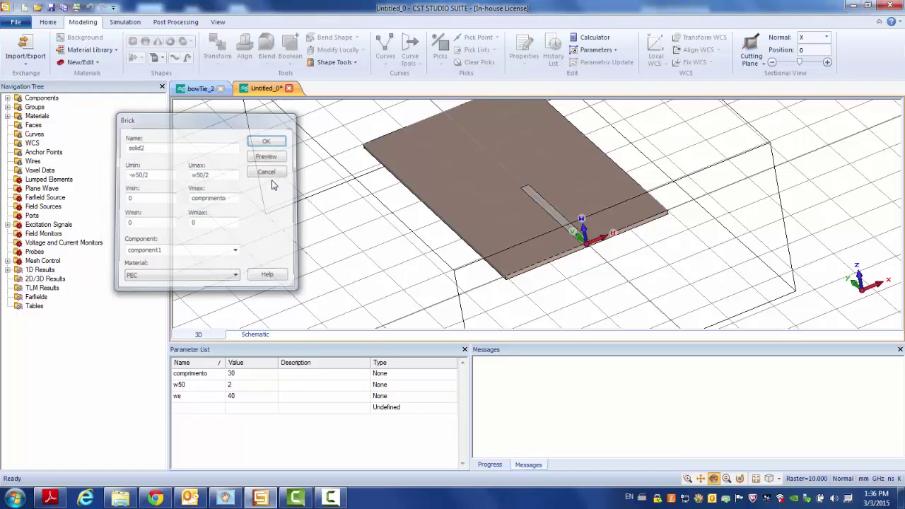
{"action": "left_click", "coordinate": [268, 138]}
Consult the bow-tie antenna geometry figure in Adobe Reader and return to the CST Studio Suite model
{"action": "left_click_drag", "start_coordinate": [612, 271], "coordinate": [596, 249]}
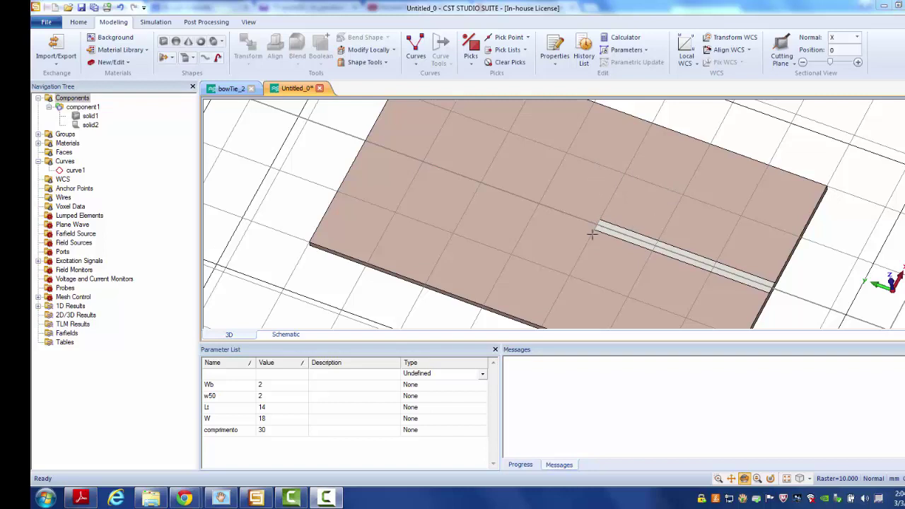
{"action": "left_click", "coordinate": [81, 499]}
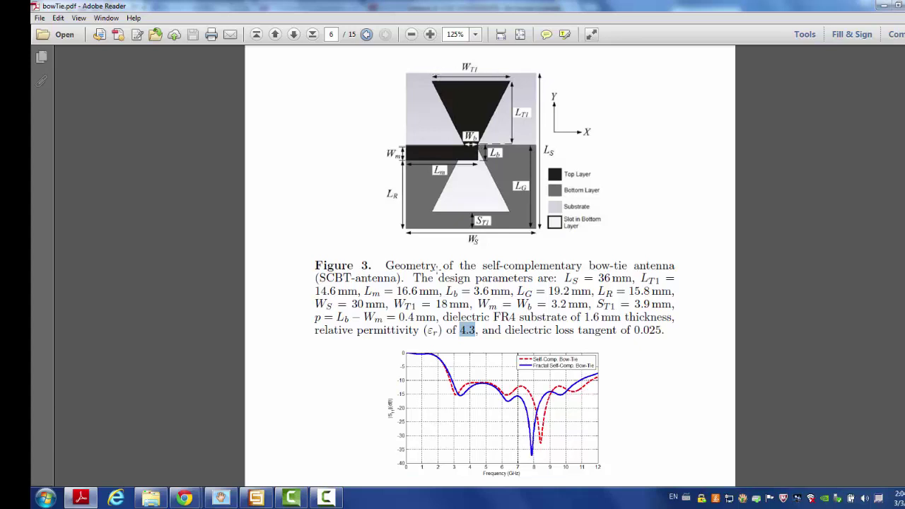
{"action": "left_click", "coordinate": [256, 499]}
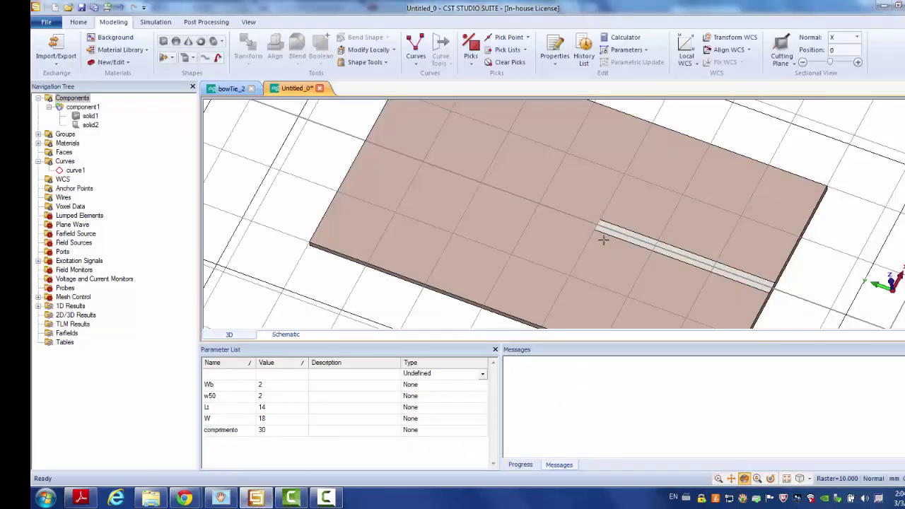
Pick the corner point at the feed line's inner end and align the local coordinate system with it
{"action": "mouse_move", "coordinate": [602, 238]}
{"action": "left_mouse_down"}
{"action": "mouse_move", "coordinate": [582, 211]}
{"action": "mouse_move", "coordinate": [606, 224]}
{"action": "left_mouse_up"}
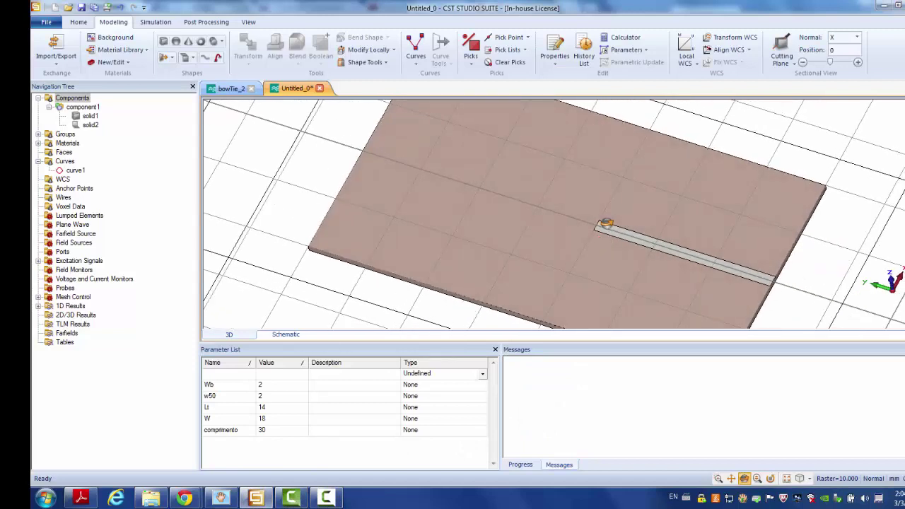
{"action": "key", "text": "p"}
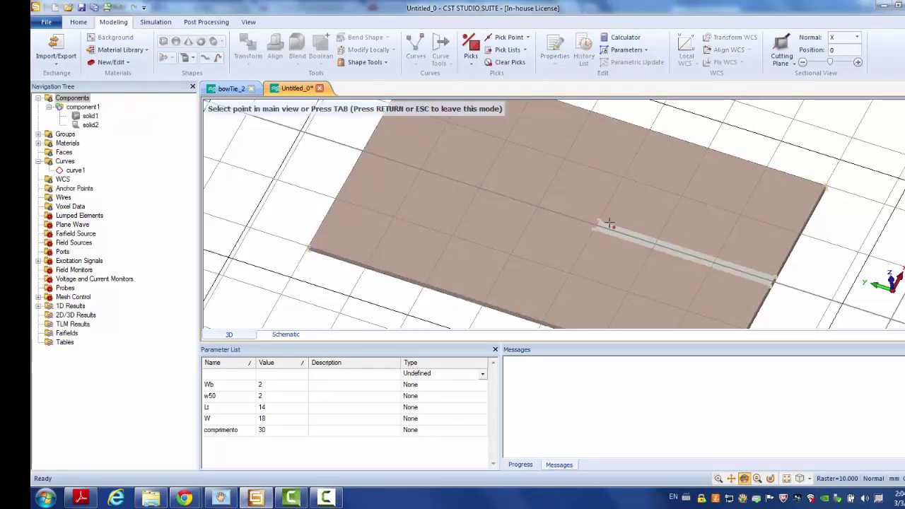
{"action": "double_click", "coordinate": [599, 220]}
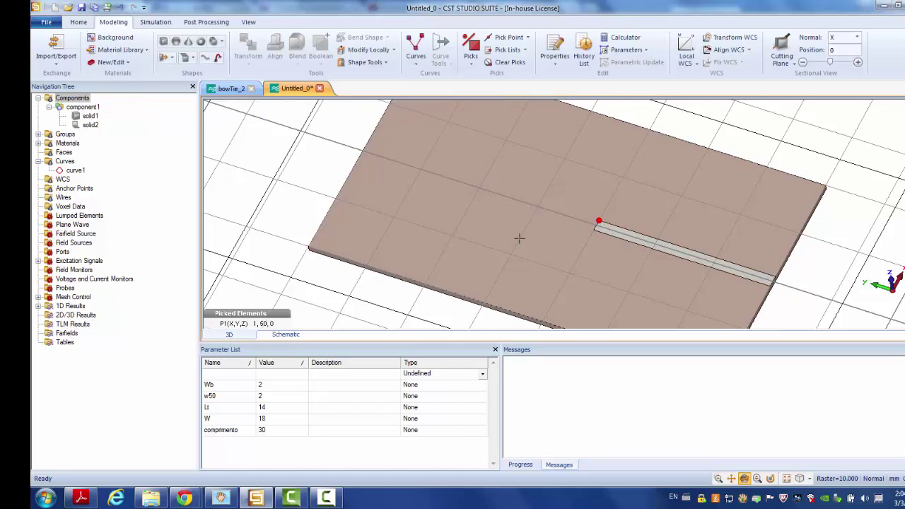
{"action": "key", "text": "w"}
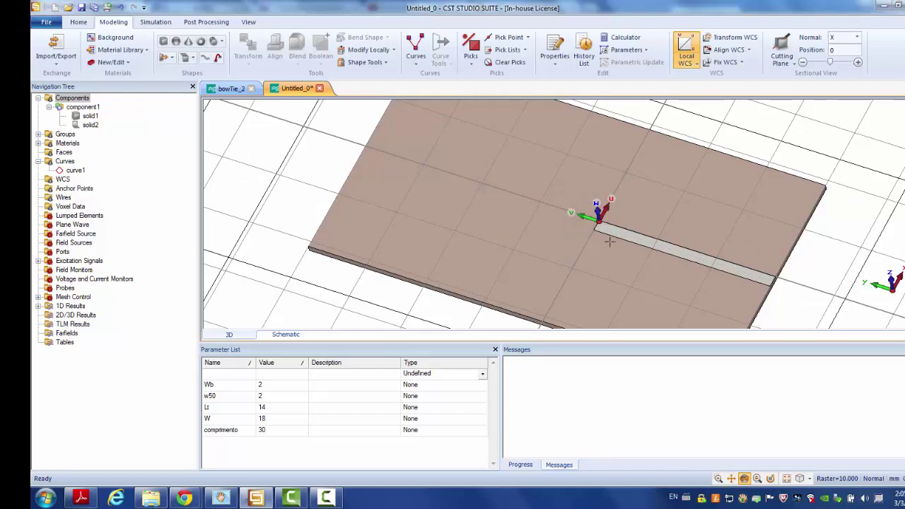
{"action": "mouse_move", "coordinate": [609, 241]}
{"action": "left_mouse_down"}
{"action": "mouse_move", "coordinate": [568, 241]}
{"action": "mouse_move", "coordinate": [609, 240]}
{"action": "left_mouse_up"}
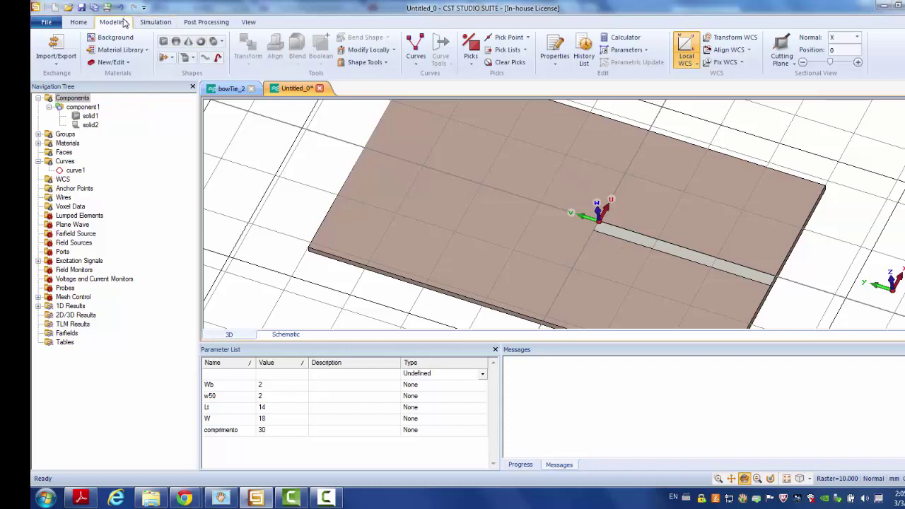
Start a 2D polygon curve in curve1 with its first point at U 0, V 0
{"action": "left_click", "coordinate": [415, 62]}
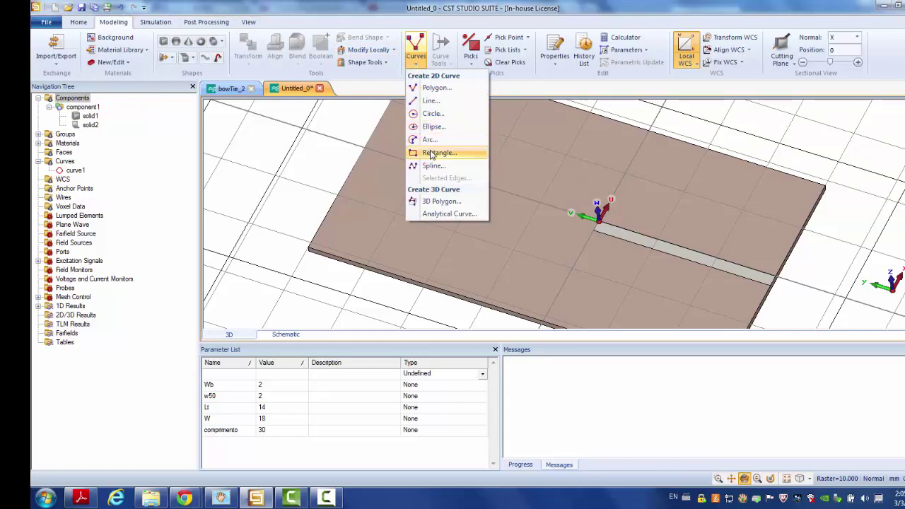
{"action": "left_click", "coordinate": [436, 89]}
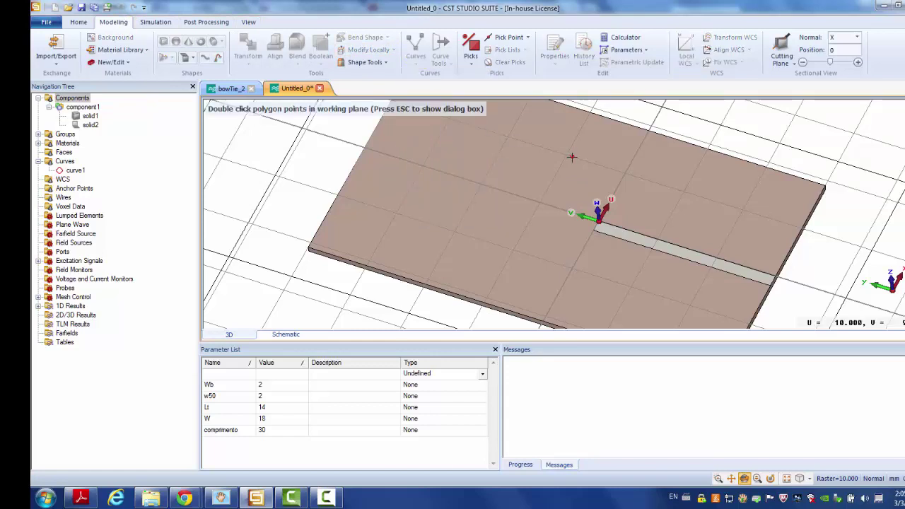
{"action": "key", "text": "Escape"}
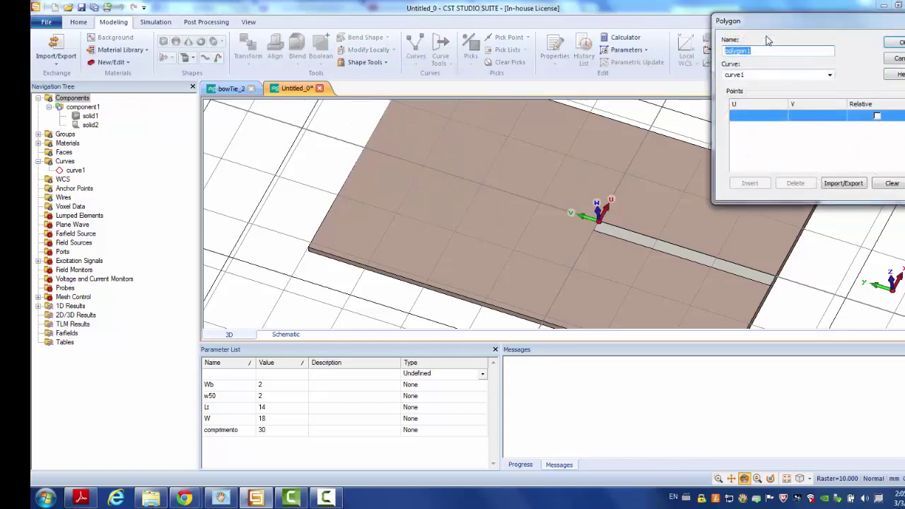
{"action": "left_click_drag", "start_coordinate": [710, 29], "coordinate": [243, 72]}
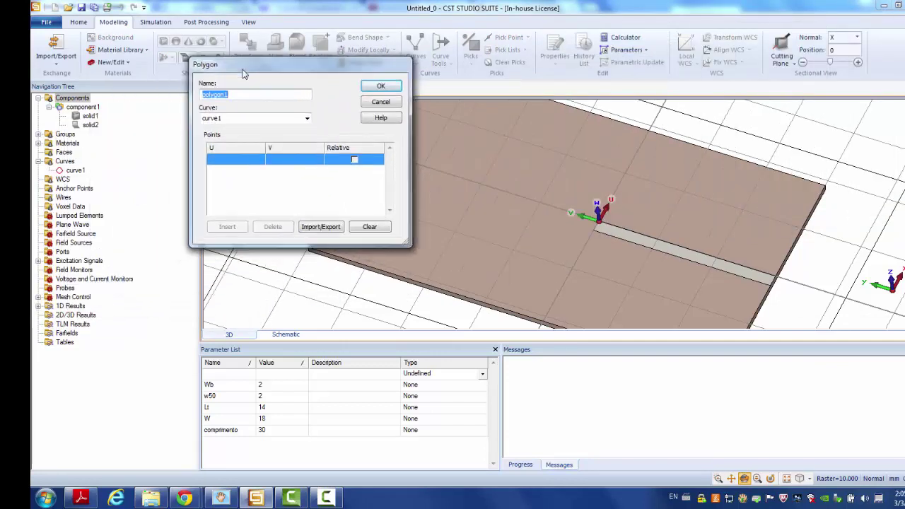
{"action": "left_click", "coordinate": [230, 167]}
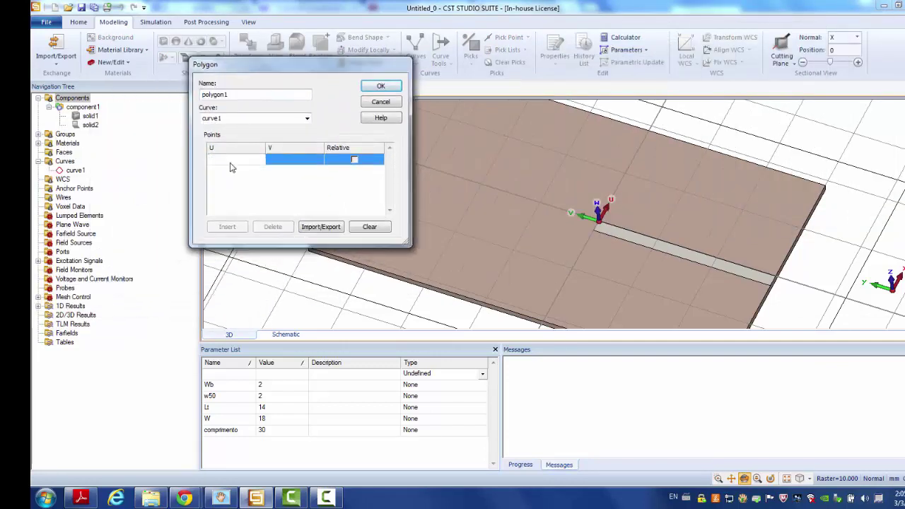
{"action": "type", "text": "0"}
{"action": "key", "text": "Tab"}
{"action": "type", "text": "0"}
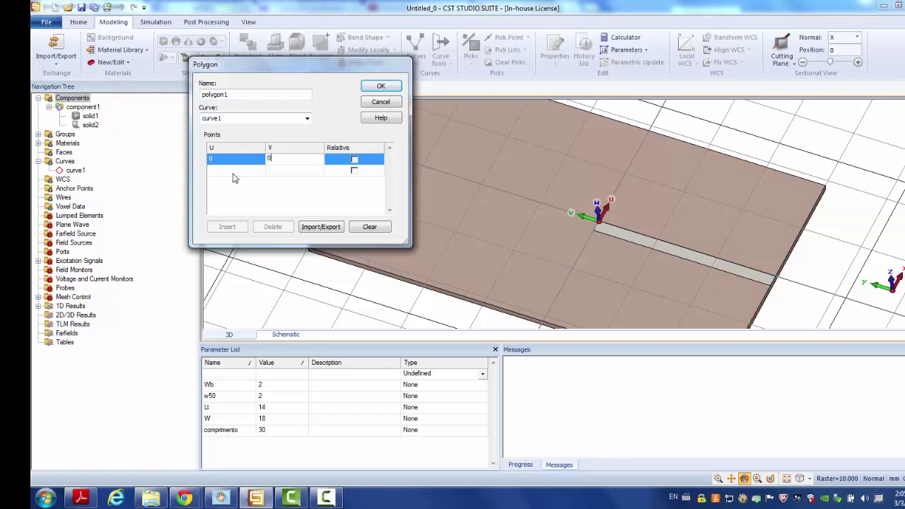
Add the polygon's second point at U 0, V -Wb
{"action": "left_click", "coordinate": [234, 174]}
{"action": "left_click", "coordinate": [234, 174]}
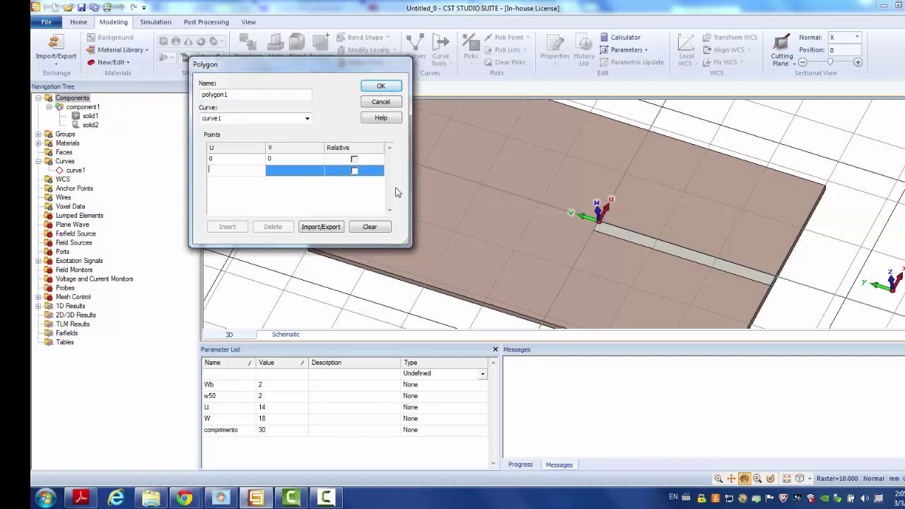
{"action": "left_click", "coordinate": [298, 174]}
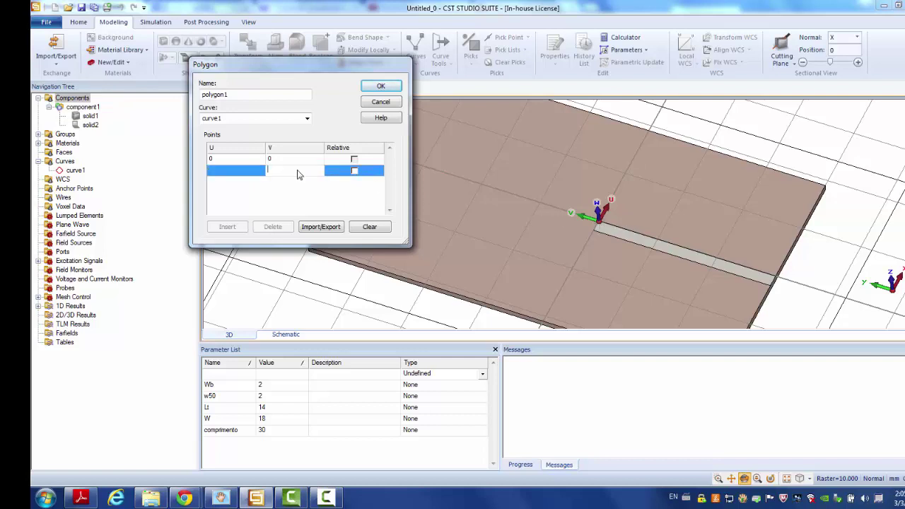
{"action": "type", "text": "-Wb"}
{"action": "left_click", "coordinate": [218, 171]}
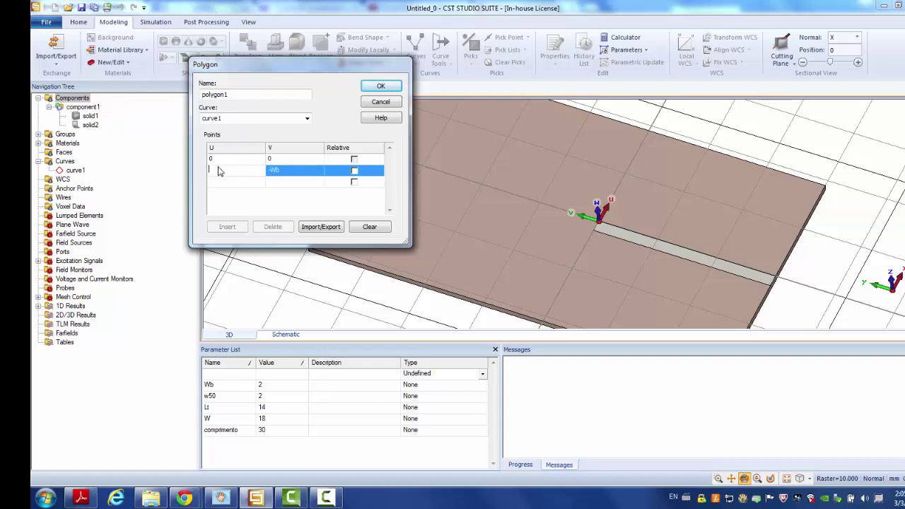
{"action": "type", "text": "0"}
Add the polygon's third point as a relative point with U Lt and V -0.5*(W-Wb)
{"action": "left_click", "coordinate": [220, 184]}
{"action": "left_click", "coordinate": [221, 185]}
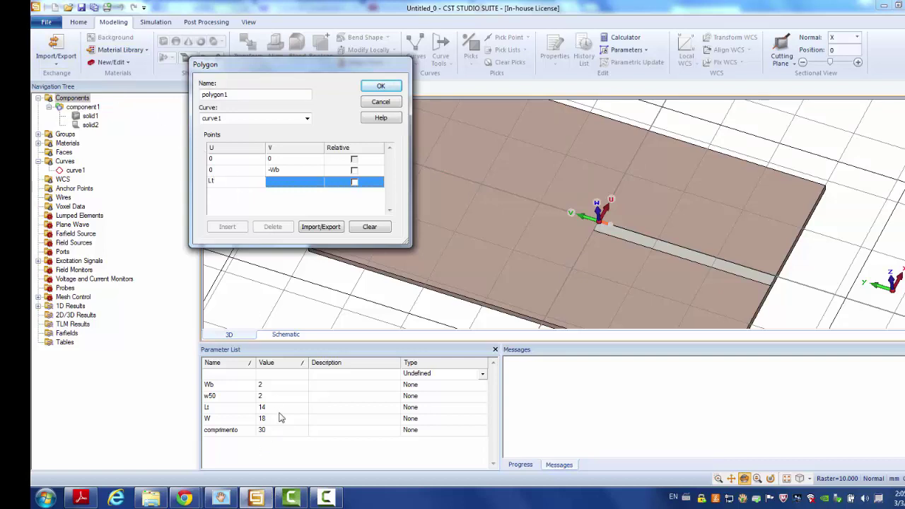
{"action": "left_click", "coordinate": [293, 184]}
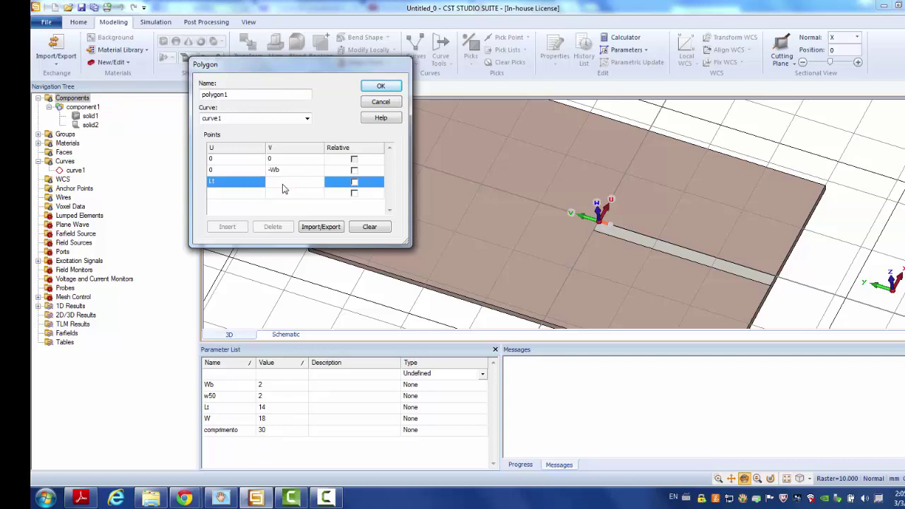
{"action": "type", "text": "-0.5*(W-Wb"}
{"action": "left_click", "coordinate": [354, 183]}
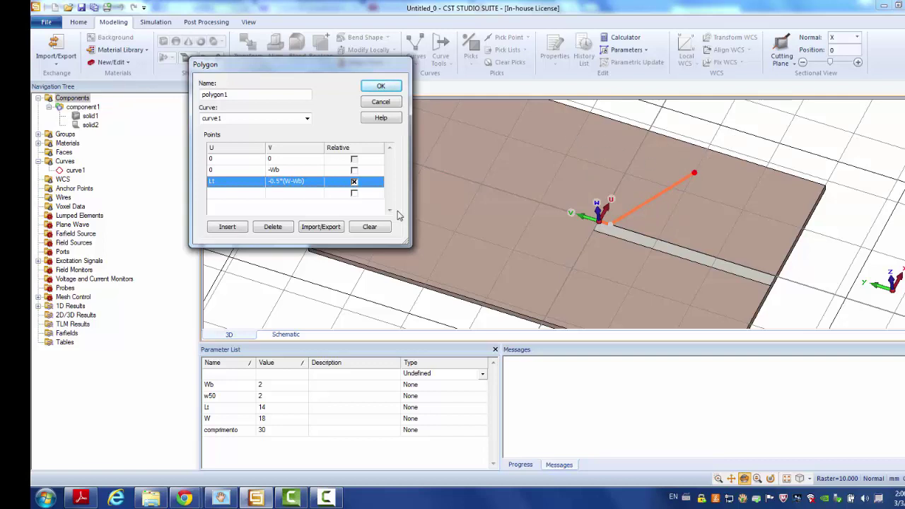
Add the polygon's fourth point as a relative point with U 0 and V W
{"action": "left_click", "coordinate": [245, 195]}
{"action": "left_click", "coordinate": [245, 194]}
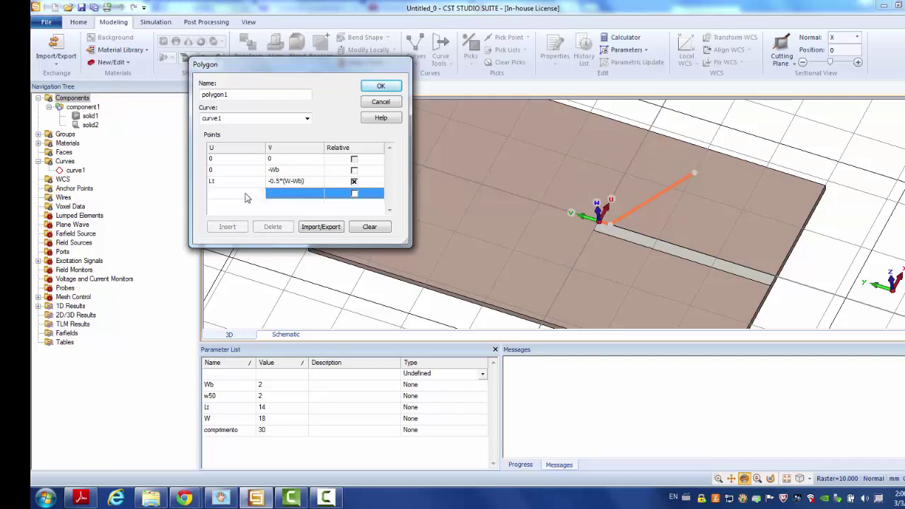
{"action": "type", "text": "0"}
{"action": "left_click", "coordinate": [309, 196]}
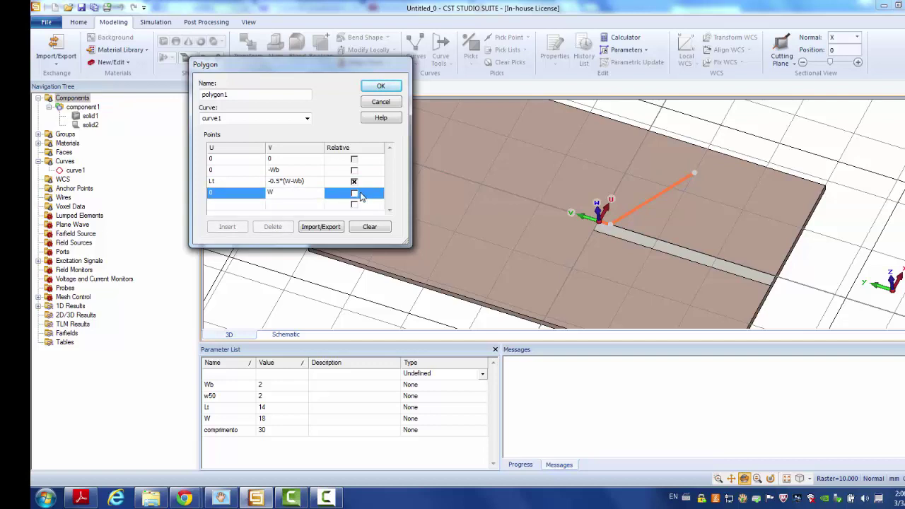
{"action": "left_click", "coordinate": [354, 193]}
{"action": "left_click", "coordinate": [355, 194]}
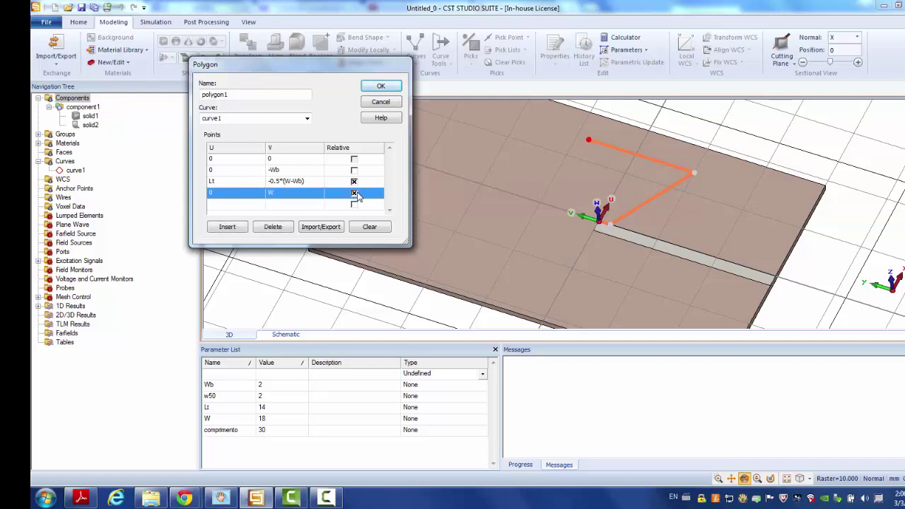
{"action": "left_click", "coordinate": [241, 205]}
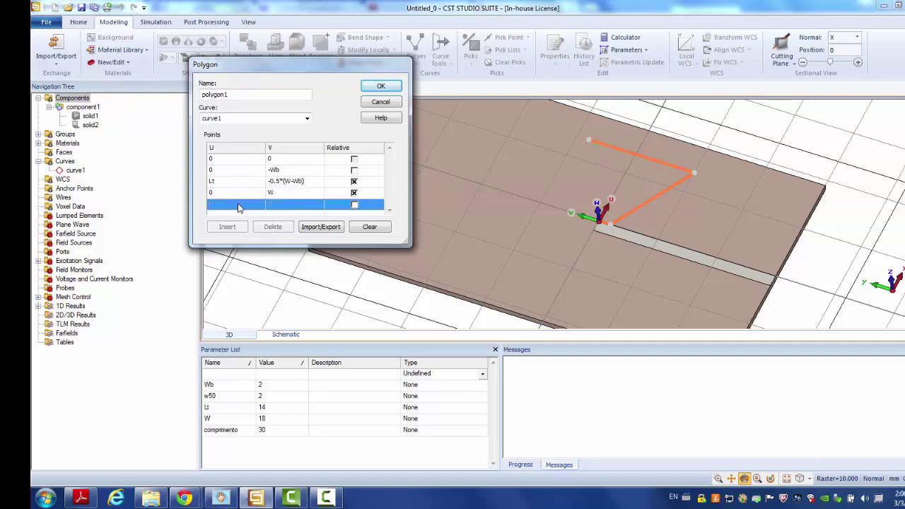
Close the polygon with a fifth point at U 0, V 0 and create the curve
{"action": "type", "text": "0"}
{"action": "left_click", "coordinate": [305, 204]}
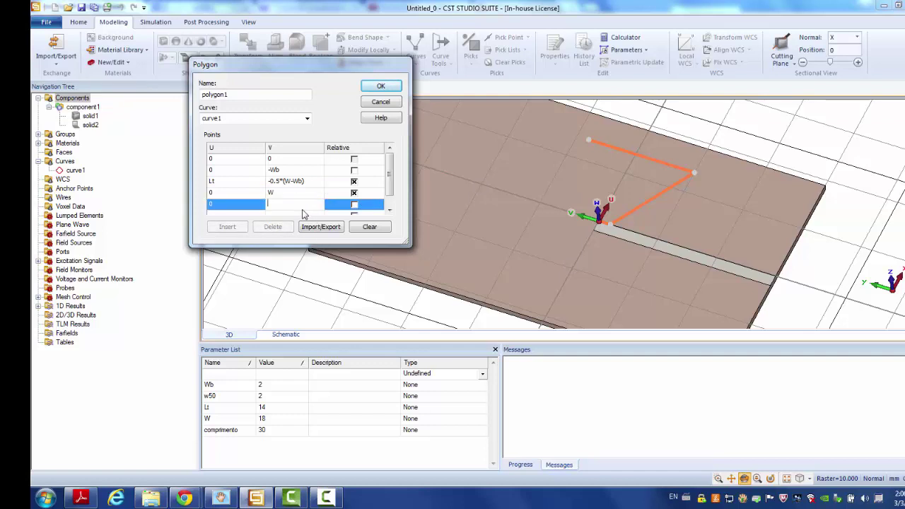
{"action": "type", "text": "0"}
{"action": "left_click", "coordinate": [381, 86]}
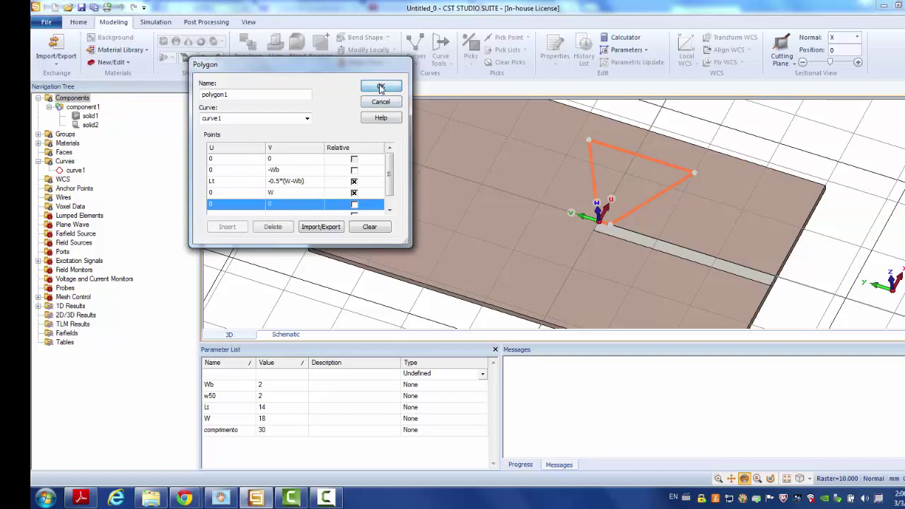
{"action": "mouse_move", "coordinate": [572, 193]}
{"action": "left_mouse_down"}
{"action": "mouse_move", "coordinate": [510, 181]}
{"action": "mouse_move", "coordinate": [646, 222]}
{"action": "mouse_move", "coordinate": [622, 249]}
{"action": "mouse_move", "coordinate": [570, 196]}
{"action": "left_mouse_up"}
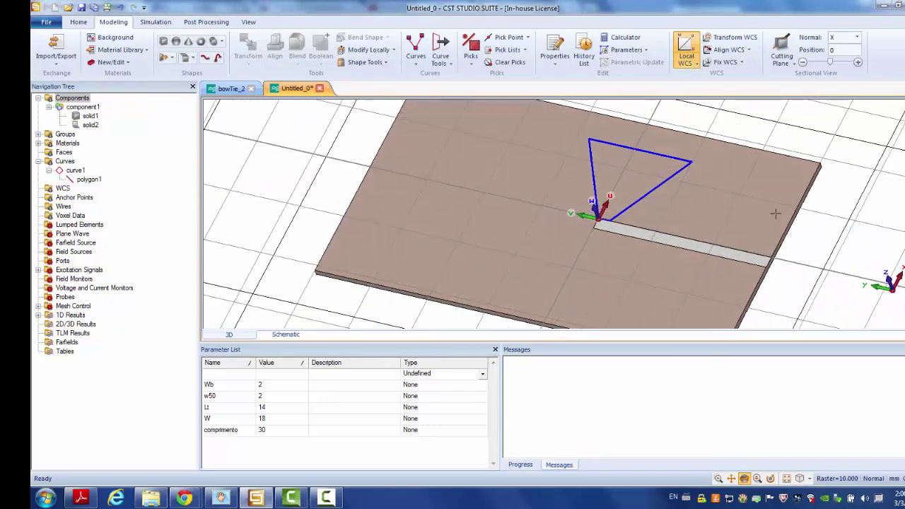
Cover the closed polygon curve as a planar PEC sheet named solid3 in component1
{"action": "left_click_drag", "start_coordinate": [657, 205], "coordinate": [632, 275]}
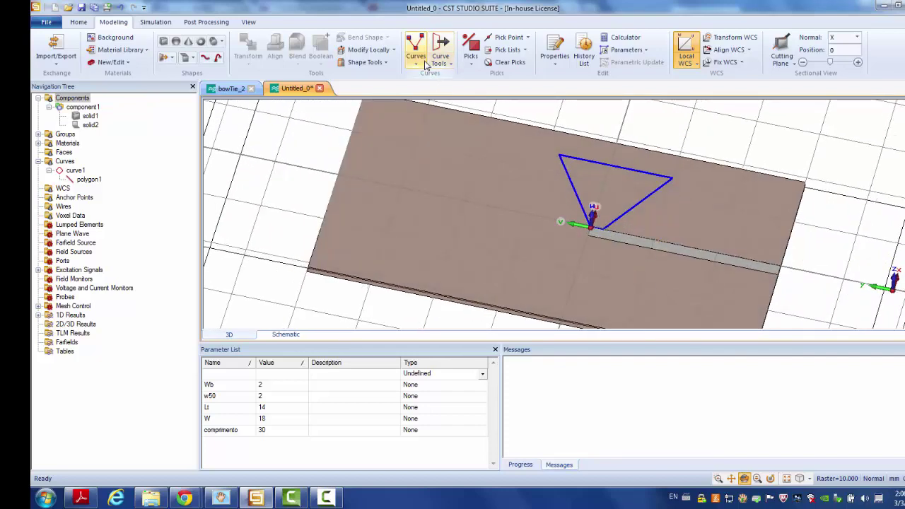
{"action": "left_click", "coordinate": [447, 66]}
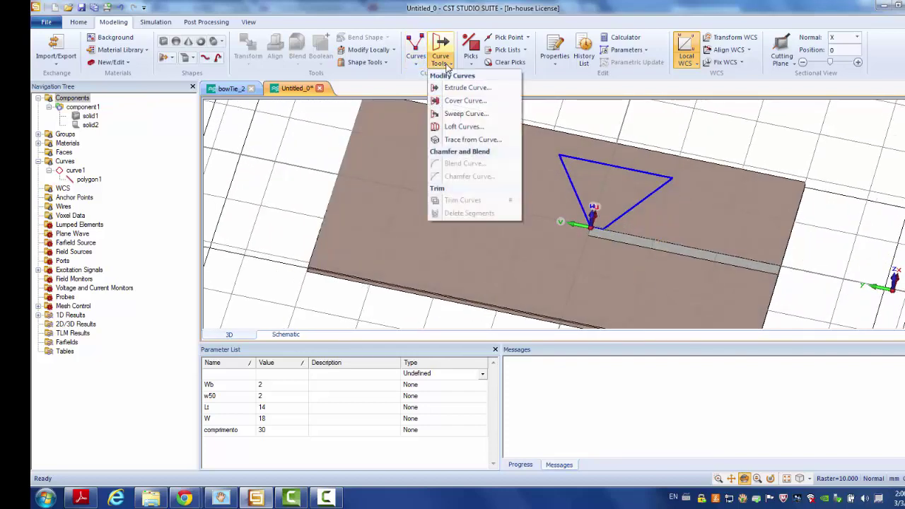
{"action": "left_click", "coordinate": [463, 102]}
{"action": "double_click", "coordinate": [574, 159]}
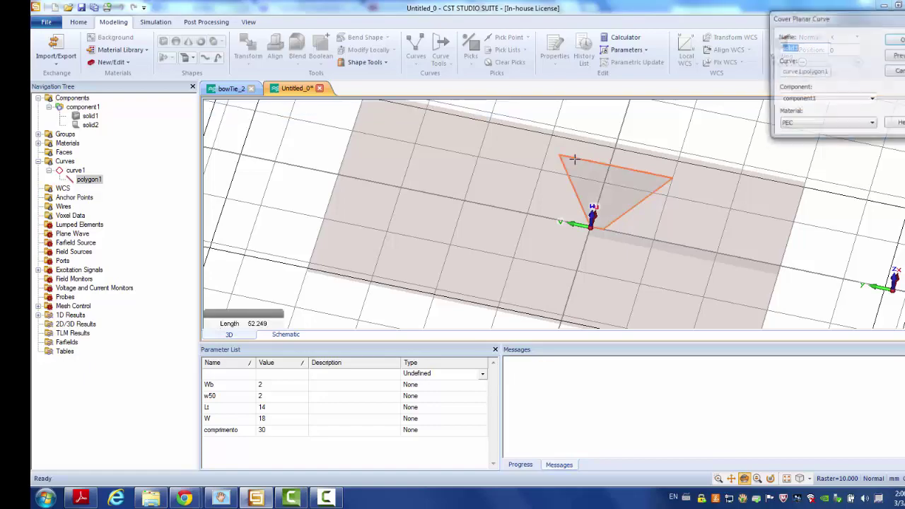
{"action": "left_click", "coordinate": [895, 40]}
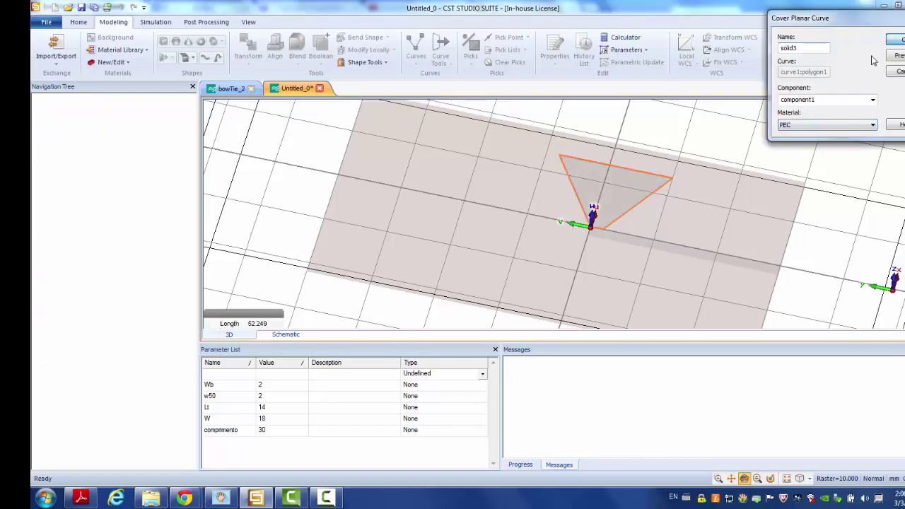
{"action": "mouse_move", "coordinate": [663, 228]}
{"action": "left_mouse_down"}
{"action": "mouse_move", "coordinate": [522, 216]}
{"action": "mouse_move", "coordinate": [620, 149]}
{"action": "mouse_move", "coordinate": [588, 262]}
{"action": "mouse_move", "coordinate": [498, 318]}
{"action": "mouse_move", "coordinate": [532, 251]}
{"action": "mouse_move", "coordinate": [623, 283]}
{"action": "mouse_move", "coordinate": [637, 269]}
{"action": "mouse_move", "coordinate": [610, 239]}
{"action": "mouse_move", "coordinate": [633, 289]}
{"action": "mouse_move", "coordinate": [691, 237]}
{"action": "mouse_move", "coordinate": [662, 205]}
{"action": "mouse_move", "coordinate": [641, 259]}
{"action": "mouse_move", "coordinate": [486, 148]}
{"action": "mouse_move", "coordinate": [559, 188]}
{"action": "mouse_move", "coordinate": [679, 212]}
{"action": "mouse_move", "coordinate": [712, 269]}
{"action": "mouse_move", "coordinate": [739, 222]}
{"action": "mouse_move", "coordinate": [742, 237]}
{"action": "left_mouse_up"}
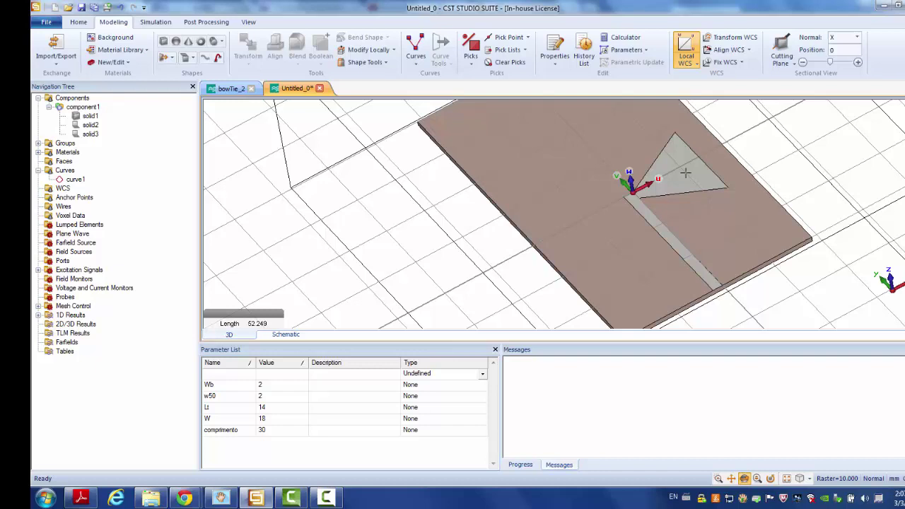
Copy the triangular arm solid3 with a translation of U 0, V 0, W -1
{"action": "double_click", "coordinate": [686, 172]}
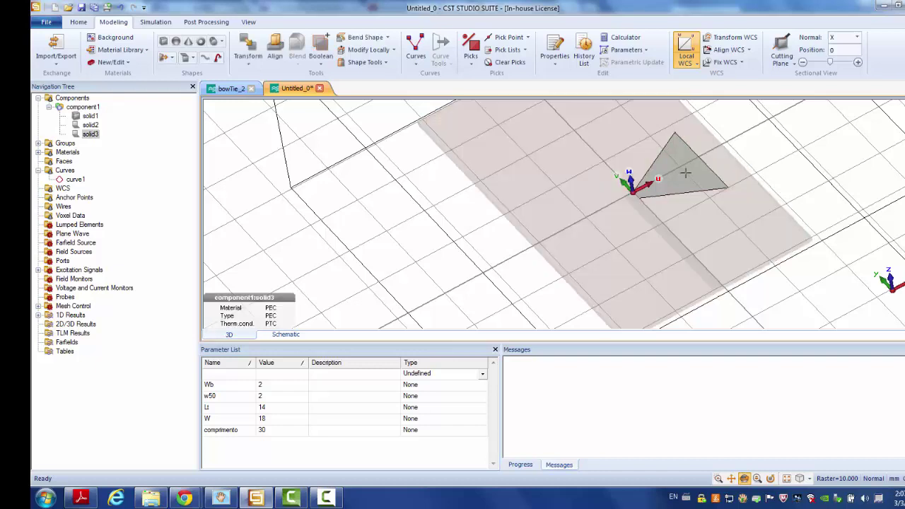
{"action": "right_click", "coordinate": [92, 134]}
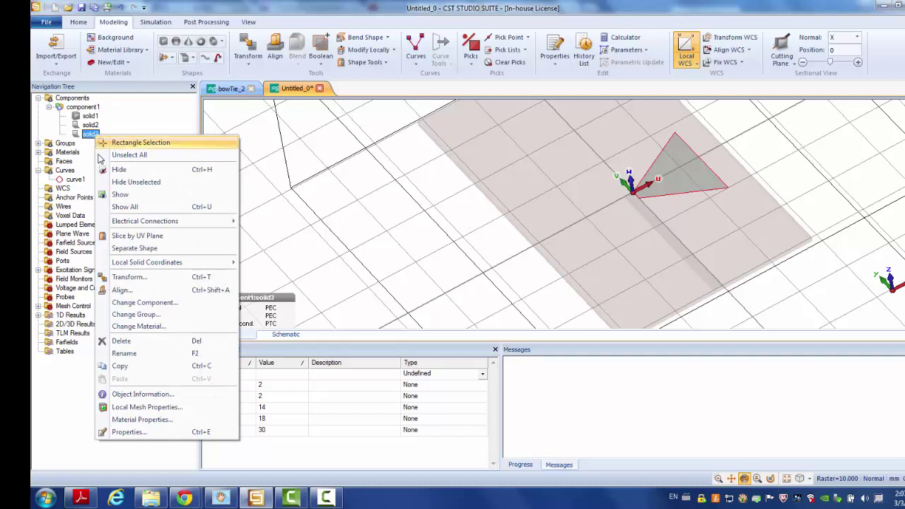
{"action": "left_click", "coordinate": [117, 278]}
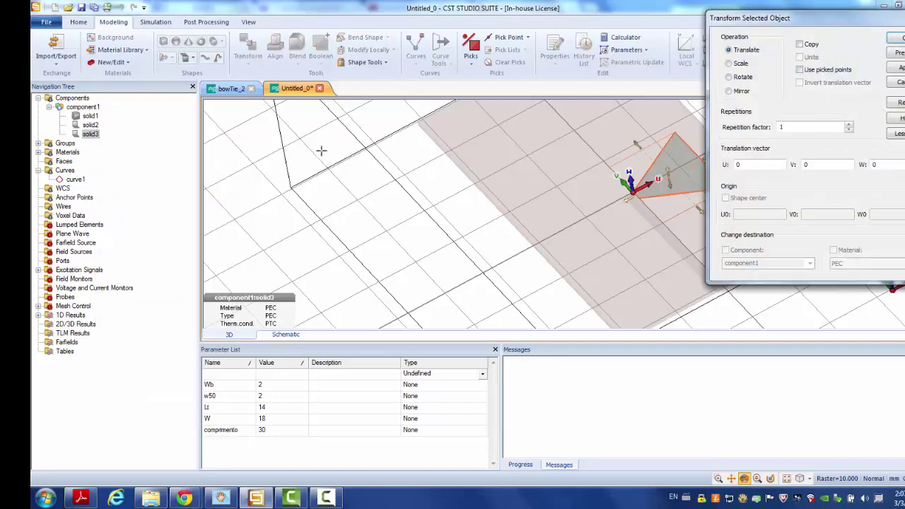
{"action": "left_click_drag", "start_coordinate": [758, 18], "coordinate": [269, 51]}
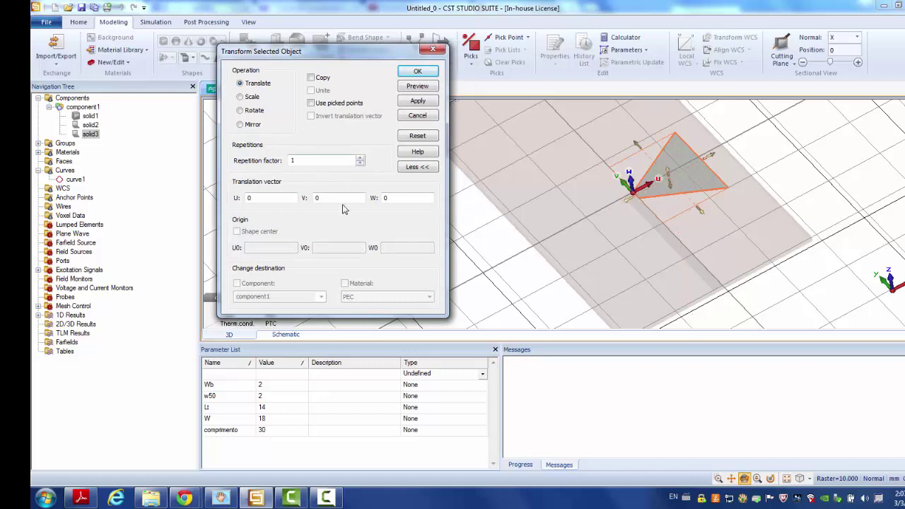
{"action": "double_click", "coordinate": [387, 198]}
{"action": "left_click", "coordinate": [326, 80]}
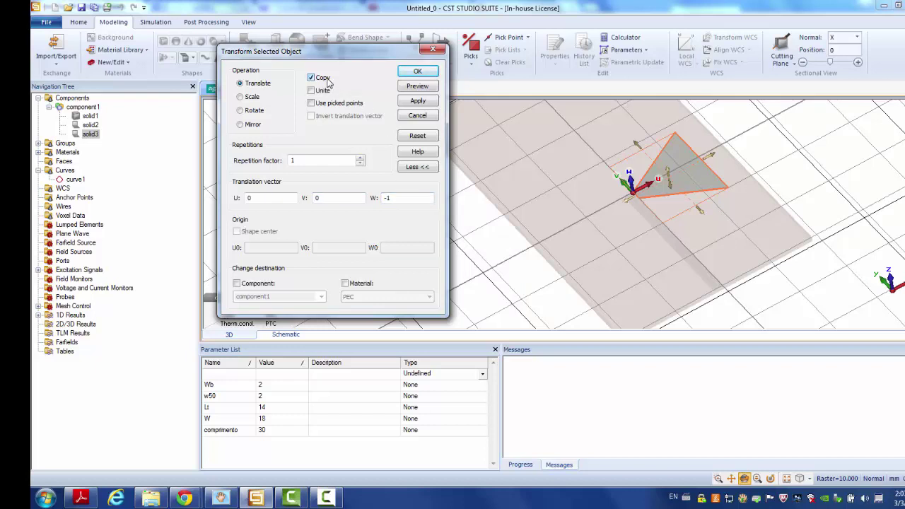
{"action": "left_click", "coordinate": [406, 74]}
{"action": "left_click_drag", "start_coordinate": [780, 220], "coordinate": [713, 212]}
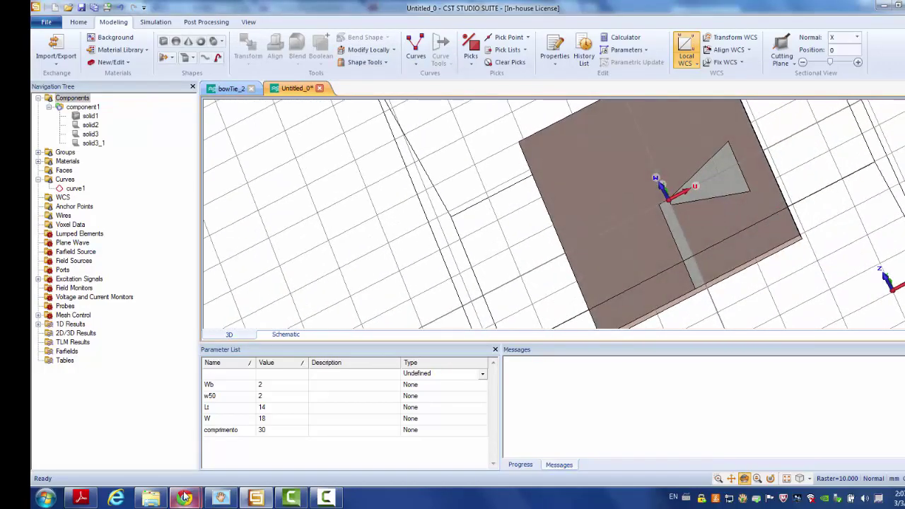
Check the antenna geometry in bowTie.pdf and align the local WCS with the midpoint of the feed line's inner end edge
{"action": "left_click", "coordinate": [80, 499]}
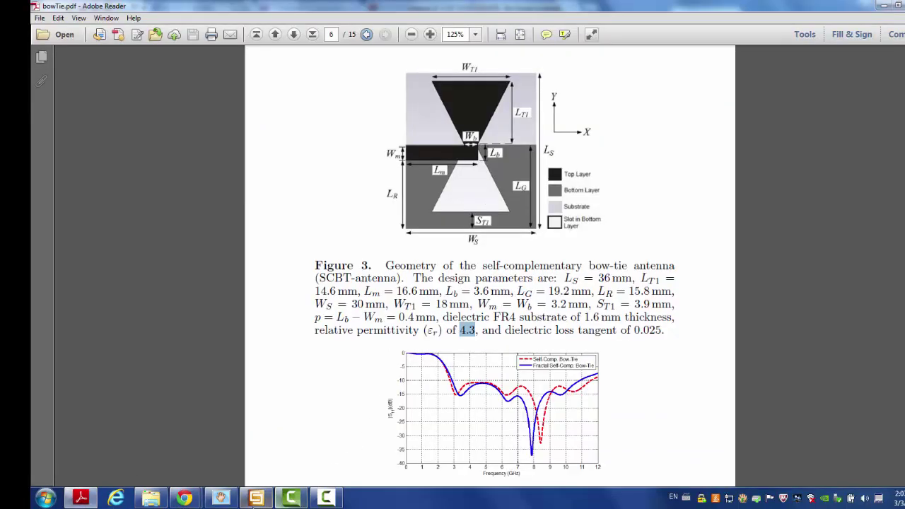
{"action": "left_click", "coordinate": [257, 502]}
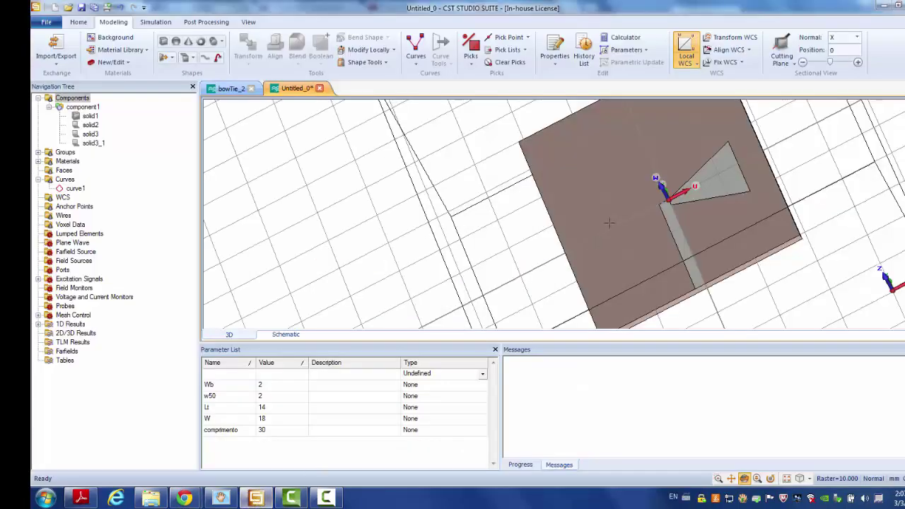
{"action": "scroll", "coordinate": [664, 188], "scroll_direction": "up", "scroll_amount": 3}
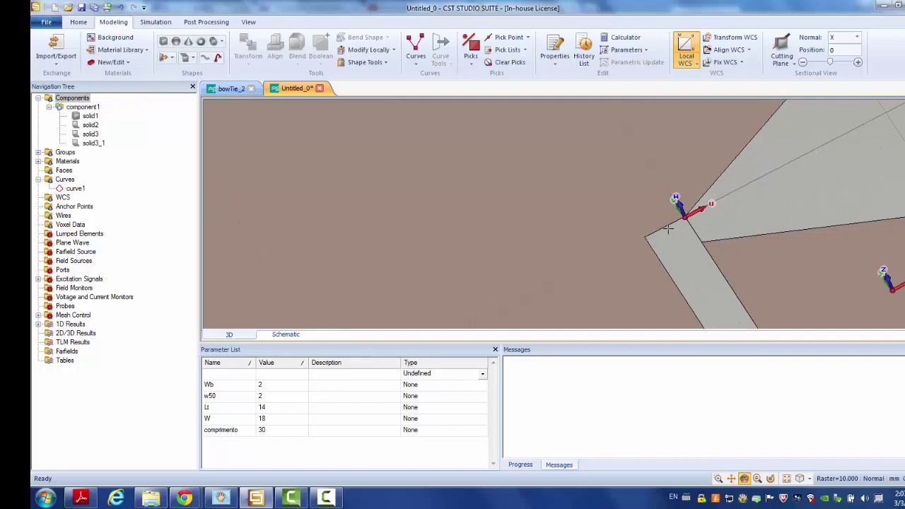
{"action": "key", "text": "e"}
{"action": "left_click", "coordinate": [668, 227]}
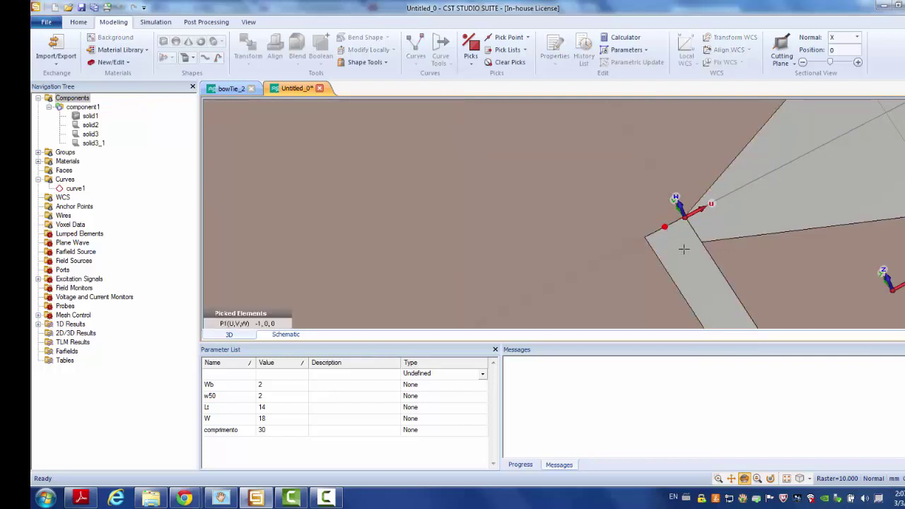
{"action": "key", "text": "w"}
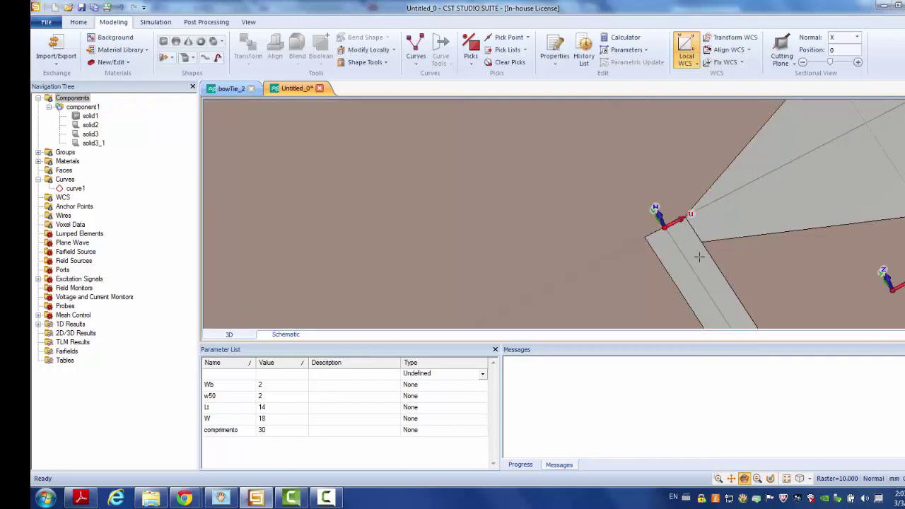
{"action": "mouse_move", "coordinate": [698, 256]}
{"action": "left_mouse_down"}
{"action": "mouse_move", "coordinate": [769, 205]}
{"action": "mouse_move", "coordinate": [719, 285]}
{"action": "mouse_move", "coordinate": [717, 257]}
{"action": "mouse_move", "coordinate": [724, 269]}
{"action": "left_mouse_up"}
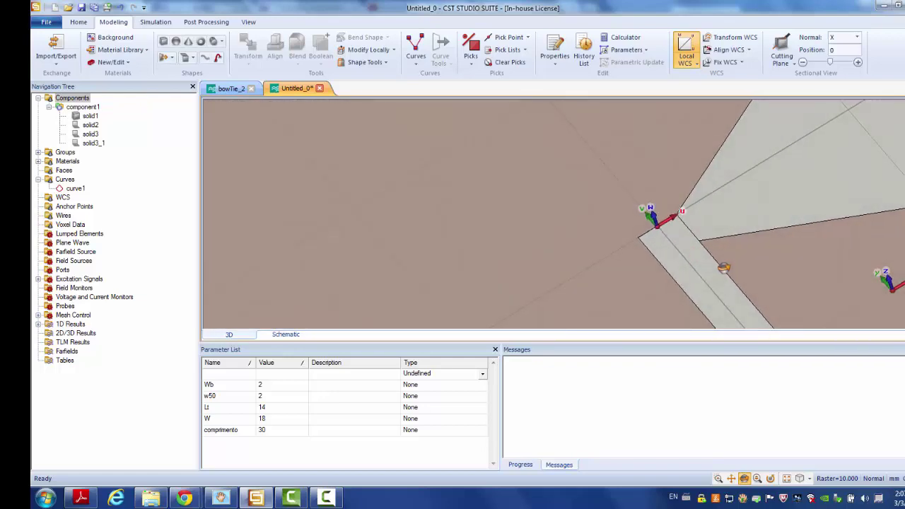
Mirror the copied triangle solid3_1, without copying, about a plane through the WCS origin with normal U 1, V 0, W 0
{"action": "scroll", "coordinate": [724, 269], "scroll_direction": "down", "scroll_amount": 3}
{"action": "left_click_drag", "start_coordinate": [685, 207], "coordinate": [852, 228]}
{"action": "left_click", "coordinate": [810, 242]}
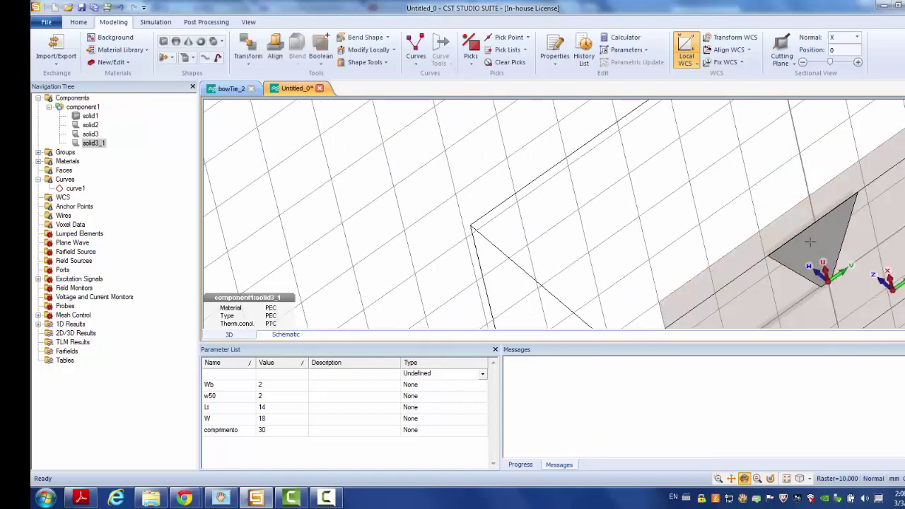
{"action": "left_click_drag", "start_coordinate": [637, 176], "coordinate": [836, 188]}
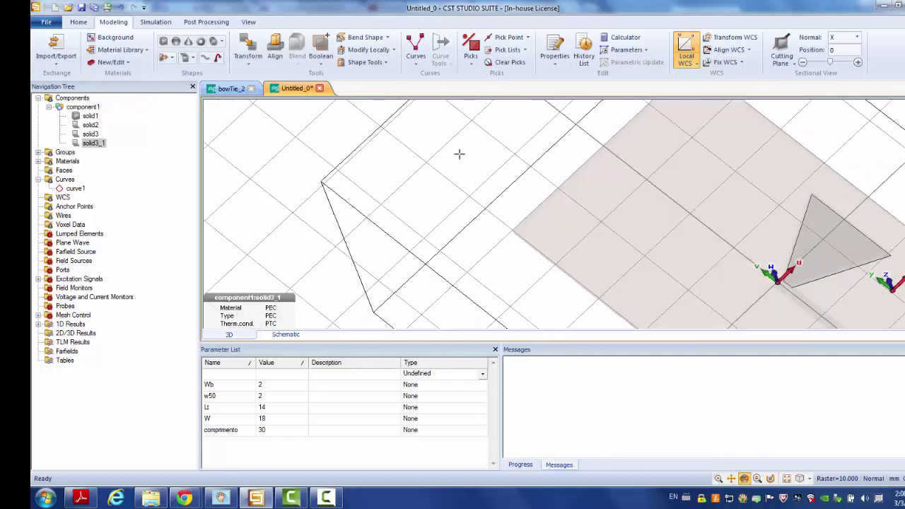
{"action": "right_click", "coordinate": [405, 146]}
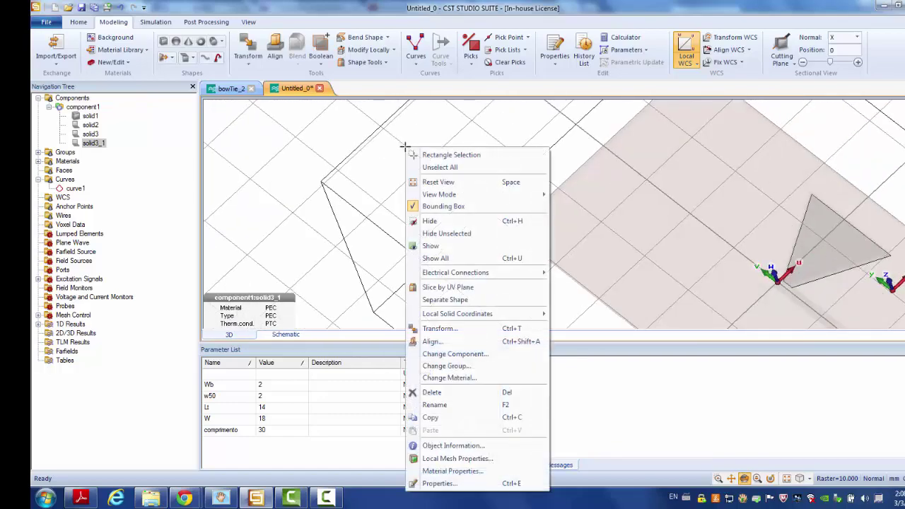
{"action": "left_click", "coordinate": [437, 329]}
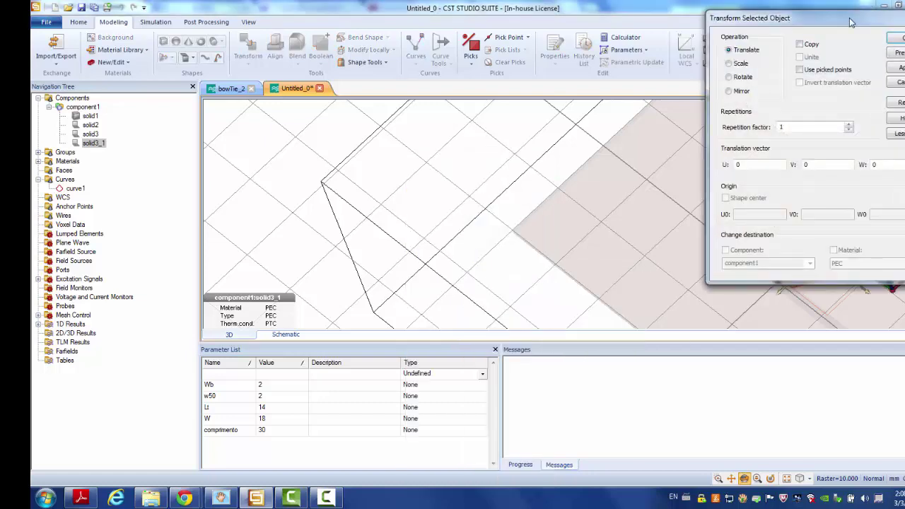
{"action": "left_click_drag", "start_coordinate": [319, 78], "coordinate": [230, 63]}
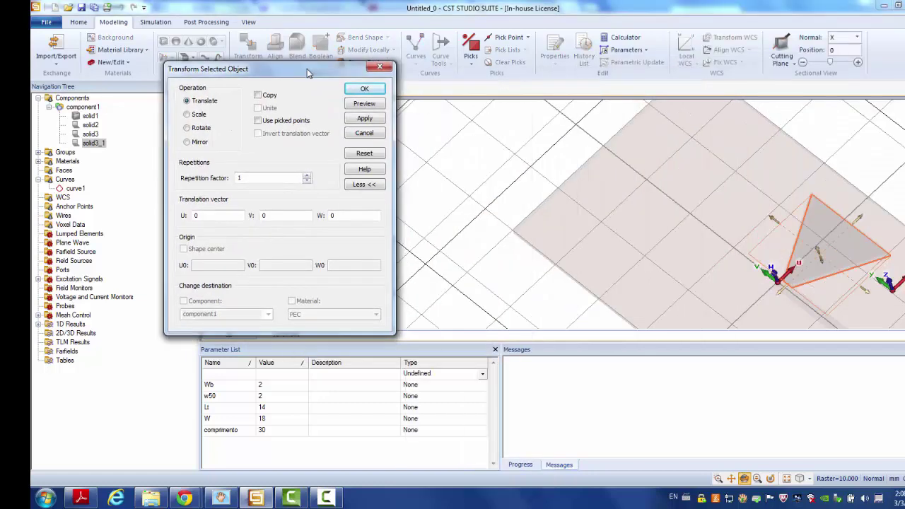
{"action": "left_click", "coordinate": [187, 142]}
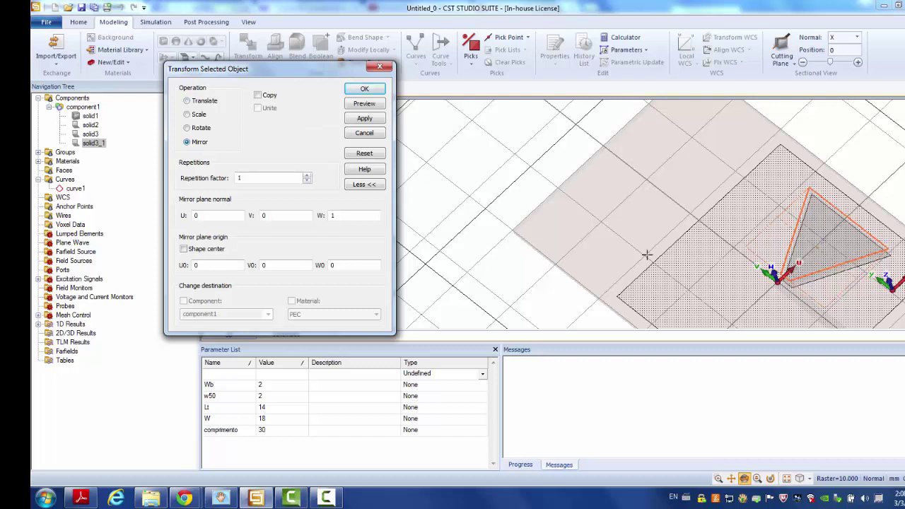
{"action": "double_click", "coordinate": [343, 215]}
{"action": "type", "text": "0"}
{"action": "double_click", "coordinate": [205, 216]}
{"action": "type", "text": "1"}
{"action": "left_click", "coordinate": [361, 108]}
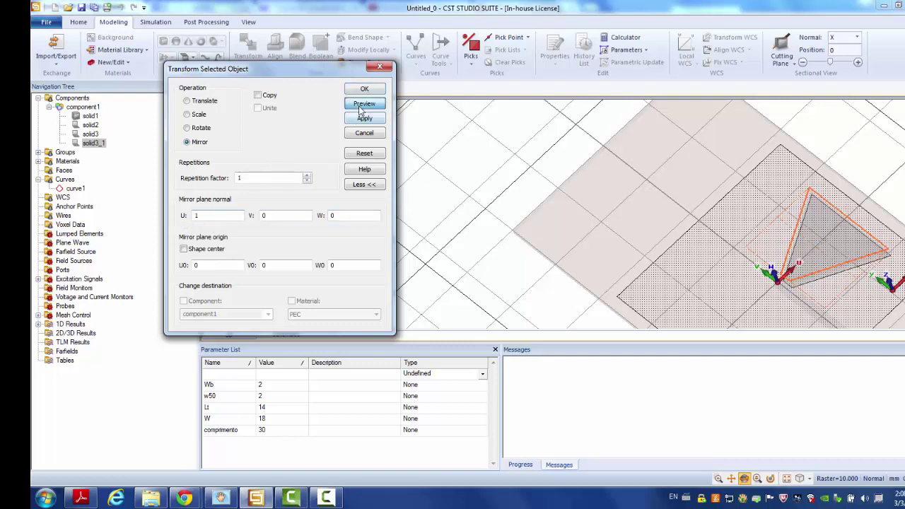
{"action": "left_click_drag", "start_coordinate": [828, 155], "coordinate": [833, 184]}
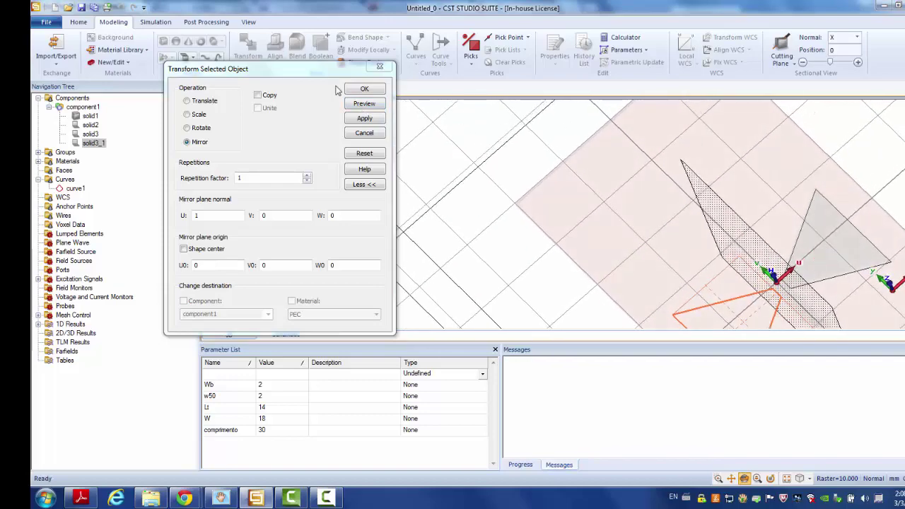
{"action": "left_click", "coordinate": [365, 92]}
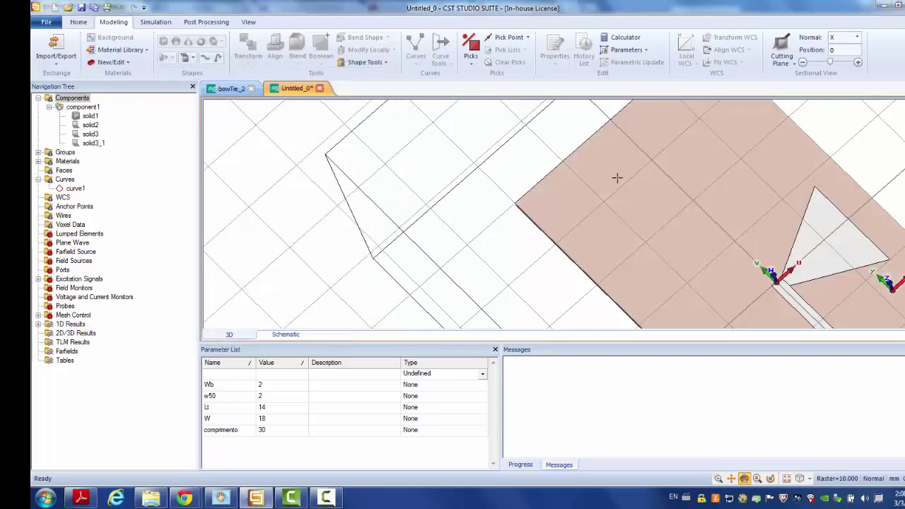
Examine the mirrored arm's position in the model against the bow-tie geometry of Figure 3 in bowTie.pdf
{"action": "left_click_drag", "start_coordinate": [664, 218], "coordinate": [507, 51]}
{"action": "left_click_drag", "start_coordinate": [752, 234], "coordinate": [714, 237]}
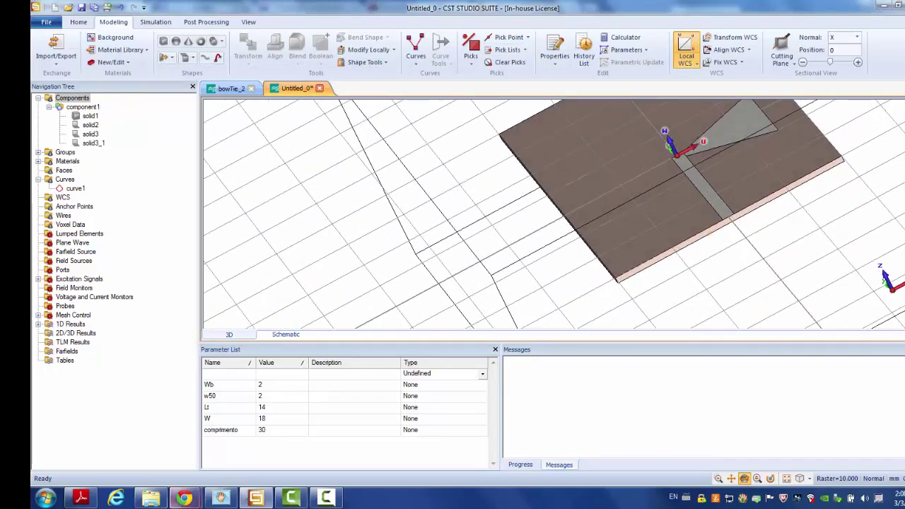
{"action": "left_click", "coordinate": [80, 498]}
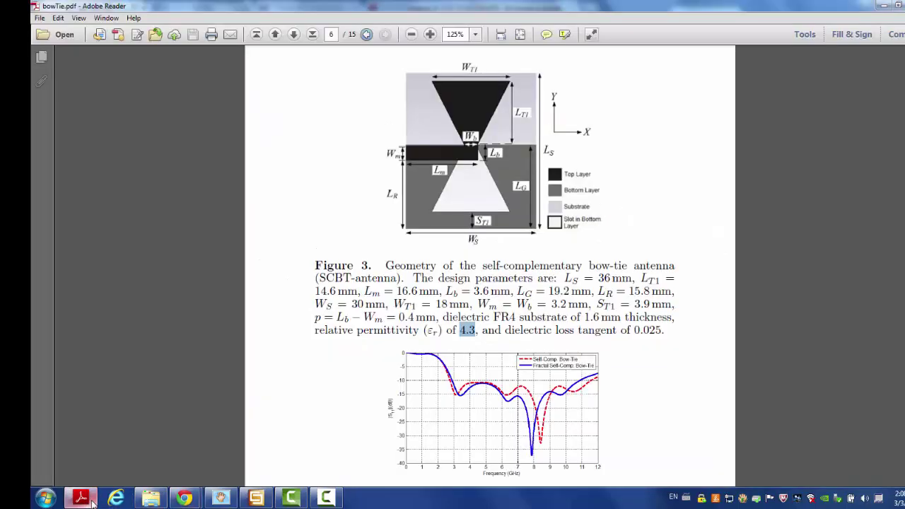
{"action": "left_click", "coordinate": [81, 499]}
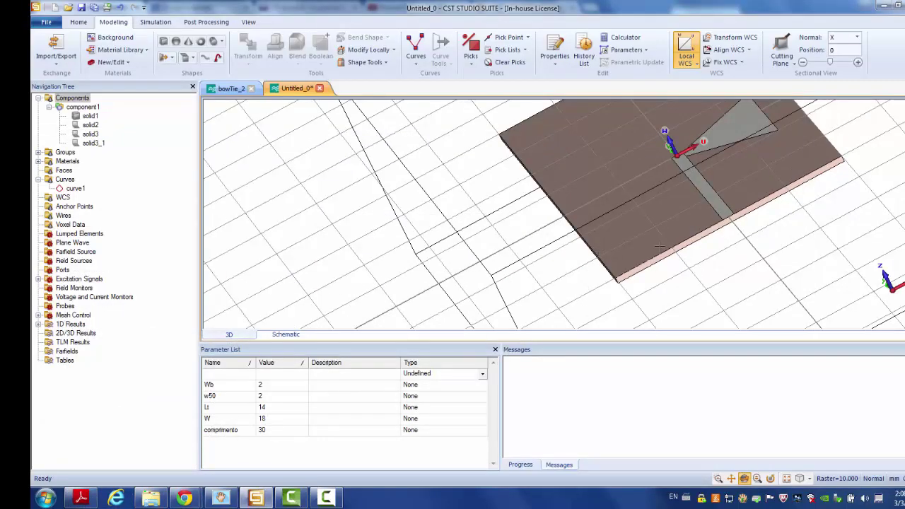
{"action": "left_click_drag", "start_coordinate": [659, 244], "coordinate": [843, 396]}
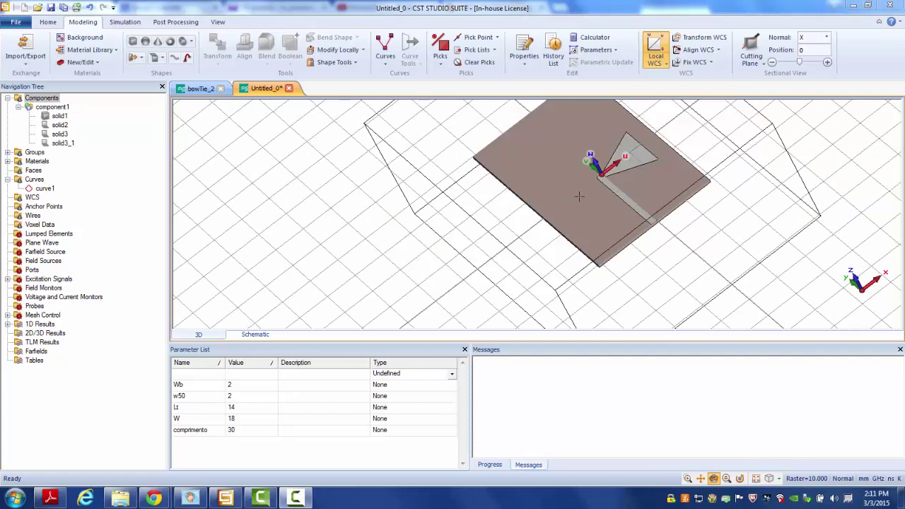
Copy the feed line solid2 with a translation of U 0, V 0, W -1
{"action": "left_click", "coordinate": [618, 192]}
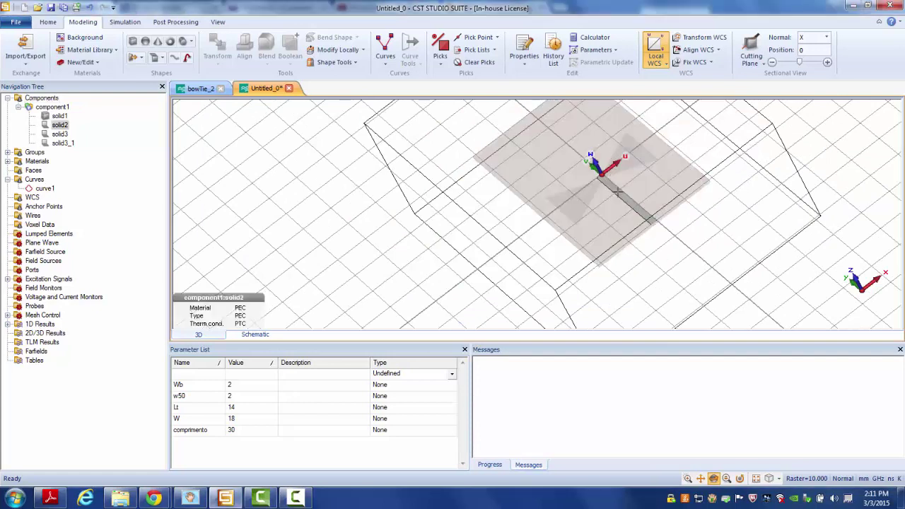
{"action": "right_click", "coordinate": [618, 191]}
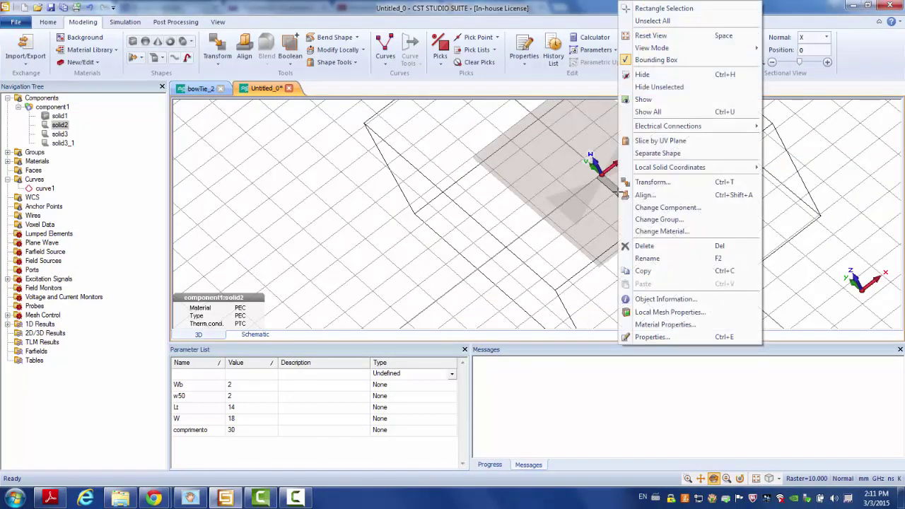
{"action": "left_click", "coordinate": [652, 184]}
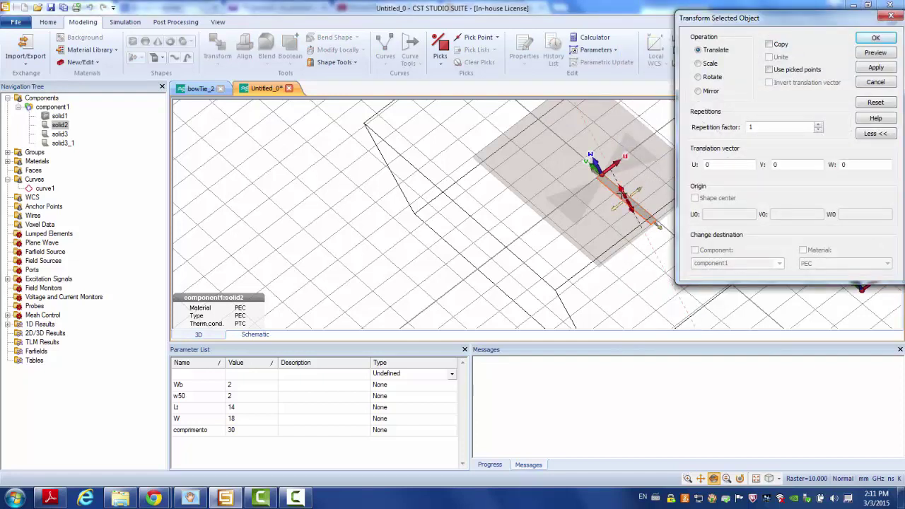
{"action": "left_click_drag", "start_coordinate": [623, 192], "coordinate": [630, 205]}
{"action": "left_click", "coordinate": [771, 44]}
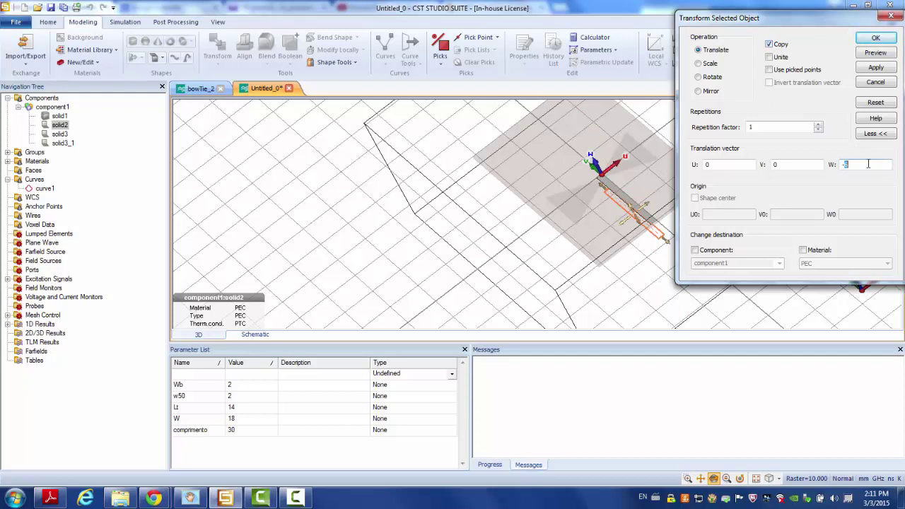
{"action": "type", "text": "-1"}
{"action": "left_click", "coordinate": [877, 53]}
{"action": "left_click", "coordinate": [877, 38]}
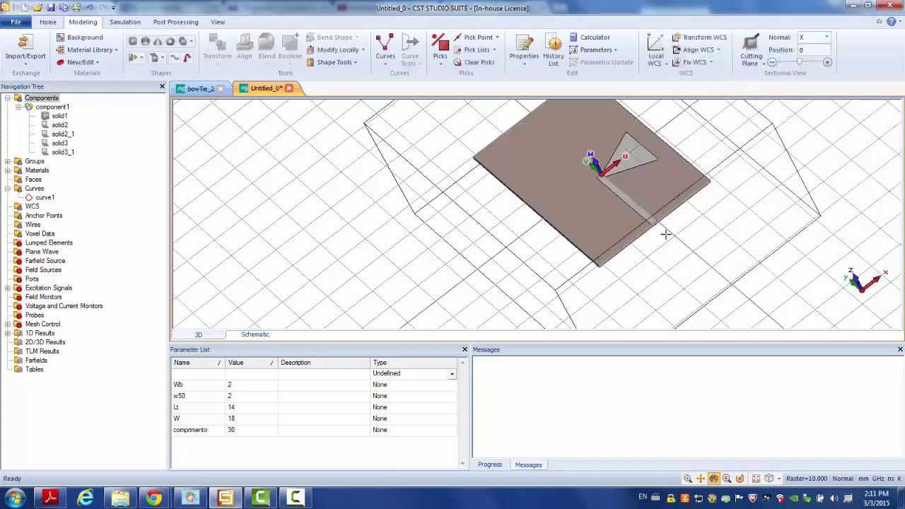
Align the local WCS with the inner end corner point of the copied feed line on the substrate's underside
{"action": "left_click_drag", "start_coordinate": [665, 233], "coordinate": [538, 132]}
{"action": "scroll", "coordinate": [556, 150], "scroll_direction": "up", "scroll_amount": 6}
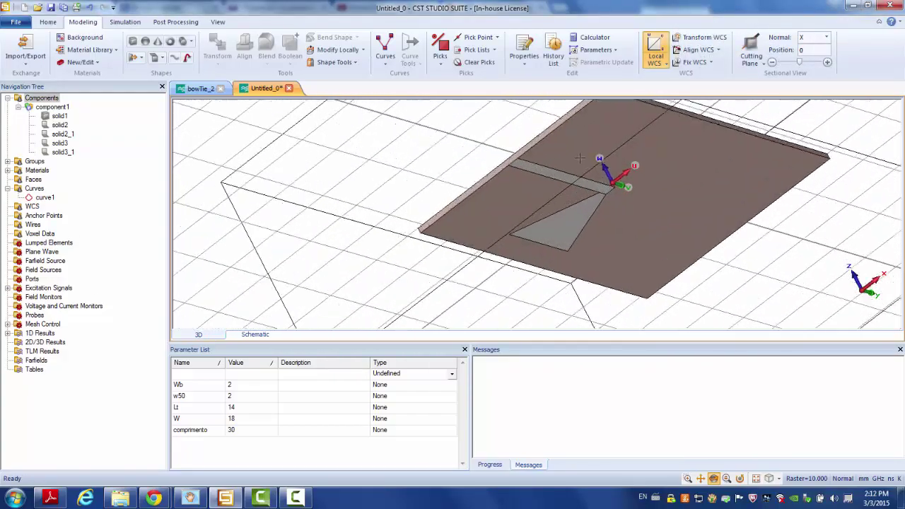
{"action": "left_click_drag", "start_coordinate": [644, 206], "coordinate": [607, 242]}
{"action": "key", "text": "p"}
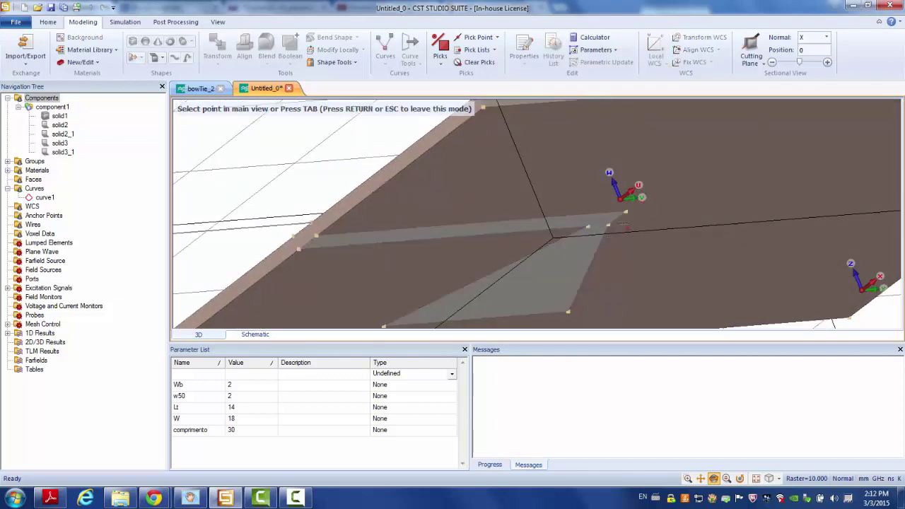
{"action": "left_click", "coordinate": [626, 212]}
{"action": "key", "text": "w"}
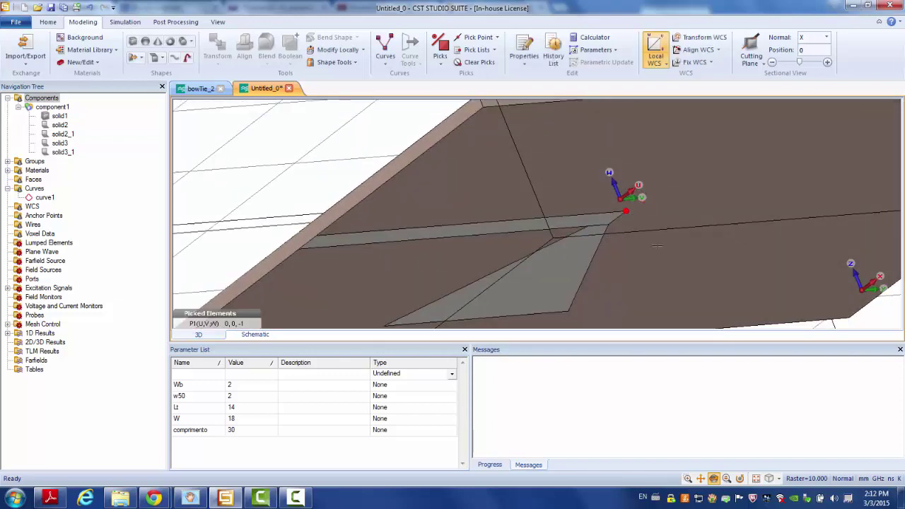
Draw a brick about 11 mm high from the copied feed line's outer end corner to the diagonally opposite substrate corner, covering the mirrored arm
{"action": "mouse_move", "coordinate": [668, 257]}
{"action": "left_mouse_down"}
{"action": "mouse_move", "coordinate": [616, 196]}
{"action": "mouse_move", "coordinate": [632, 252]}
{"action": "mouse_move", "coordinate": [610, 151]}
{"action": "mouse_move", "coordinate": [615, 160]}
{"action": "left_mouse_up"}
{"action": "scroll", "coordinate": [622, 194], "scroll_direction": "down", "scroll_amount": 5}
{"action": "scroll", "coordinate": [610, 151], "scroll_direction": "up", "scroll_amount": 5}
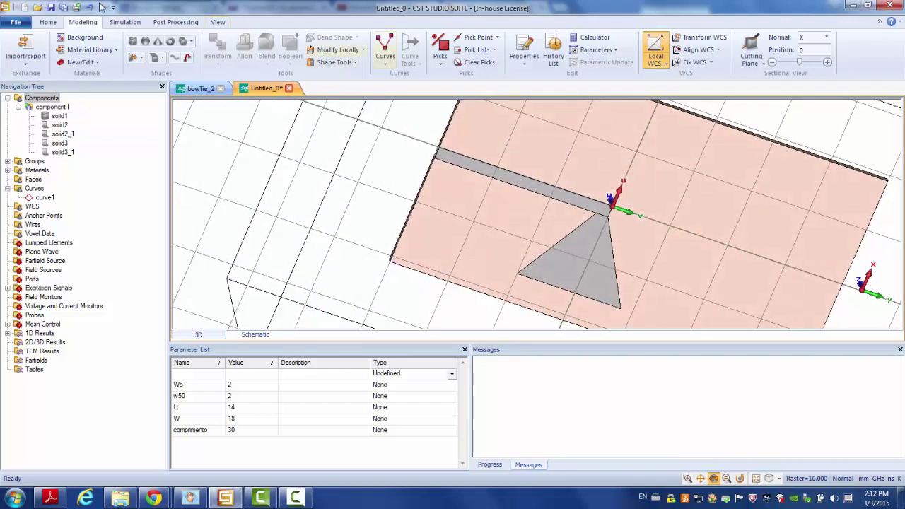
{"action": "left_click", "coordinate": [133, 42]}
{"action": "double_click", "coordinate": [514, 200]}
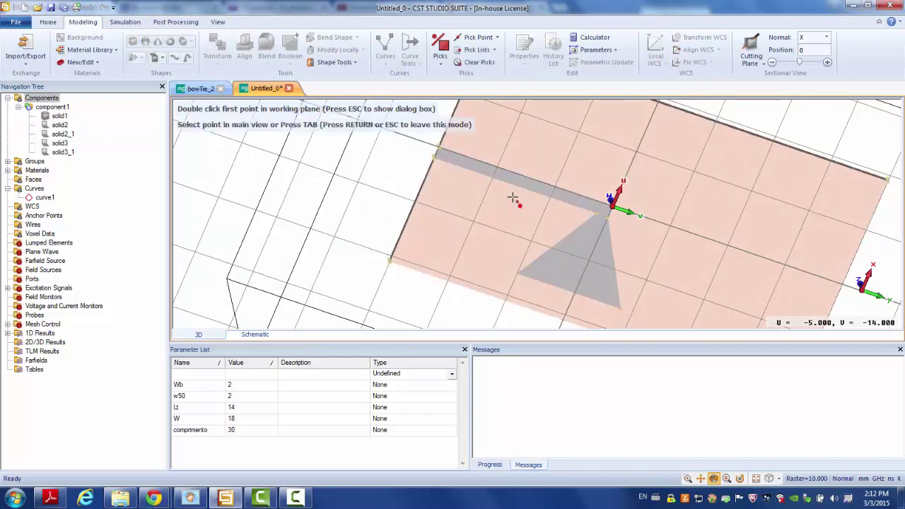
{"action": "double_click", "coordinate": [440, 149]}
{"action": "scroll", "coordinate": [652, 267], "scroll_direction": "down", "scroll_amount": 4}
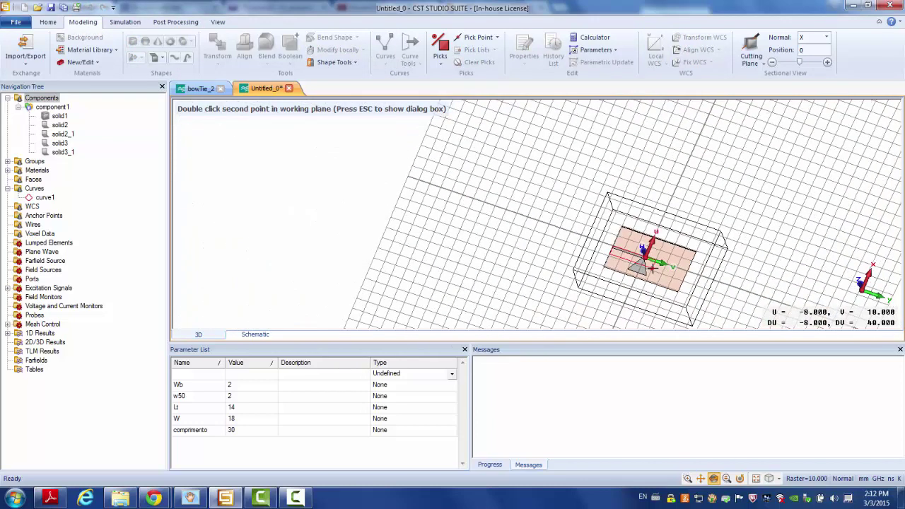
{"action": "scroll", "coordinate": [679, 280], "scroll_direction": "up", "scroll_amount": 2}
{"action": "scroll", "coordinate": [686, 285], "scroll_direction": "up", "scroll_amount": 3}
{"action": "left_click", "coordinate": [648, 304]}
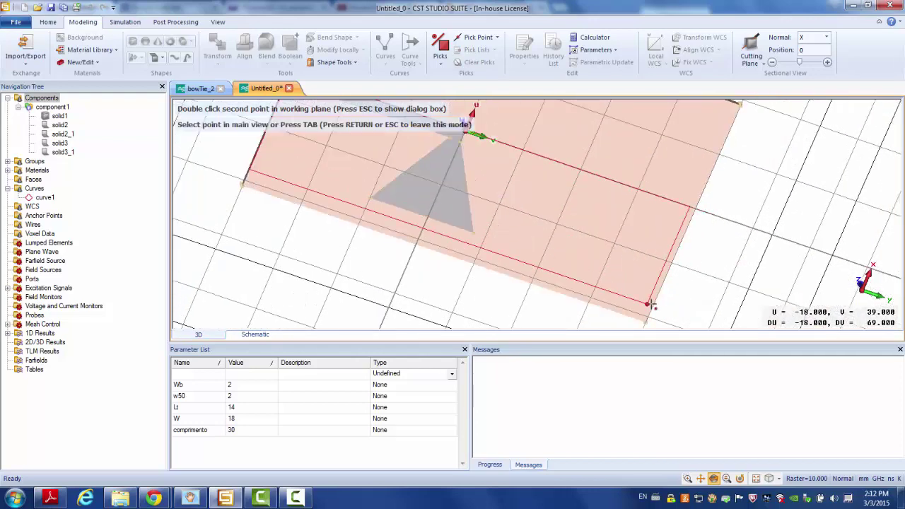
{"action": "double_click", "coordinate": [647, 323]}
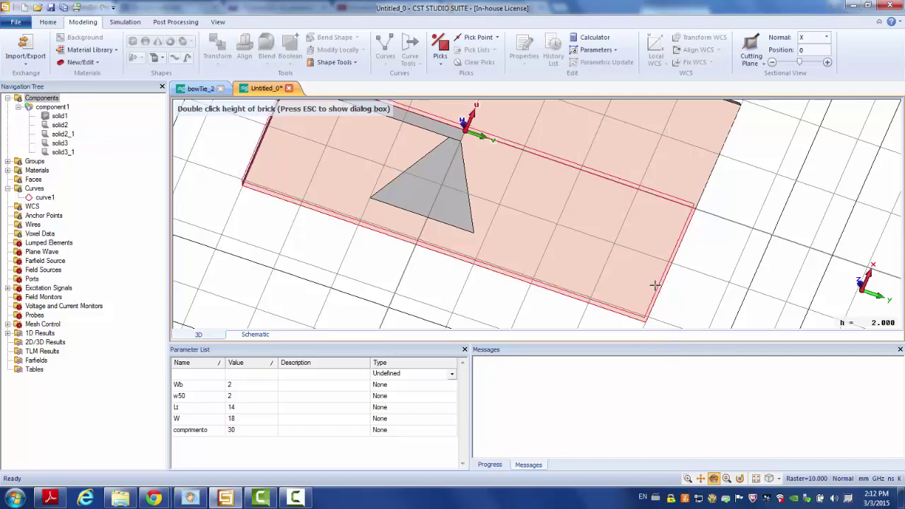
{"action": "double_click", "coordinate": [657, 303]}
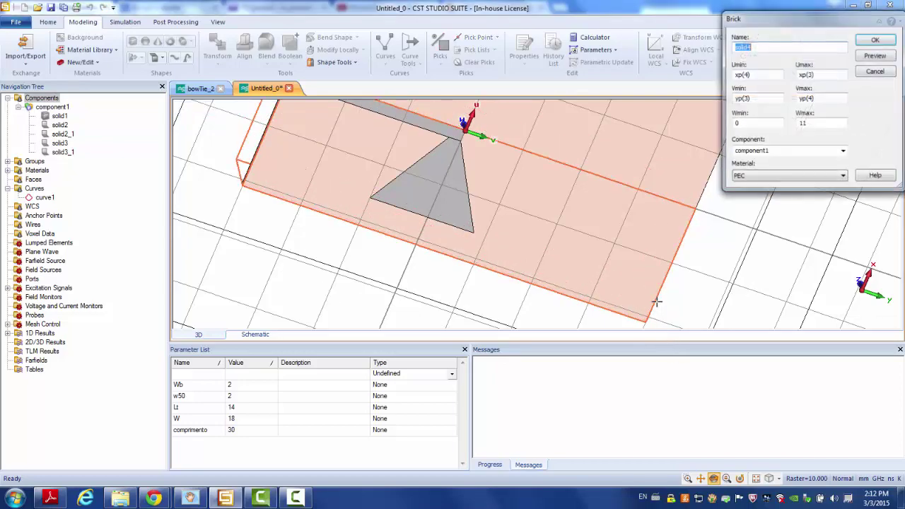
Set the new brick's Wmax to 0 and create it as a flat PEC sheet in component1
{"action": "left_click_drag", "start_coordinate": [533, 184], "coordinate": [509, 237]}
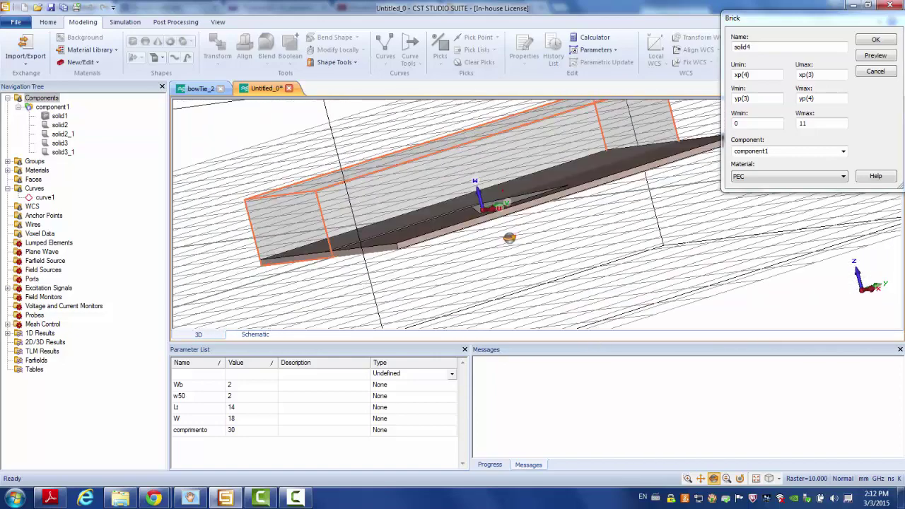
{"action": "left_click_drag", "start_coordinate": [828, 124], "coordinate": [793, 125]}
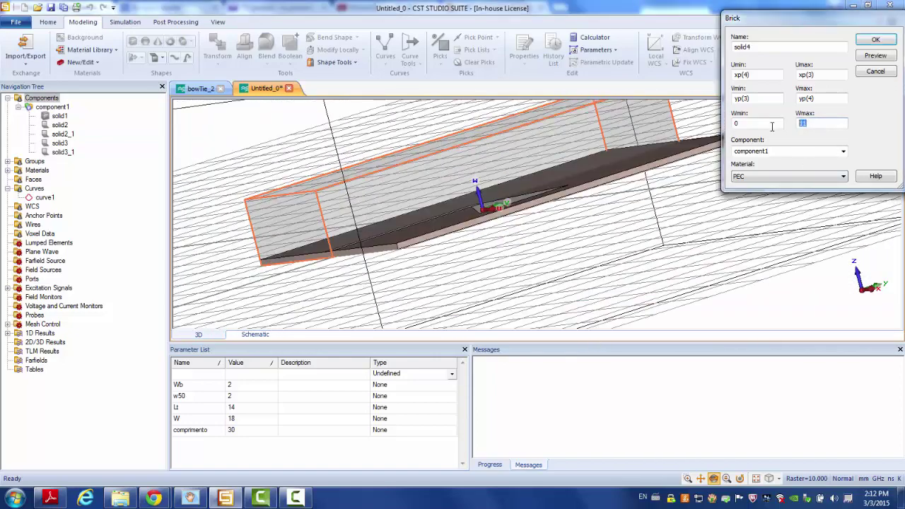
{"action": "left_click", "coordinate": [874, 58]}
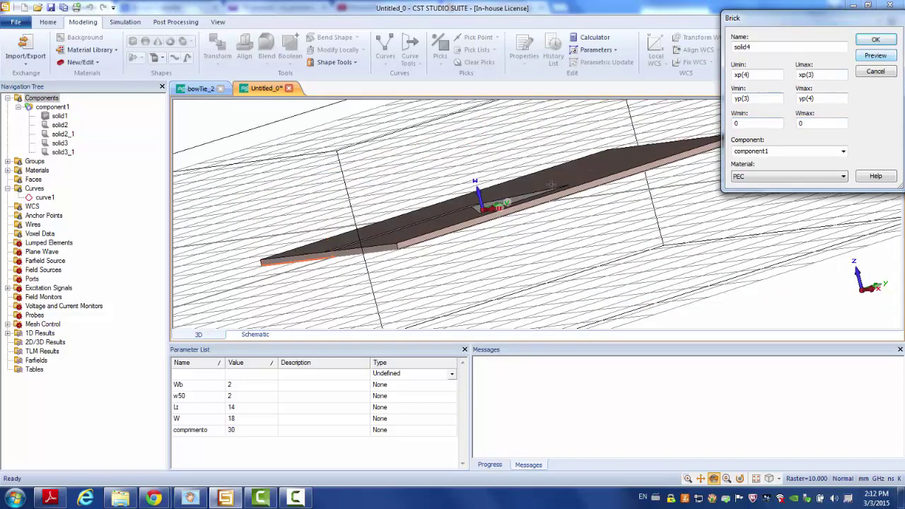
{"action": "left_click_drag", "start_coordinate": [499, 214], "coordinate": [453, 121]}
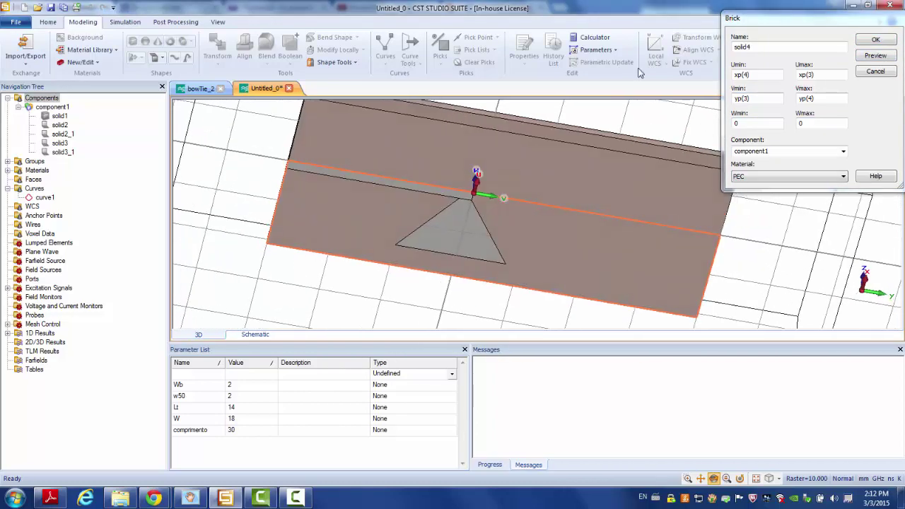
{"action": "left_click", "coordinate": [886, 44]}
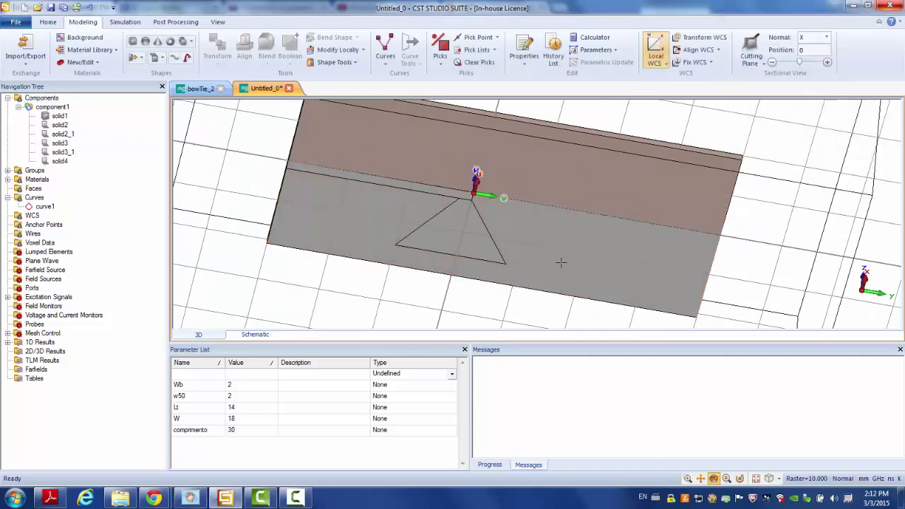
Examine how the PEC sheet solid4 overlaps the mirrored arm solid3_1 and lies relative to the upper arm solid3
{"action": "mouse_move", "coordinate": [564, 263]}
{"action": "left_mouse_down"}
{"action": "mouse_move", "coordinate": [517, 215]}
{"action": "mouse_move", "coordinate": [552, 170]}
{"action": "mouse_move", "coordinate": [605, 168]}
{"action": "mouse_move", "coordinate": [593, 165]}
{"action": "left_mouse_up"}
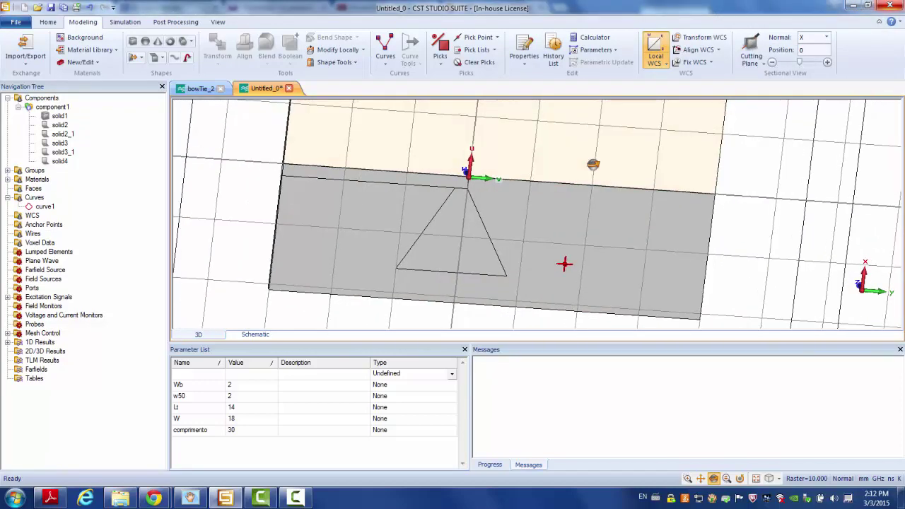
{"action": "left_click", "coordinate": [460, 252]}
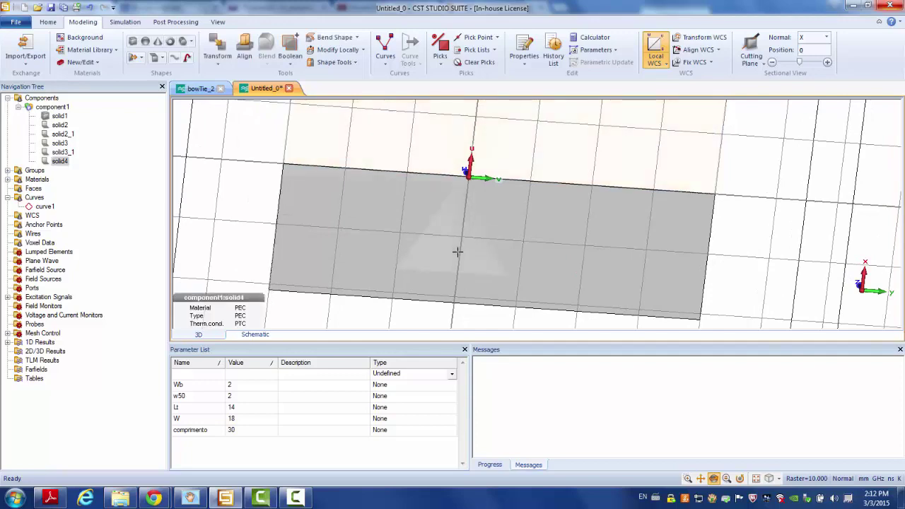
{"action": "left_click_drag", "start_coordinate": [530, 252], "coordinate": [491, 253]}
{"action": "left_click", "coordinate": [51, 153]}
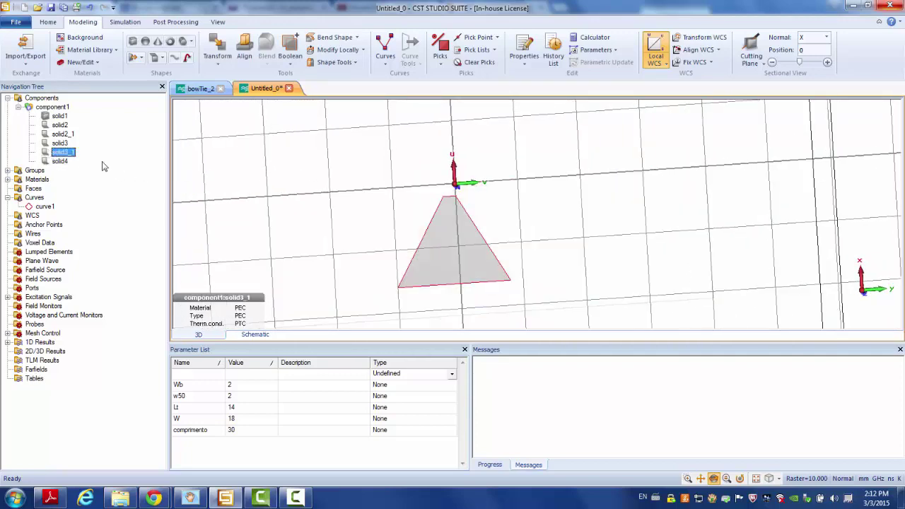
{"action": "left_click_drag", "start_coordinate": [516, 196], "coordinate": [637, 234]}
{"action": "left_click", "coordinate": [41, 97]}
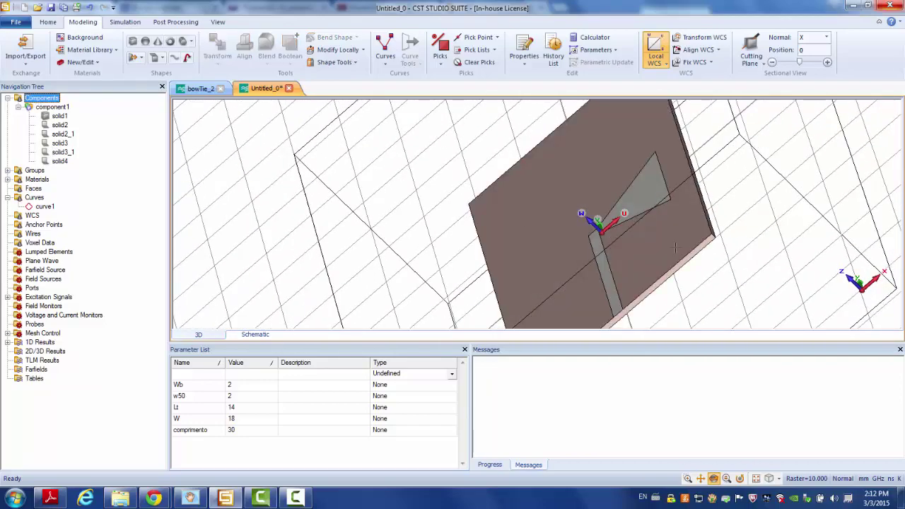
{"action": "left_click", "coordinate": [647, 185]}
{"action": "left_click_drag", "start_coordinate": [709, 204], "coordinate": [495, 148]}
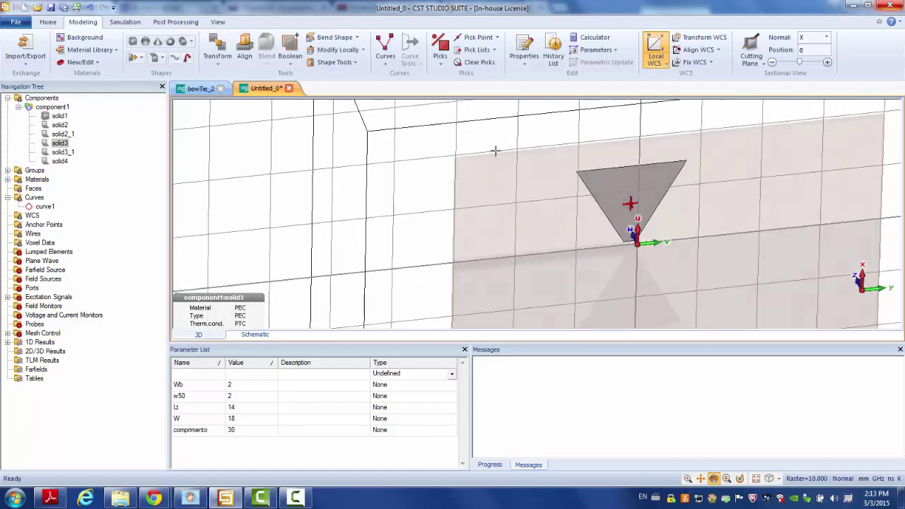
{"action": "left_click", "coordinate": [629, 299]}
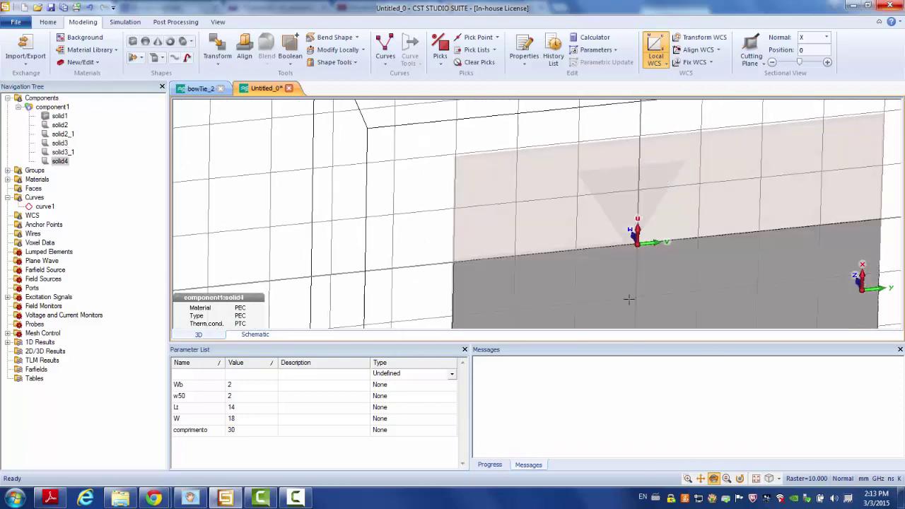
{"action": "left_click", "coordinate": [62, 151]}
{"action": "left_click_drag", "start_coordinate": [572, 218], "coordinate": [590, 223]}
{"action": "scroll", "coordinate": [591, 224], "scroll_direction": "down", "scroll_amount": 6}
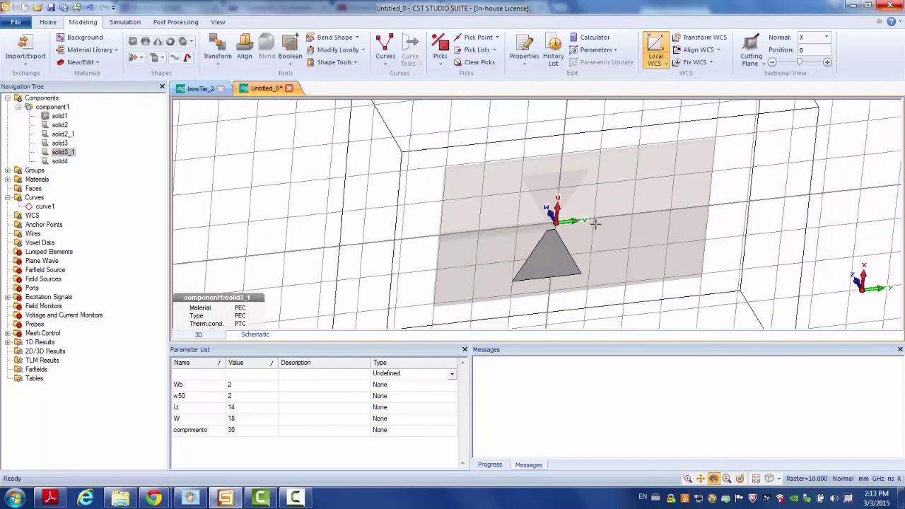
Perform a Boolean Insert of the mirrored arm solid3_1 into the sheet solid4 and inspect both shapes
{"action": "left_click", "coordinate": [59, 161]}
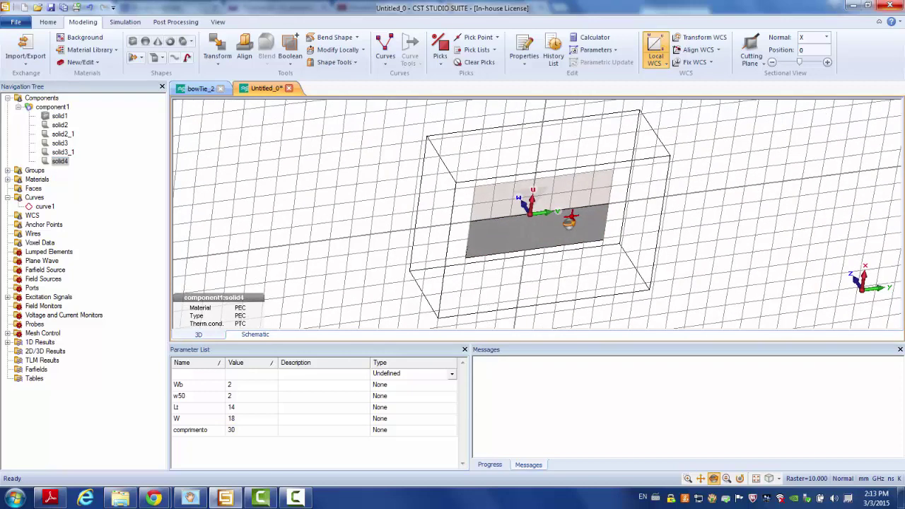
{"action": "left_click_drag", "start_coordinate": [568, 223], "coordinate": [562, 216]}
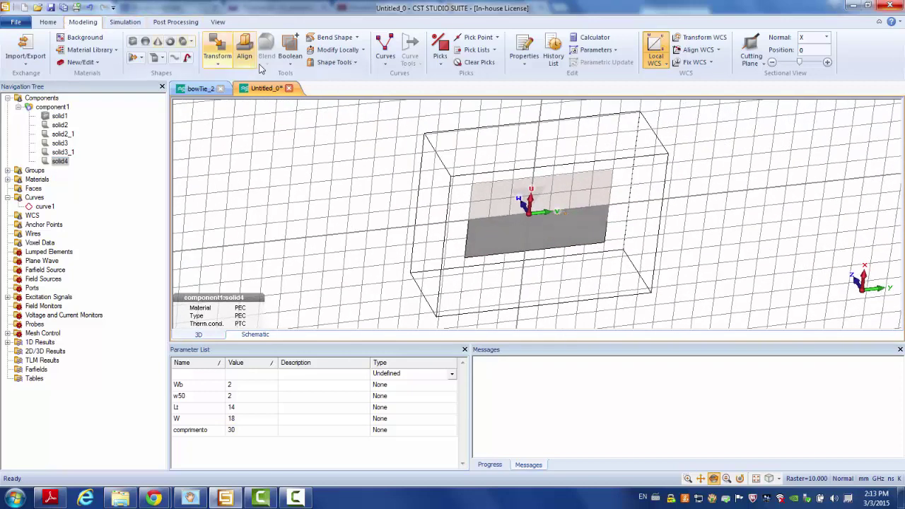
{"action": "left_click", "coordinate": [291, 63]}
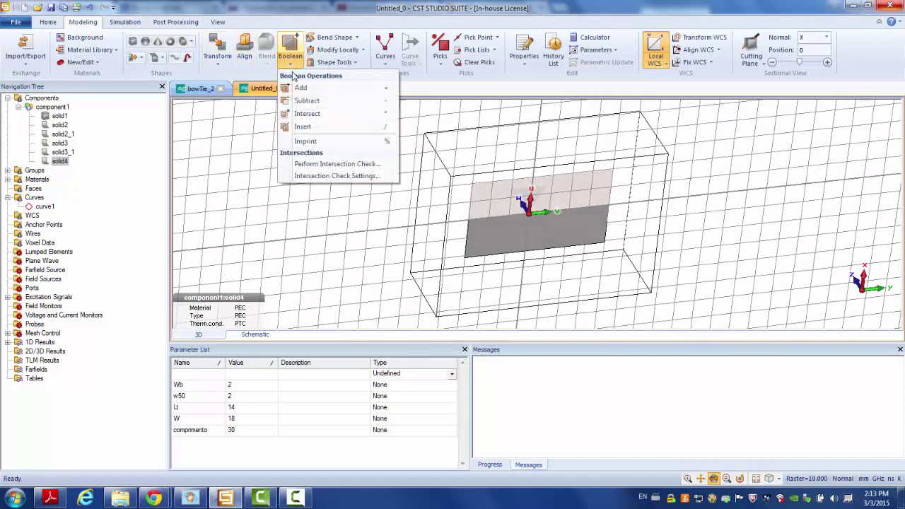
{"action": "left_click", "coordinate": [302, 127]}
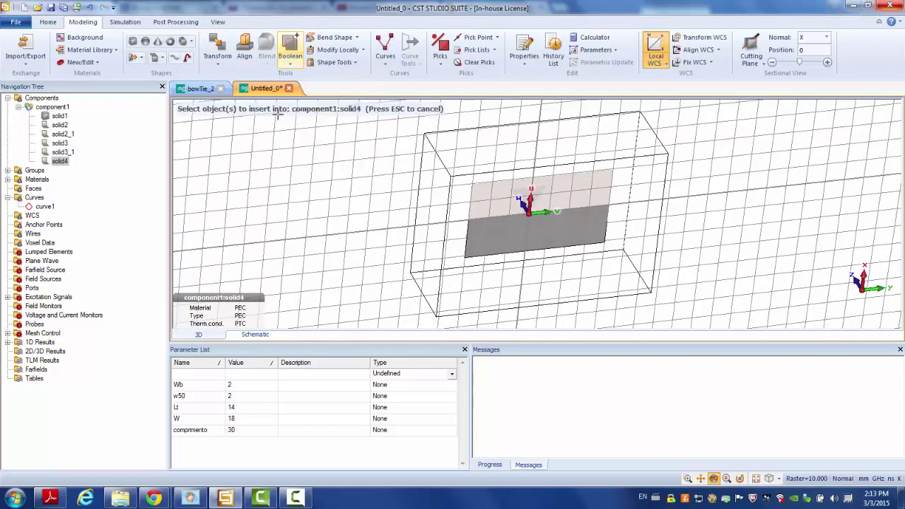
{"action": "left_click", "coordinate": [63, 152]}
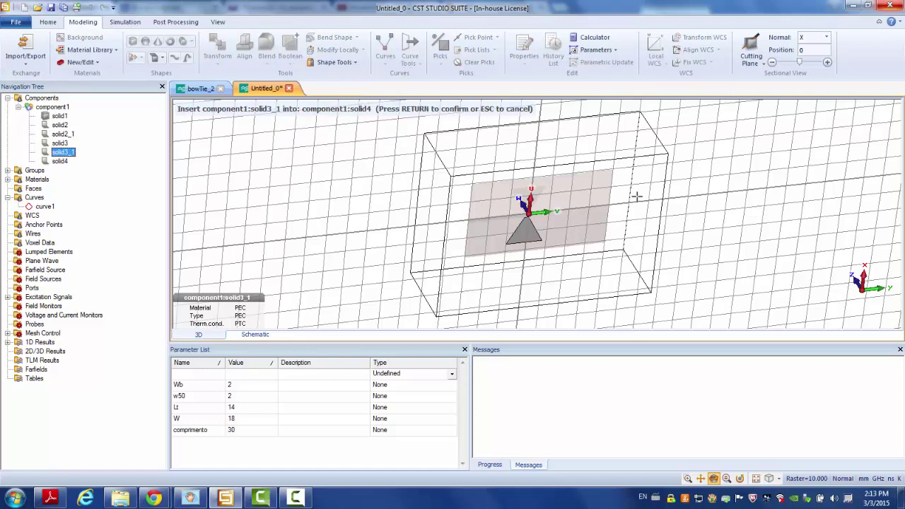
{"action": "key", "text": "Return"}
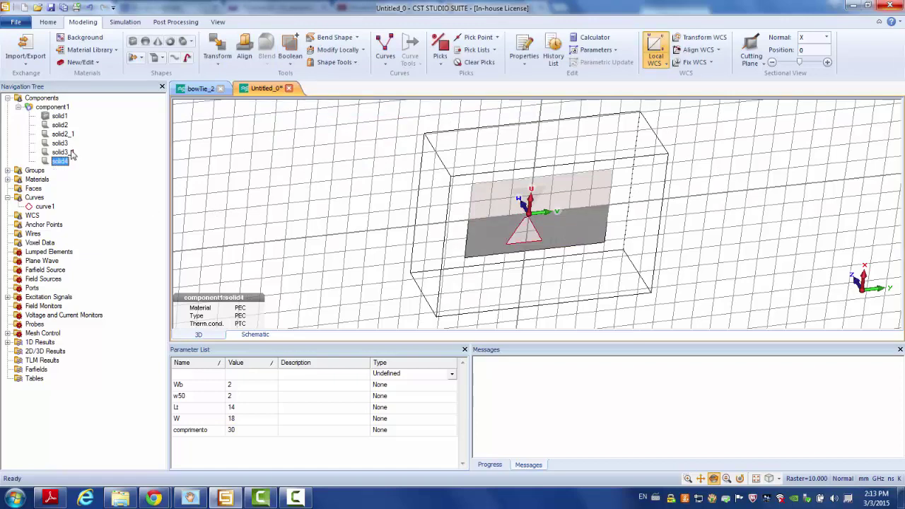
{"action": "left_click", "coordinate": [62, 152]}
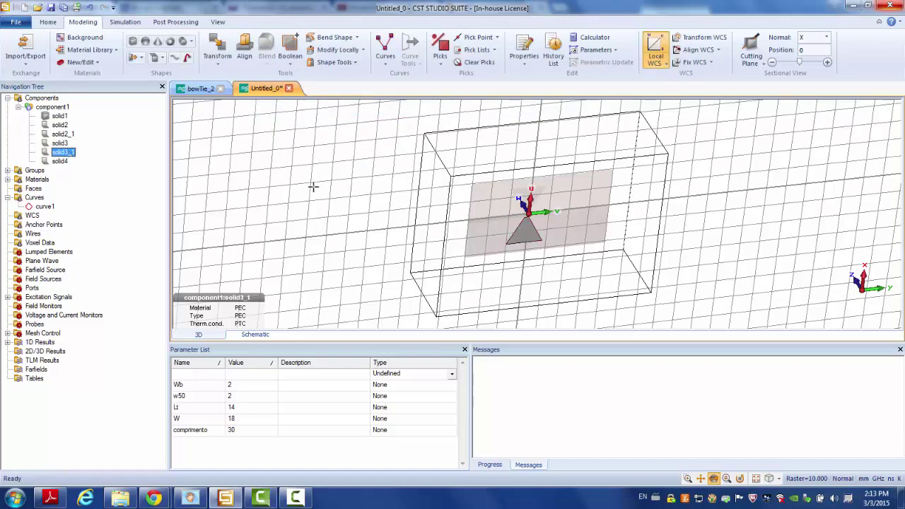
{"action": "left_click_drag", "start_coordinate": [314, 187], "coordinate": [346, 198]}
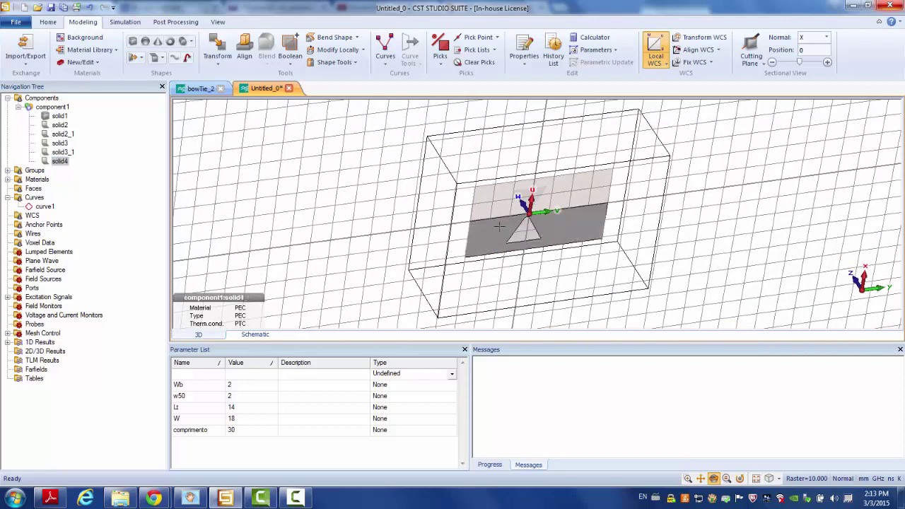
{"action": "left_click", "coordinate": [63, 152]}
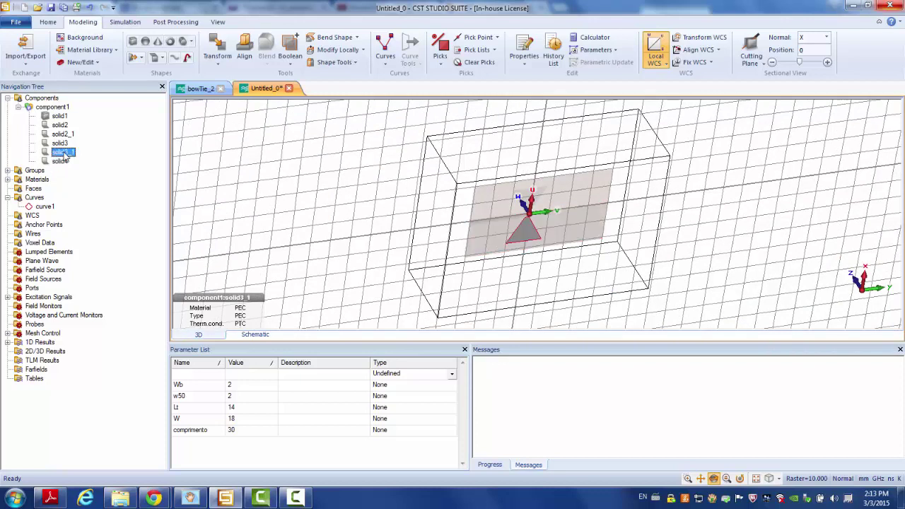
Change the material of the mirrored arm solid3_1 from the component list to Vacuum and view the slot in the bottom sheet
{"action": "right_click", "coordinate": [64, 155]}
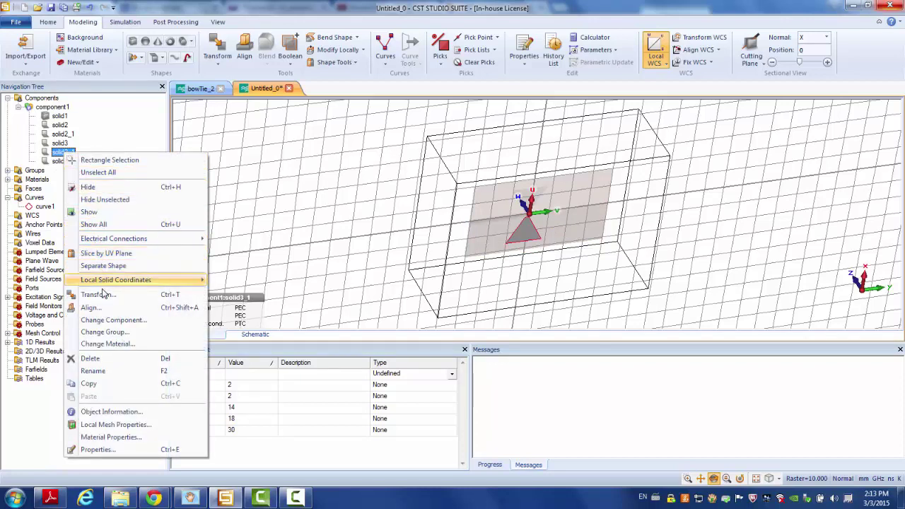
{"action": "left_click", "coordinate": [108, 344]}
{"action": "left_click", "coordinate": [473, 268]}
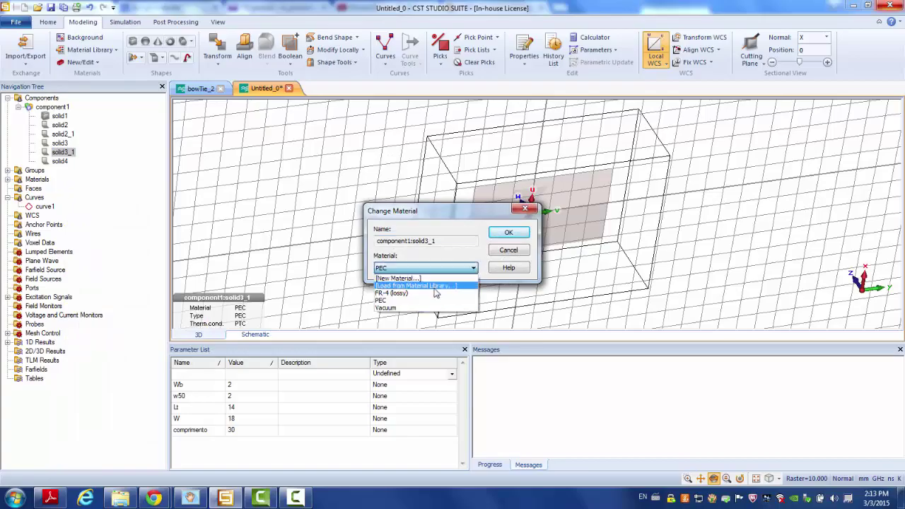
{"action": "left_click", "coordinate": [396, 306]}
{"action": "left_click", "coordinate": [499, 233]}
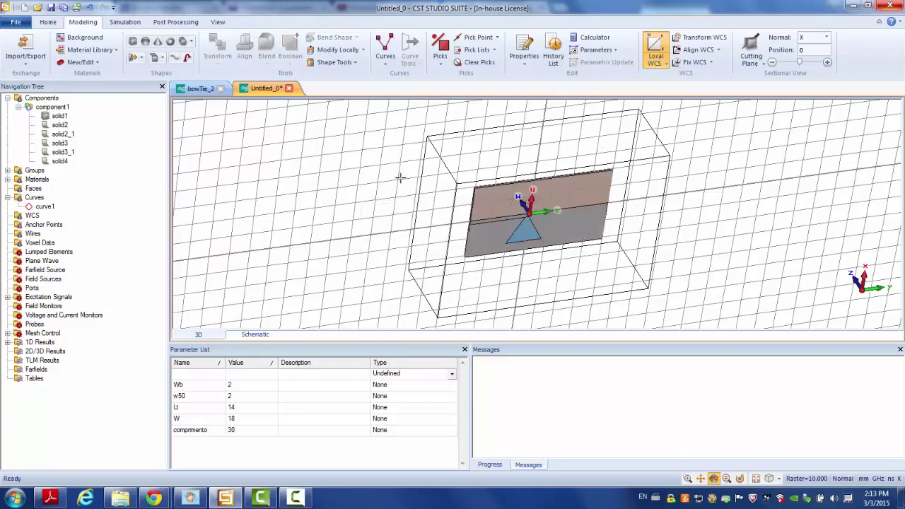
{"action": "left_click_drag", "start_coordinate": [453, 213], "coordinate": [690, 226]}
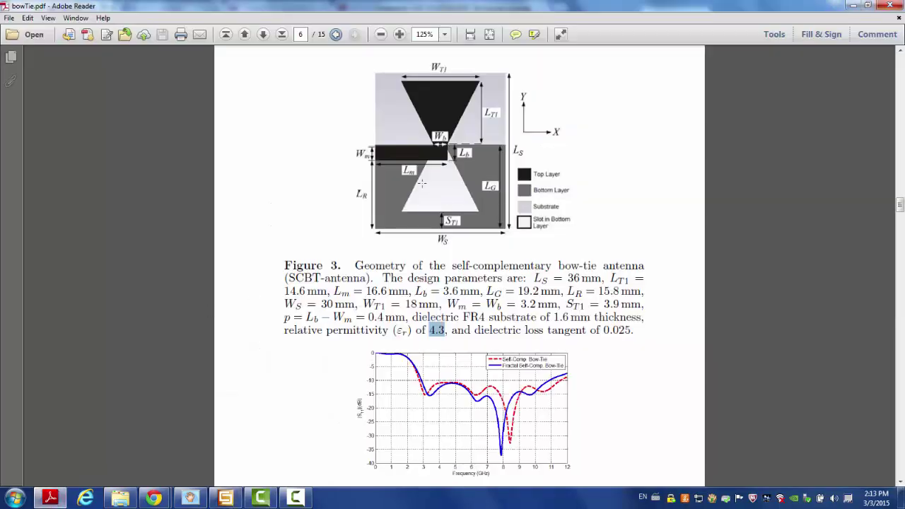
Consult the layer layout and dimensions of the self-complementary bow-tie antenna in Figure 3 of bowTie.pdf, and return to CST
{"action": "scroll", "coordinate": [404, 177], "scroll_direction": "down", "scroll_amount": 1}
{"action": "scroll", "coordinate": [404, 177], "scroll_direction": "up", "scroll_amount": 1}
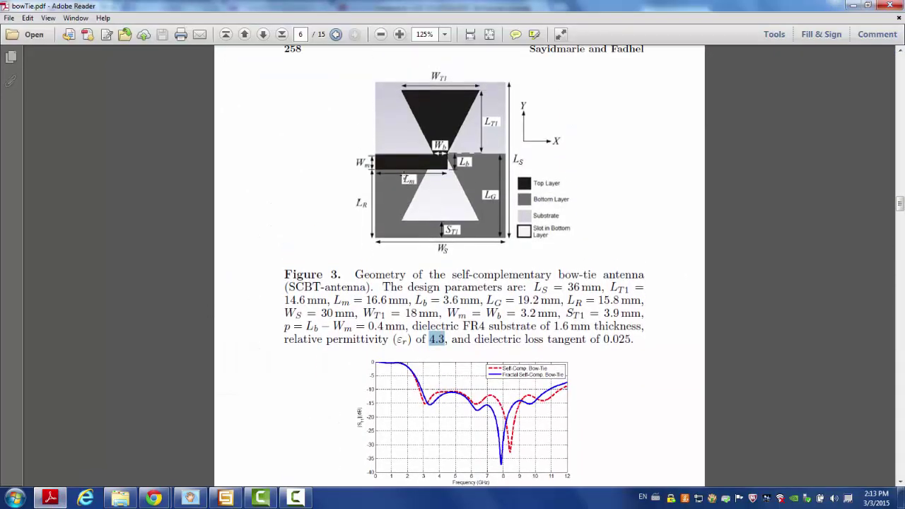
{"action": "scroll", "coordinate": [404, 177], "scroll_direction": "down", "scroll_amount": 1}
{"action": "scroll", "coordinate": [404, 177], "scroll_direction": "up", "scroll_amount": 1}
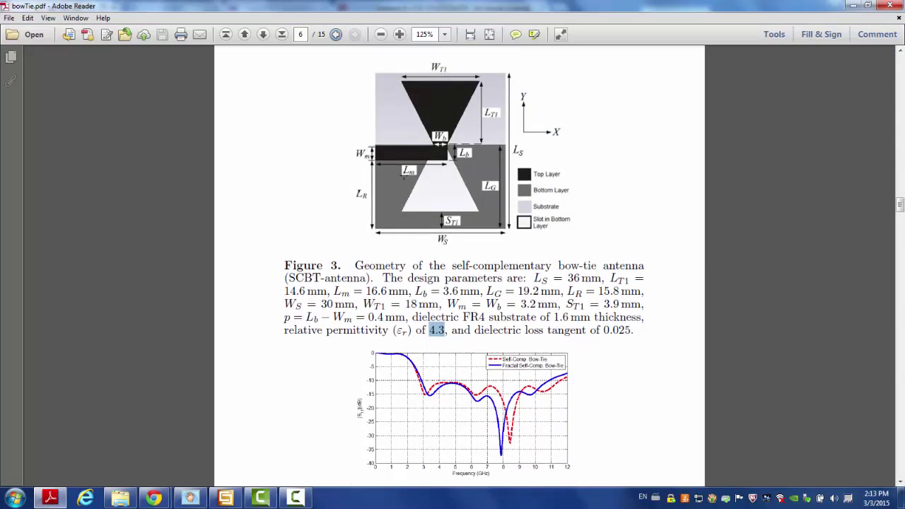
{"action": "left_click", "coordinate": [225, 498]}
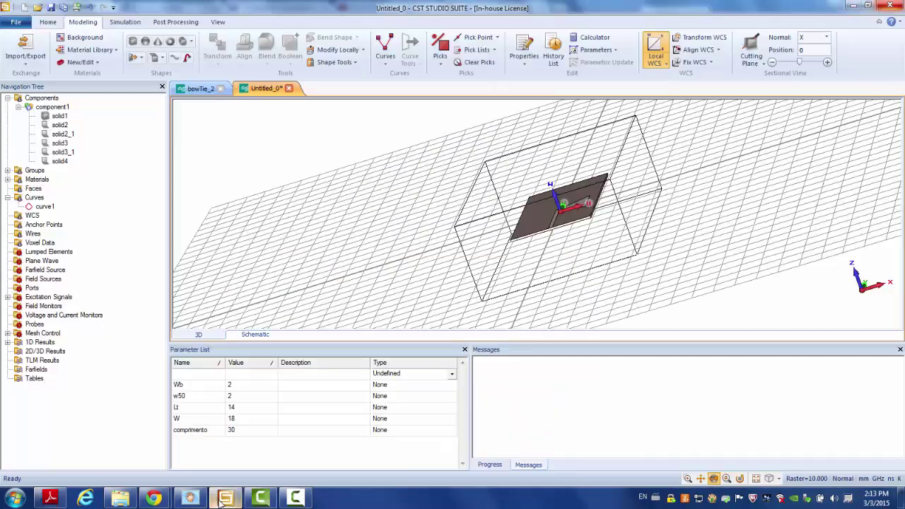
Pick the feed line's outer end corner at the substrate edge and align the local WCS with that point
{"action": "scroll", "coordinate": [572, 241], "scroll_direction": "up", "scroll_amount": 5}
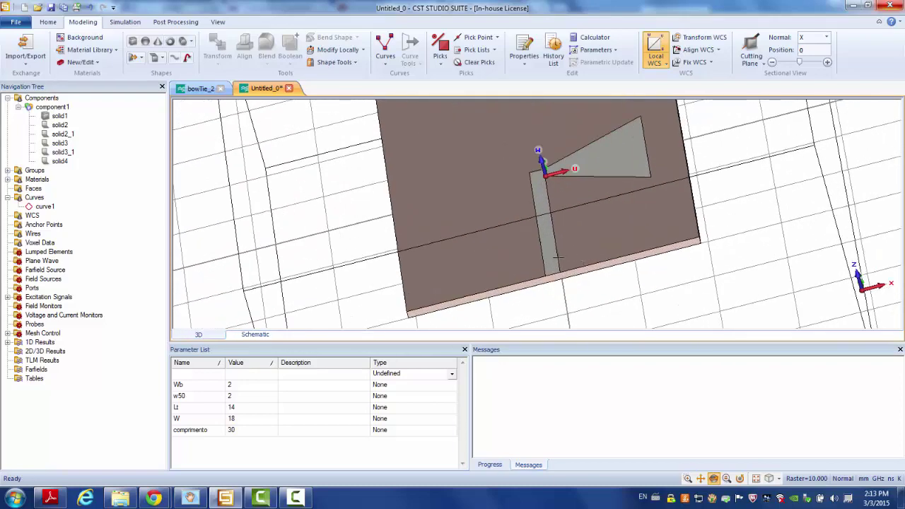
{"action": "scroll", "coordinate": [549, 252], "scroll_direction": "up", "scroll_amount": 5}
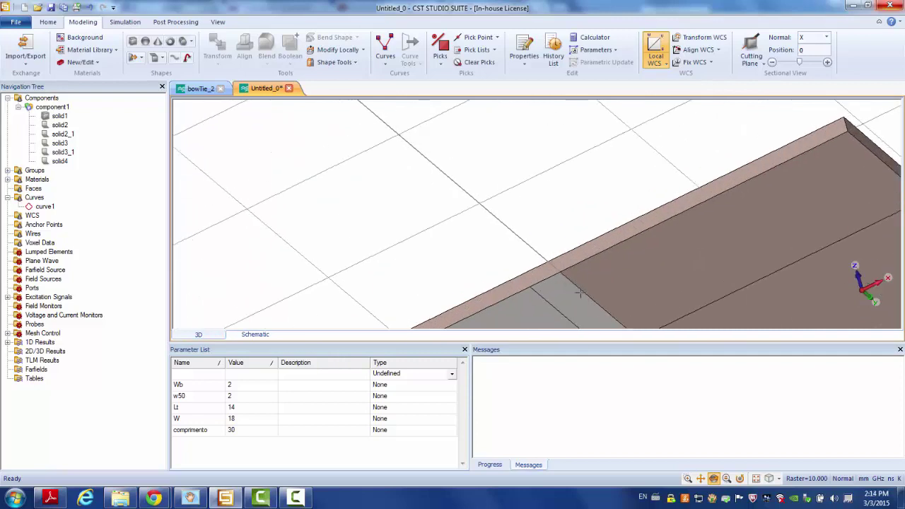
{"action": "key", "text": "p"}
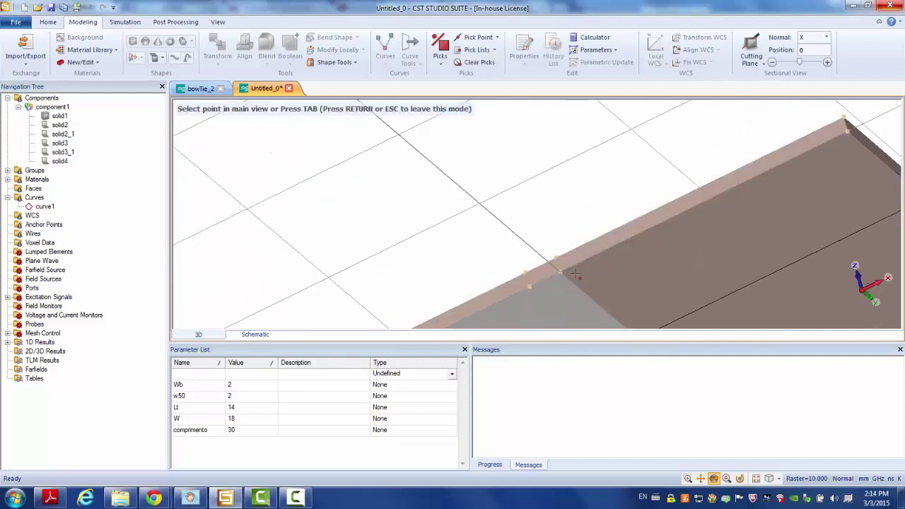
{"action": "left_click", "coordinate": [559, 273]}
{"action": "key", "text": "w"}
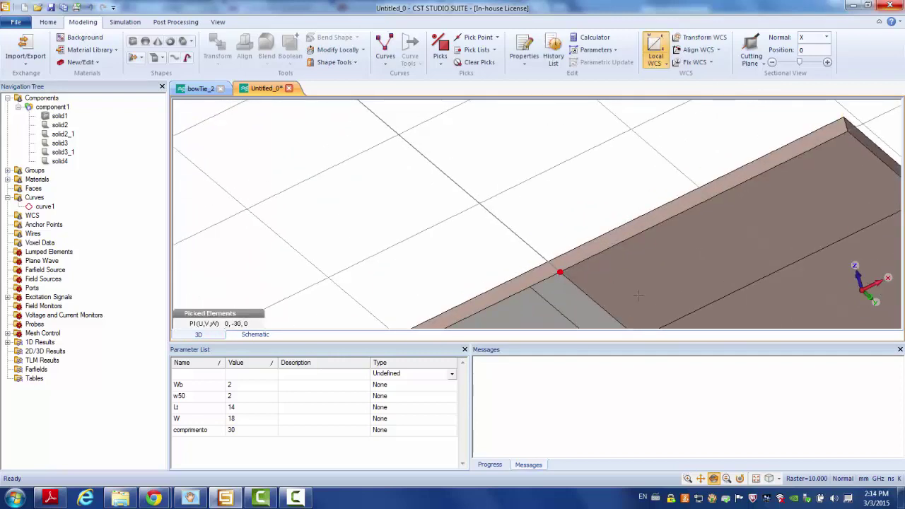
{"action": "scroll", "coordinate": [637, 295], "scroll_direction": "down", "scroll_amount": 5}
{"action": "key", "text": "w"}
{"action": "left_click_drag", "start_coordinate": [634, 297], "coordinate": [619, 309]}
{"action": "scroll", "coordinate": [639, 316], "scroll_direction": "up", "scroll_amount": 6}
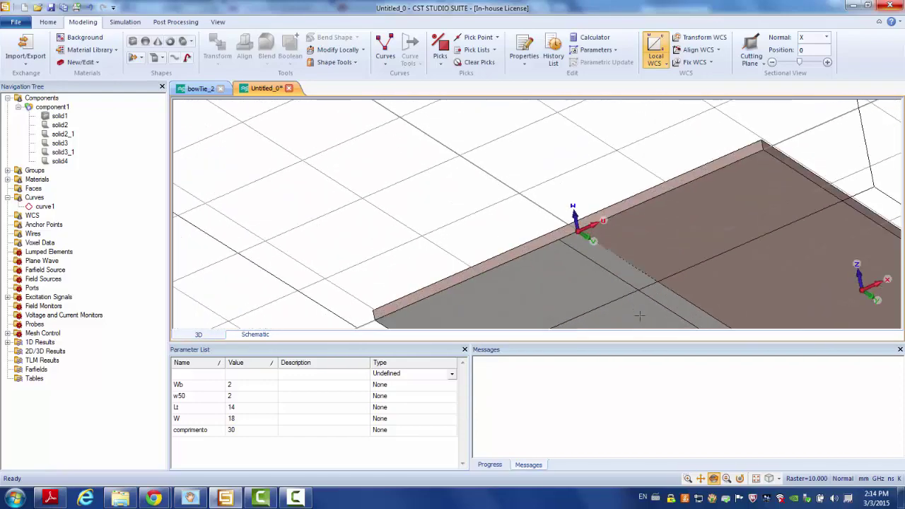
{"action": "mouse_move", "coordinate": [598, 242]}
{"action": "left_mouse_down"}
{"action": "mouse_move", "coordinate": [642, 303]}
{"action": "mouse_move", "coordinate": [643, 324]}
{"action": "mouse_move", "coordinate": [582, 247]}
{"action": "left_mouse_up"}
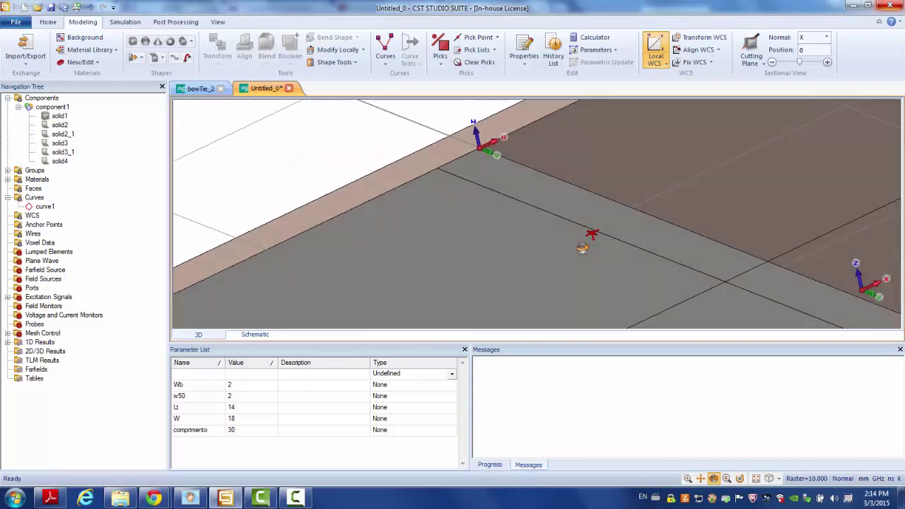
Create a flat PEC brick in component1 with Umax a and Vmax b, defining both parameters a and b as 2
{"action": "left_click", "coordinate": [132, 43]}
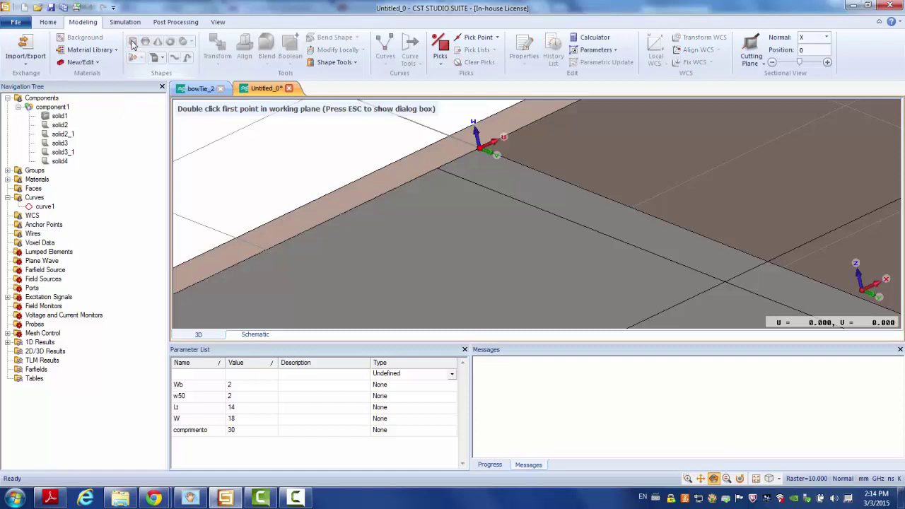
{"action": "key", "text": "Escape"}
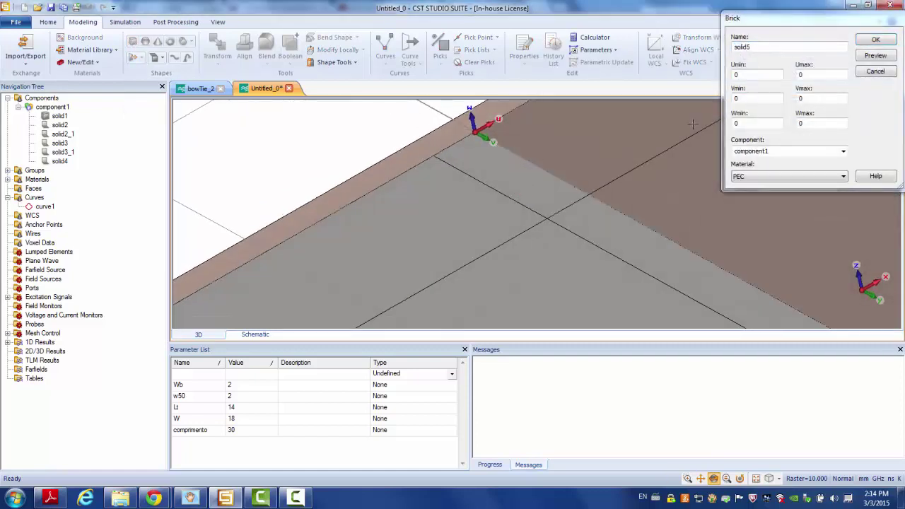
{"action": "left_click", "coordinate": [836, 75]}
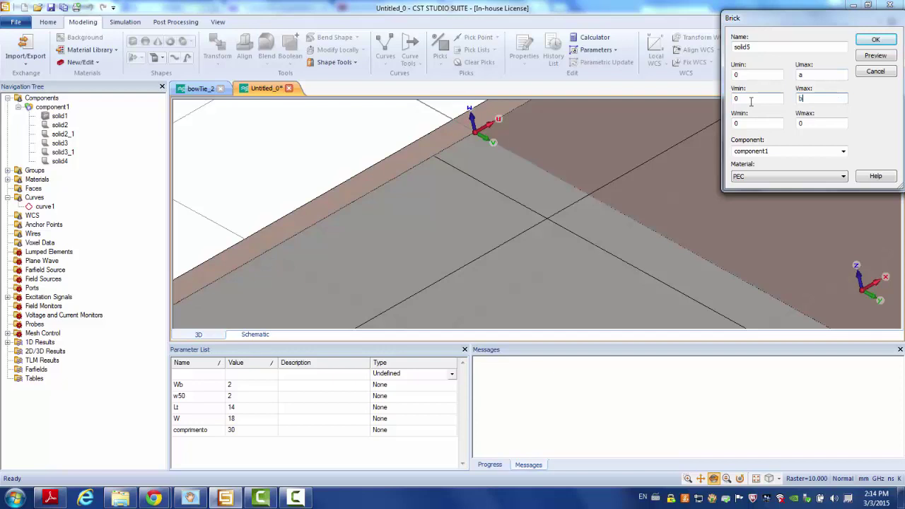
{"action": "left_click", "coordinate": [875, 41]}
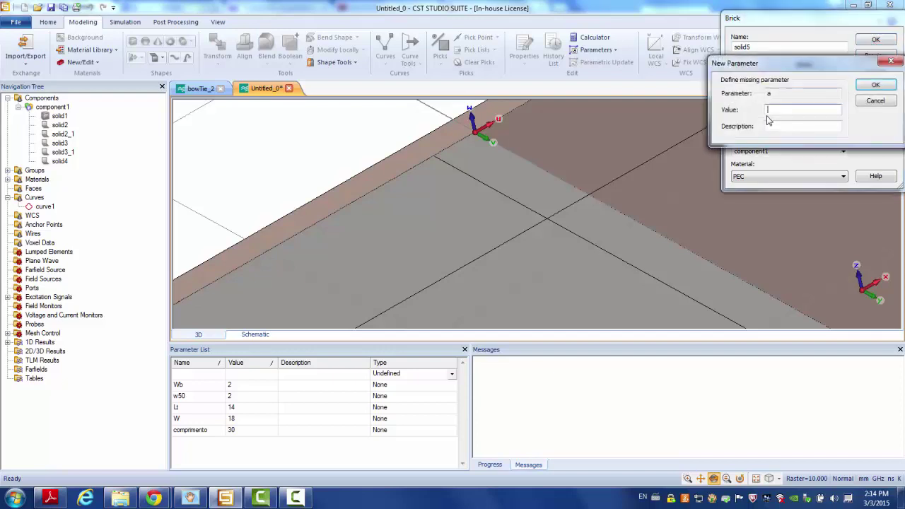
{"action": "left_click", "coordinate": [885, 85]}
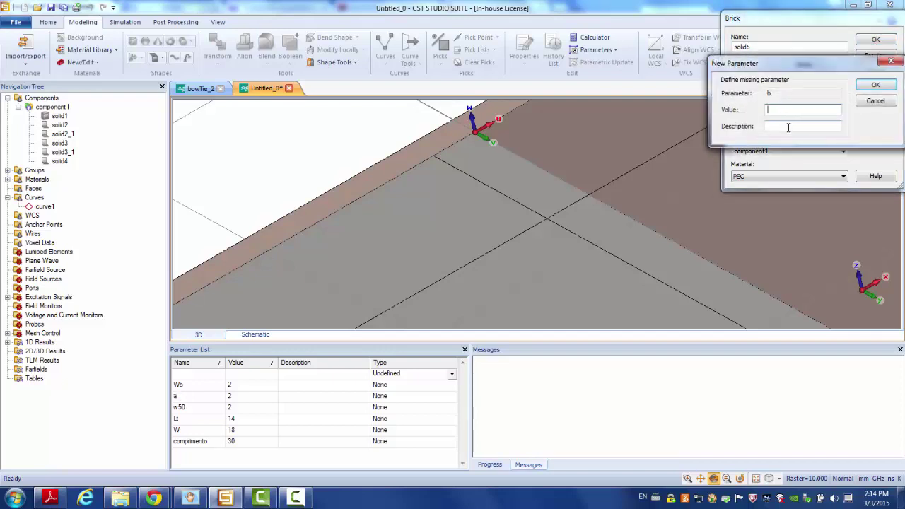
{"action": "left_click", "coordinate": [871, 87]}
{"action": "left_click_drag", "start_coordinate": [580, 163], "coordinate": [522, 218]}
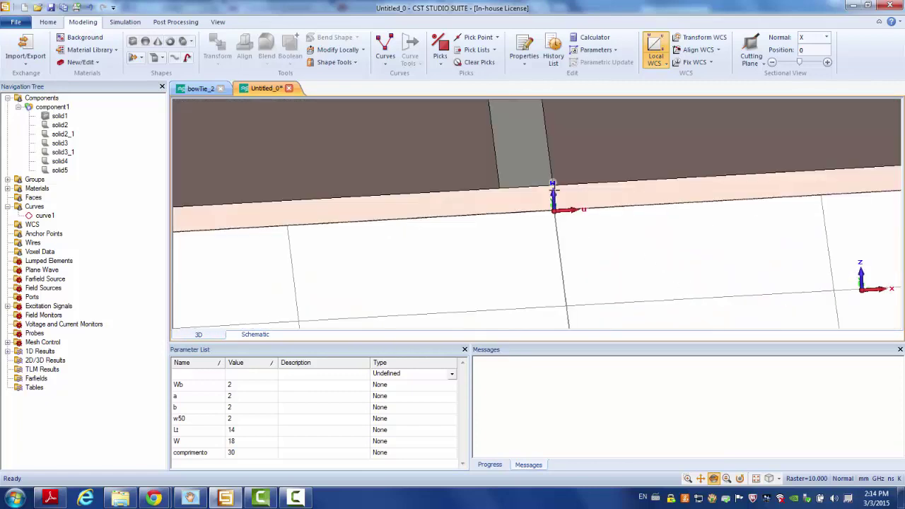
Pick both corners of the feed line's outer end and the midpoint of the lower edge beneath it
{"action": "left_click_drag", "start_coordinate": [554, 190], "coordinate": [484, 213]}
{"action": "key", "text": "s"}
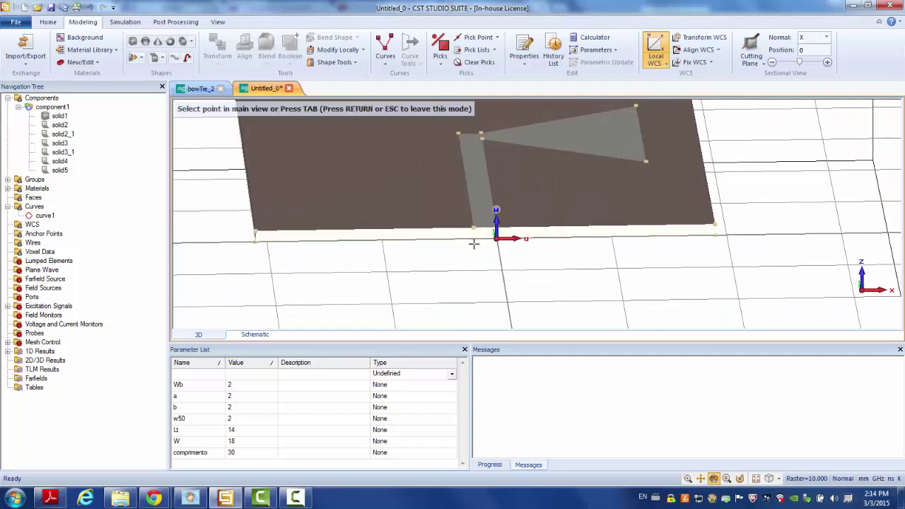
{"action": "left_click", "coordinate": [474, 230]}
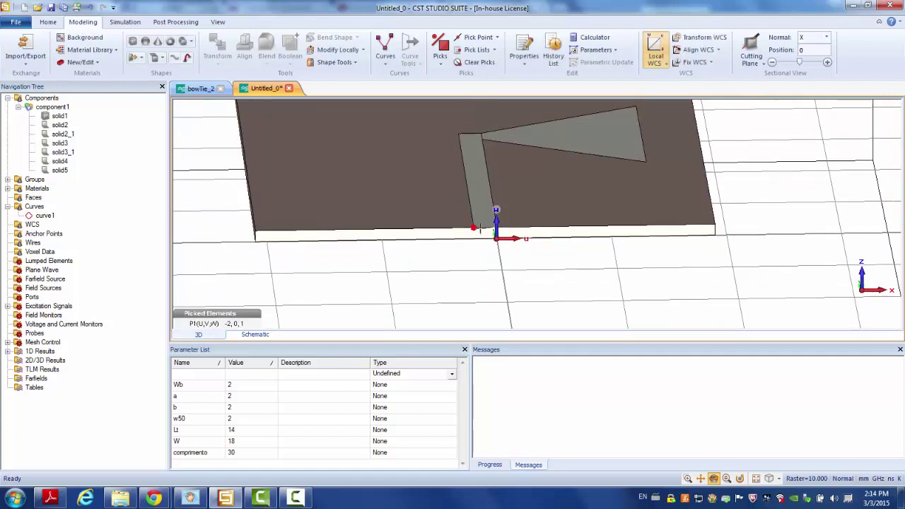
{"action": "scroll", "coordinate": [529, 227], "scroll_direction": "up", "scroll_amount": 5}
{"action": "double_click", "coordinate": [568, 224]}
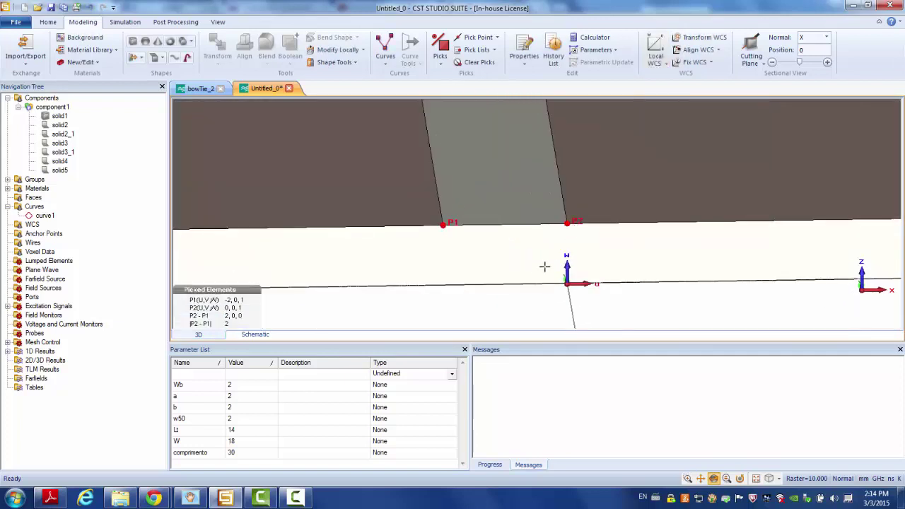
{"action": "scroll", "coordinate": [535, 279], "scroll_direction": "down", "scroll_amount": 5}
{"action": "key", "text": "c"}
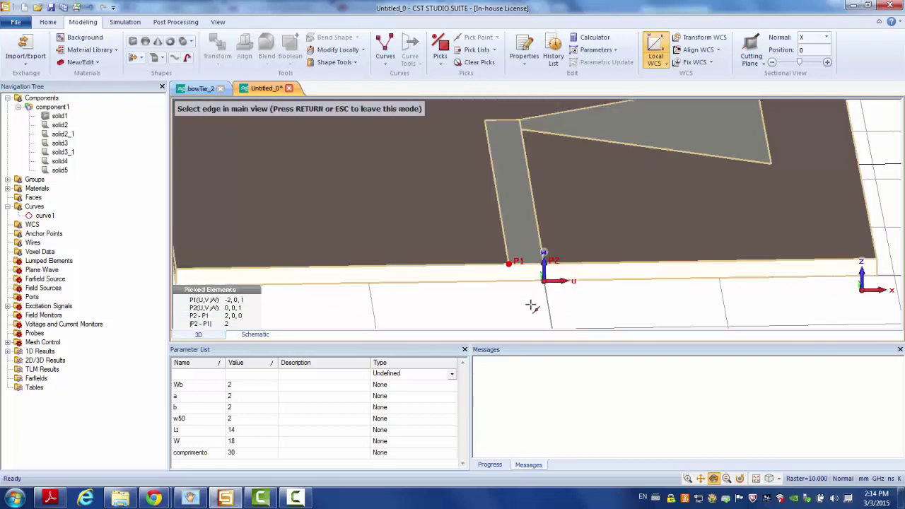
{"action": "left_click", "coordinate": [524, 280]}
{"action": "left_click_drag", "start_coordinate": [528, 306], "coordinate": [507, 286]}
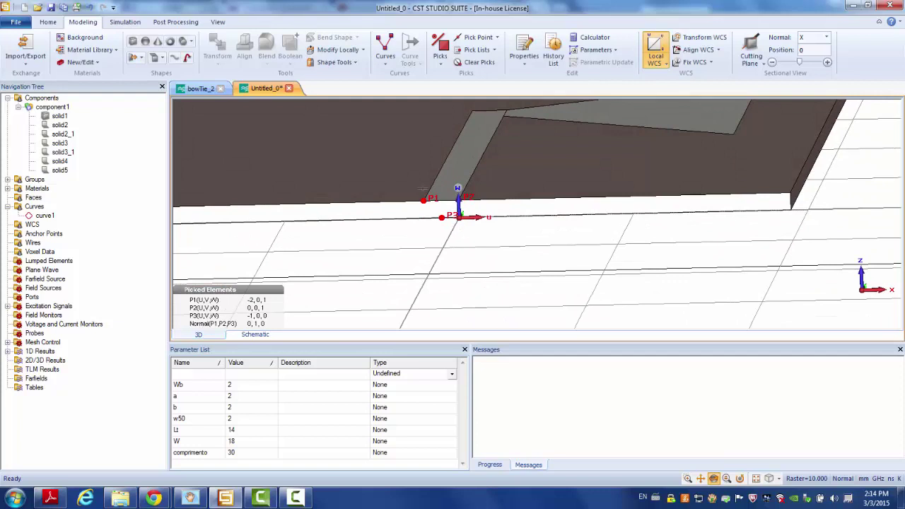
Create waveguide port 1 from the picks, extended by 6 at Xmin, 6 at Xmax and 5 at Zmax, with positive orientation
{"action": "left_click", "coordinate": [124, 23]}
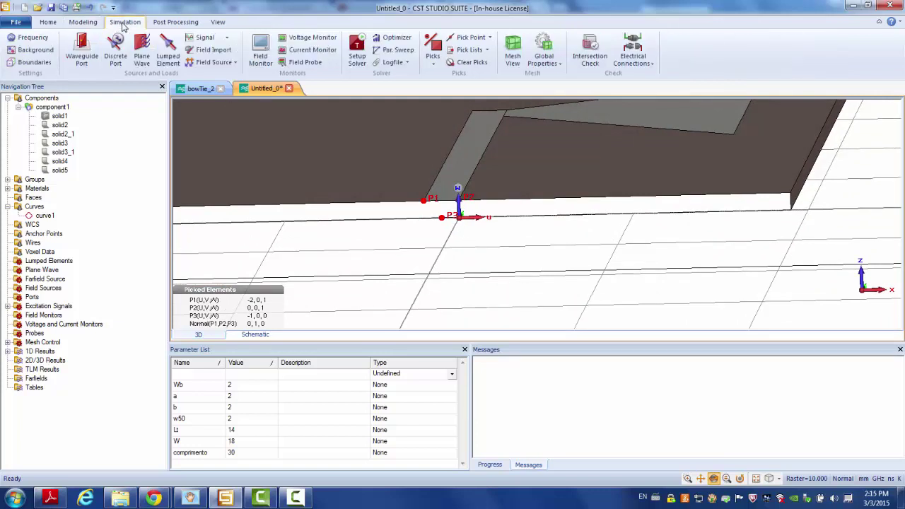
{"action": "left_click", "coordinate": [79, 47]}
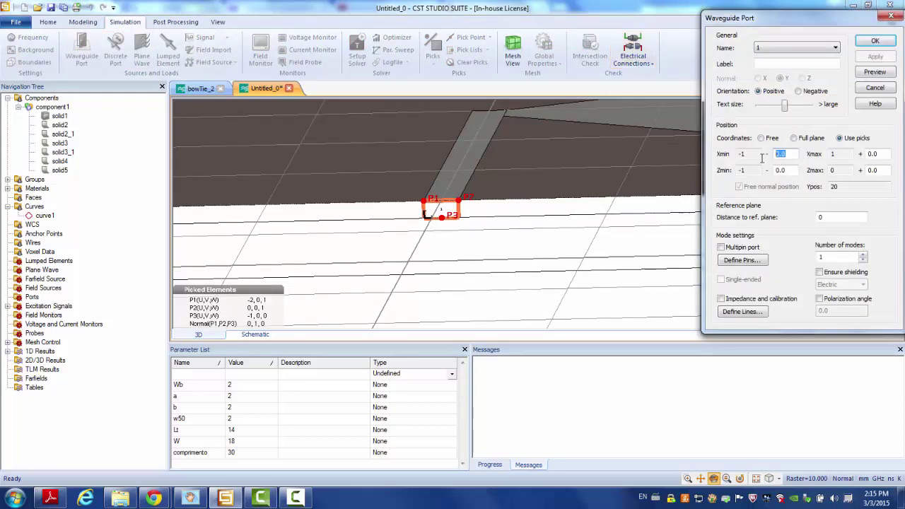
{"action": "left_click", "coordinate": [884, 155]}
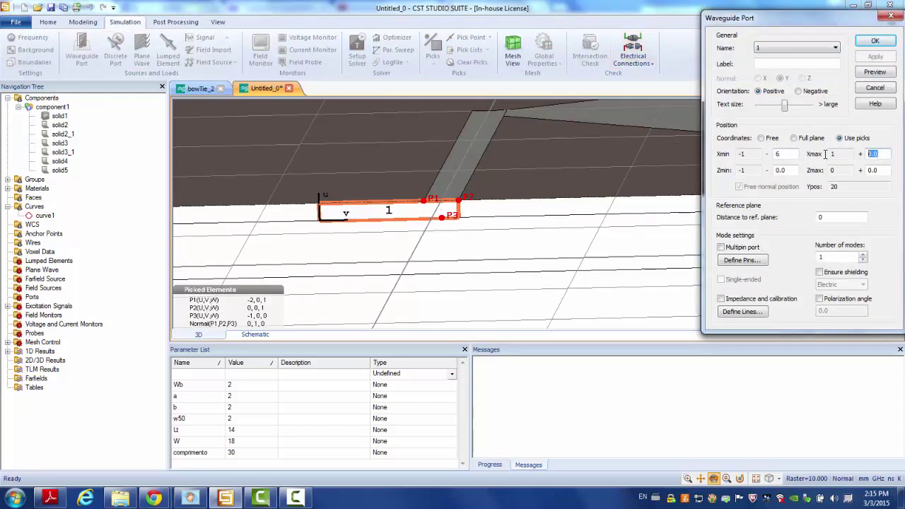
{"action": "left_click", "coordinate": [877, 169]}
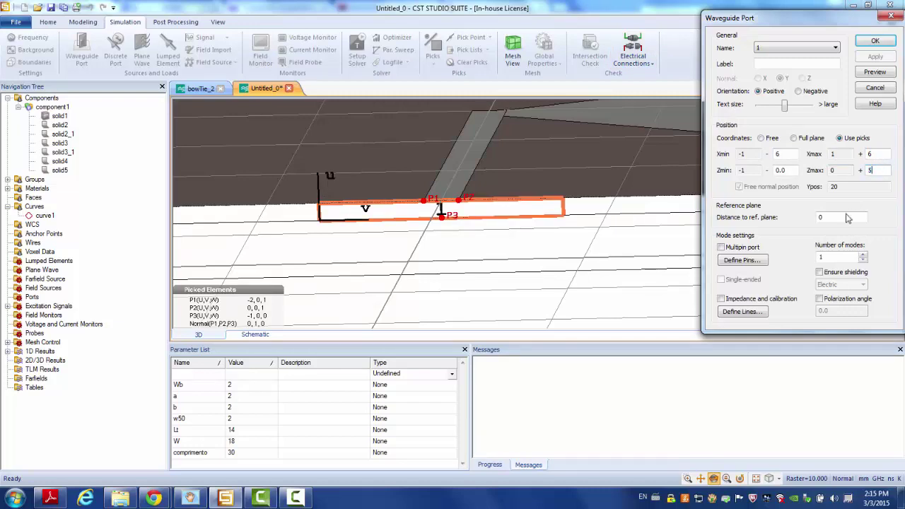
{"action": "left_click", "coordinate": [875, 74]}
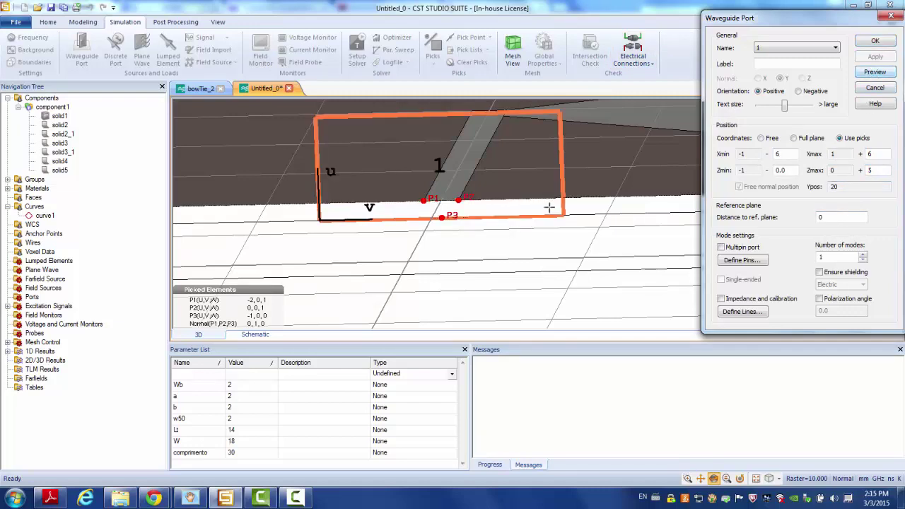
{"action": "left_click_drag", "start_coordinate": [549, 208], "coordinate": [474, 246]}
{"action": "left_click", "coordinate": [875, 41]}
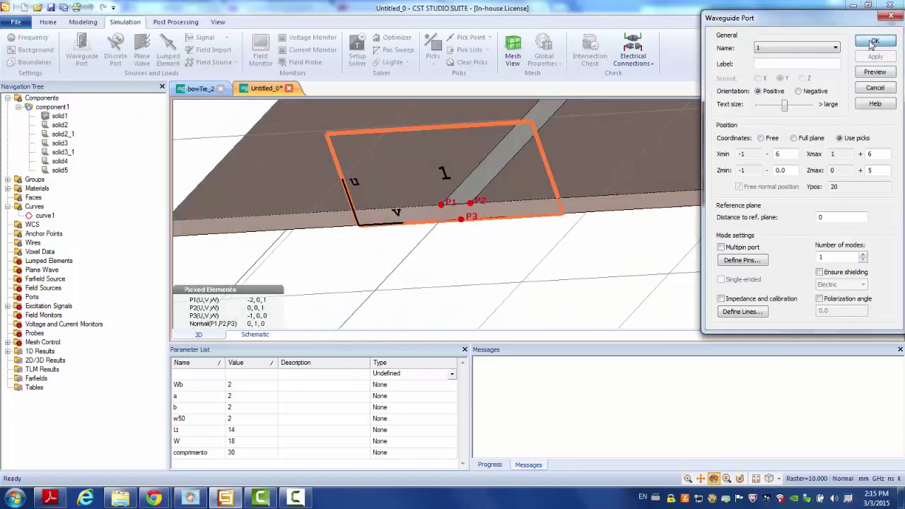
{"action": "key", "text": "space"}
{"action": "left_click_drag", "start_coordinate": [464, 210], "coordinate": [464, 291]}
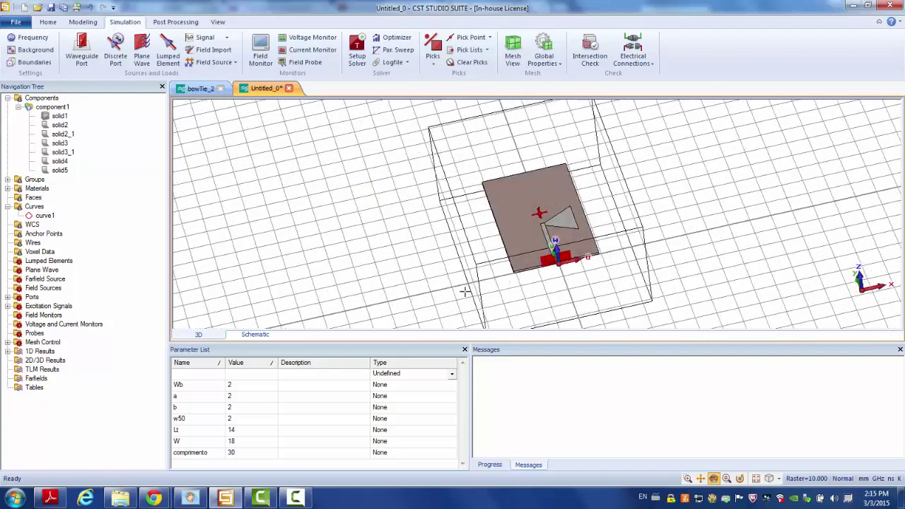
Set the parameter Lt to 18, update the model and inspect the resized bow-tie arm
{"action": "left_click", "coordinate": [236, 432]}
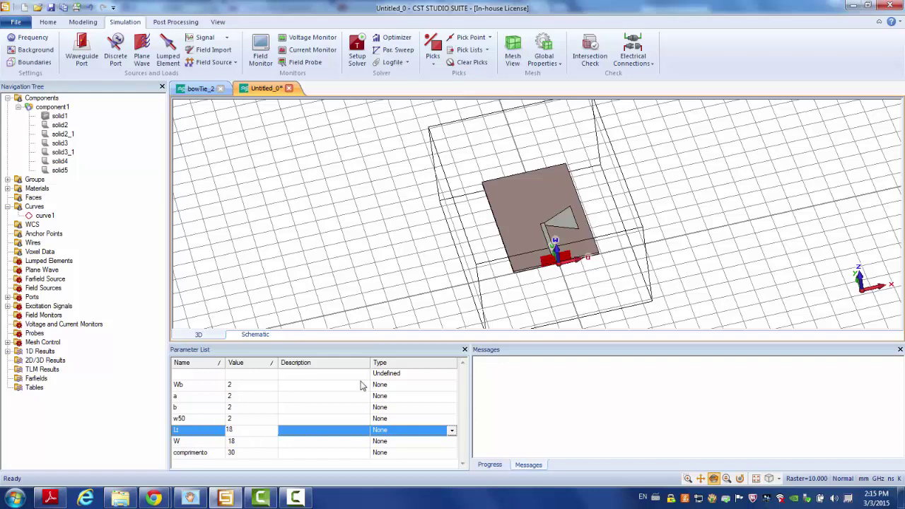
{"action": "left_click", "coordinate": [321, 245]}
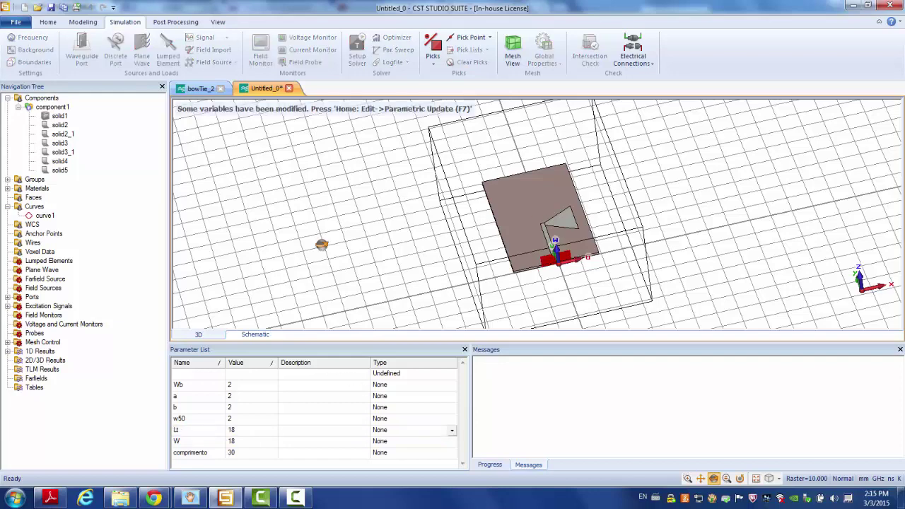
{"action": "left_click_drag", "start_coordinate": [424, 219], "coordinate": [260, 406]}
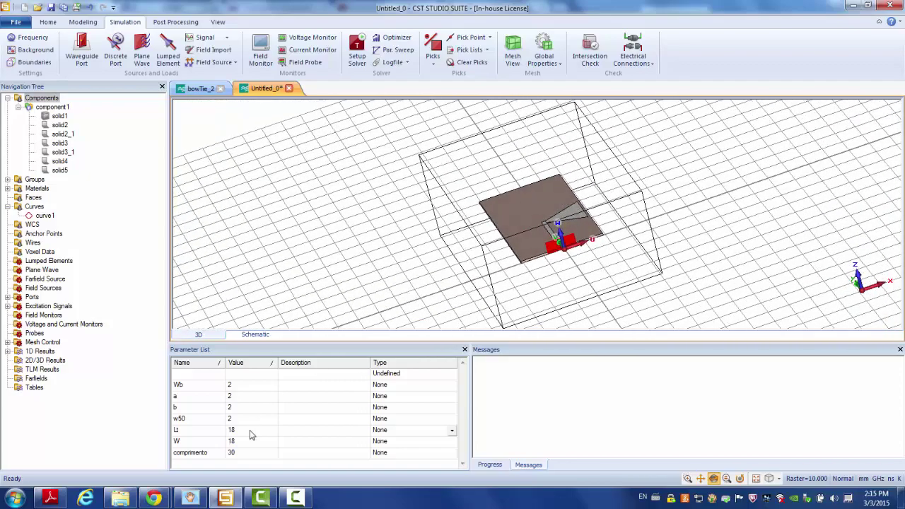
Set the parameter Lt to 14 and update the antenna model
{"action": "left_click", "coordinate": [249, 433]}
{"action": "type", "text": "1"}
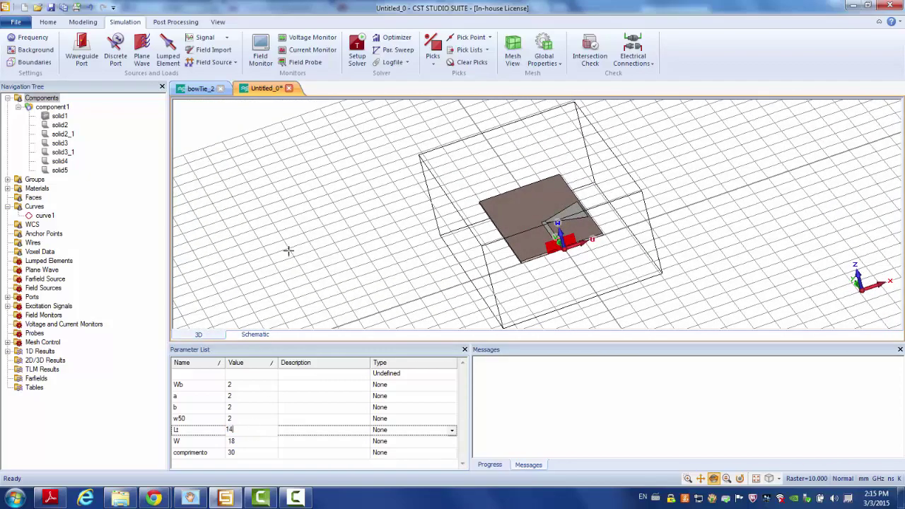
{"action": "key", "text": "Return"}
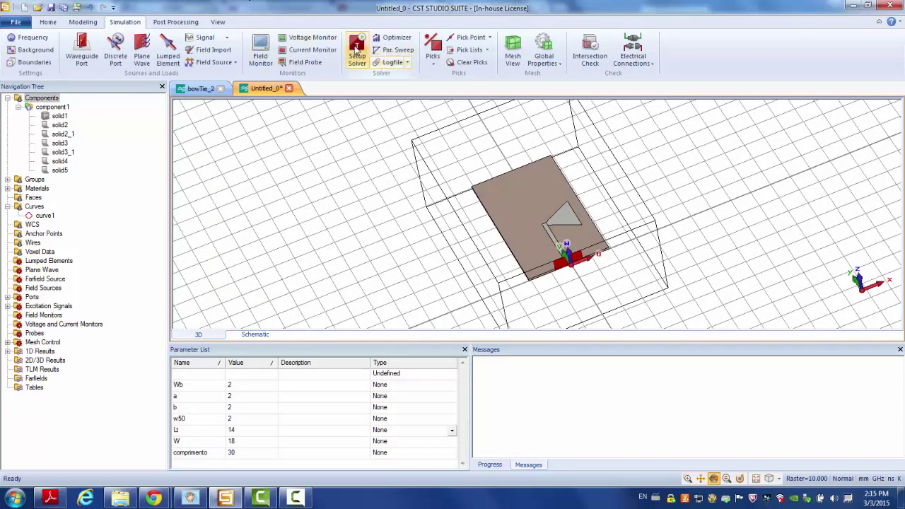
Set the time domain solver accuracy to -40 dB and start the simulation
{"action": "left_click", "coordinate": [357, 48]}
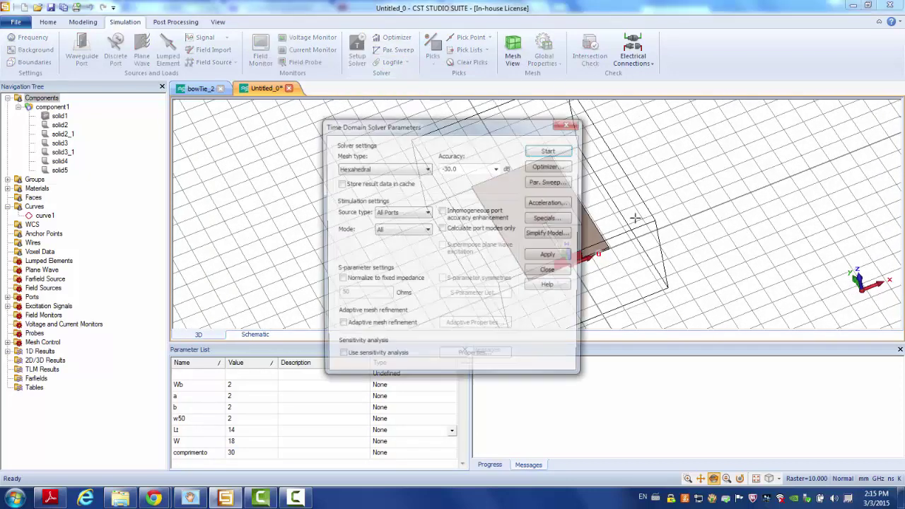
{"action": "left_click", "coordinate": [498, 172]}
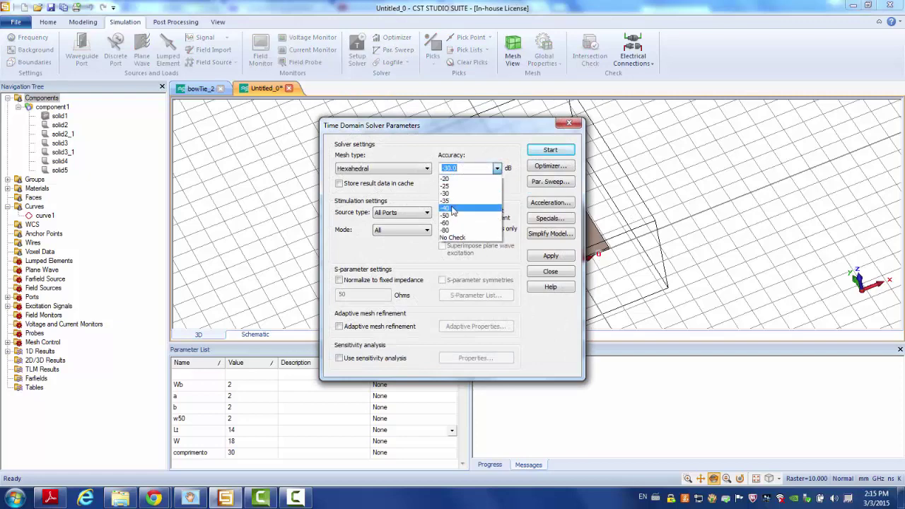
{"action": "left_click", "coordinate": [460, 210]}
{"action": "left_click", "coordinate": [546, 151]}
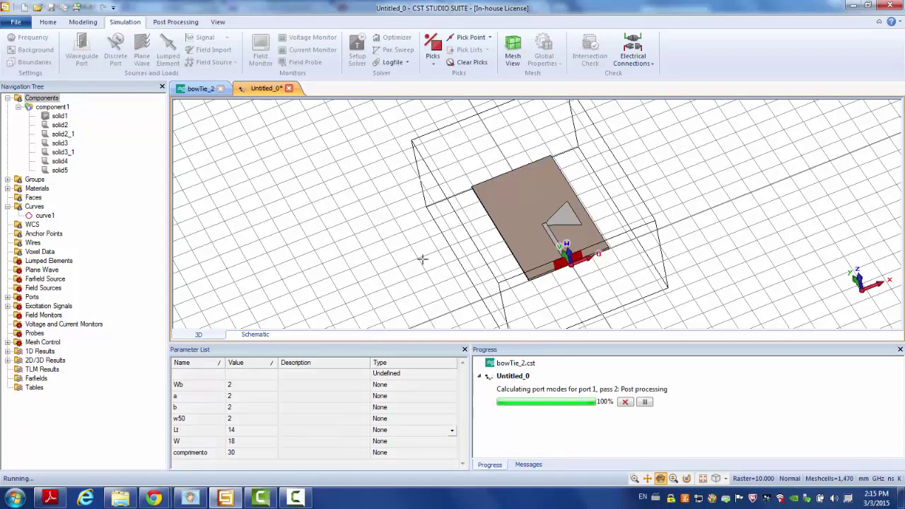
While the solver runs, check the antenna geometry figure in bowTie.pdf in Adobe Reader and inspect the model from above and below
{"action": "mouse_move", "coordinate": [515, 192]}
{"action": "left_mouse_down"}
{"action": "mouse_move", "coordinate": [580, 77]}
{"action": "mouse_move", "coordinate": [432, 247]}
{"action": "mouse_move", "coordinate": [483, 244]}
{"action": "left_mouse_up"}
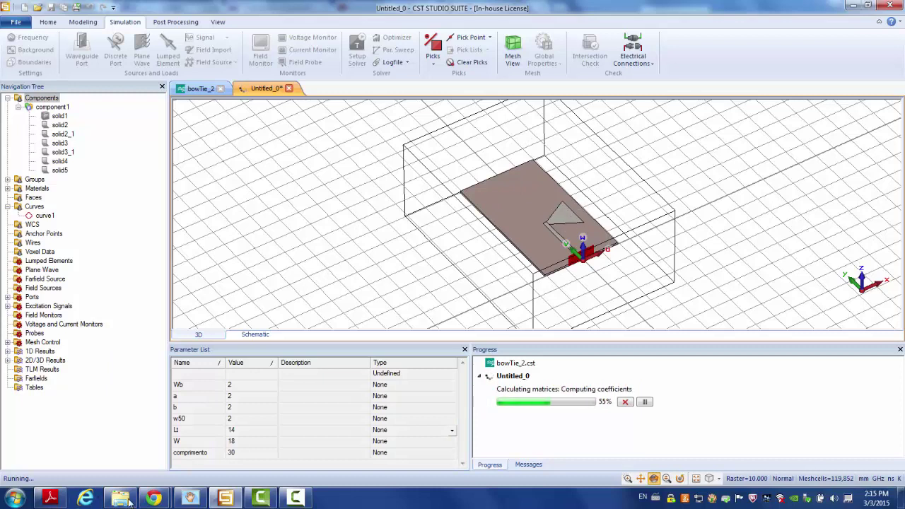
{"action": "left_click", "coordinate": [59, 500]}
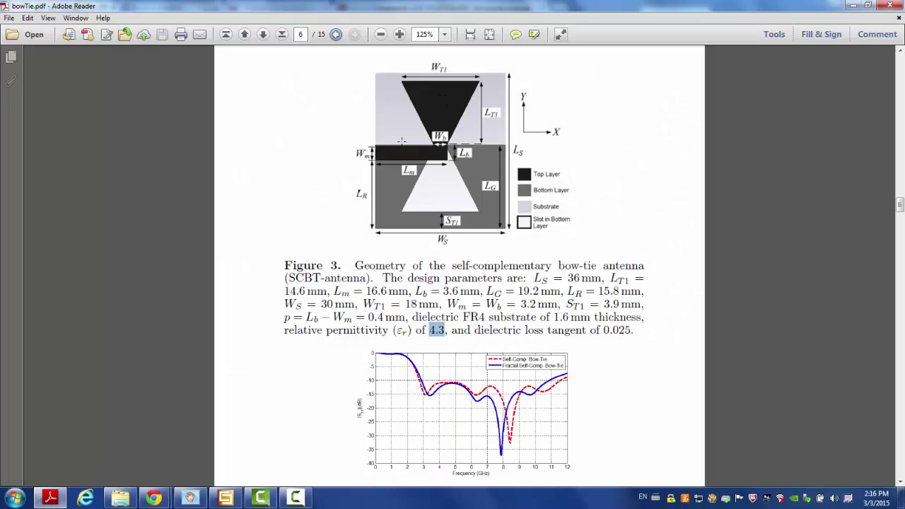
{"action": "left_click", "coordinate": [224, 499]}
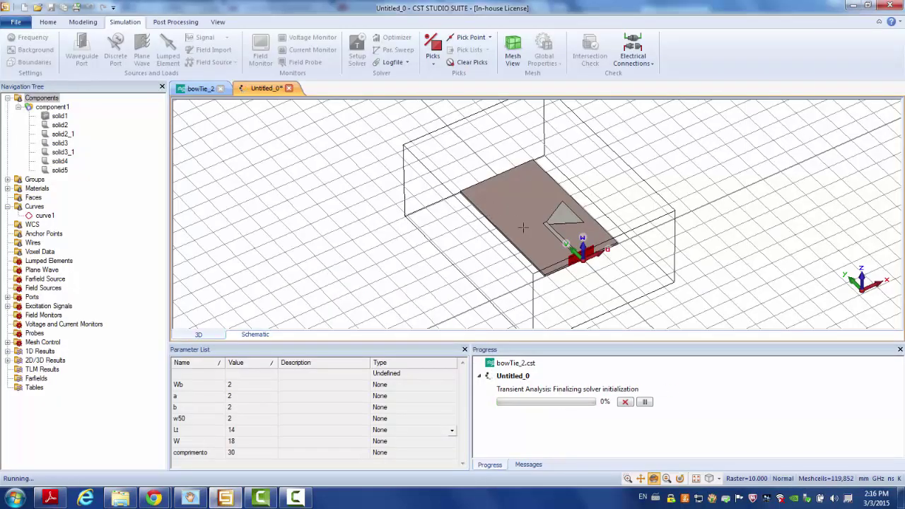
{"action": "mouse_move", "coordinate": [481, 233]}
{"action": "left_mouse_down"}
{"action": "mouse_move", "coordinate": [402, 232]}
{"action": "mouse_move", "coordinate": [479, 221]}
{"action": "mouse_move", "coordinate": [481, 242]}
{"action": "left_mouse_up"}
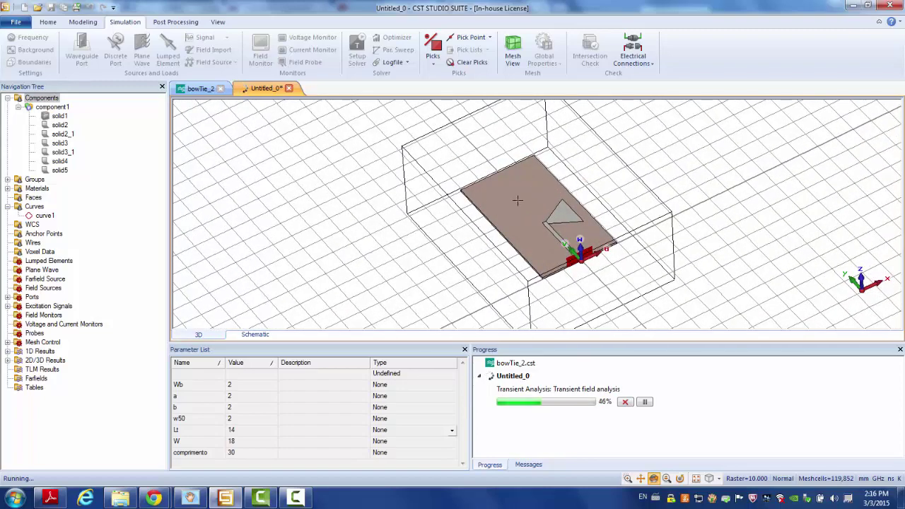
{"action": "left_click_drag", "start_coordinate": [548, 225], "coordinate": [537, 144]}
{"action": "scroll", "coordinate": [537, 143], "scroll_direction": "up", "scroll_amount": 8}
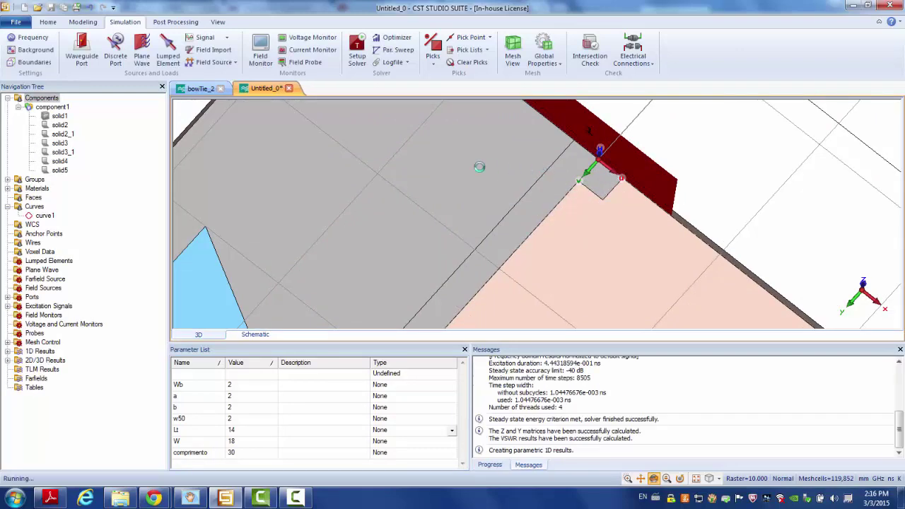
{"action": "left_click_drag", "start_coordinate": [413, 160], "coordinate": [439, 174]}
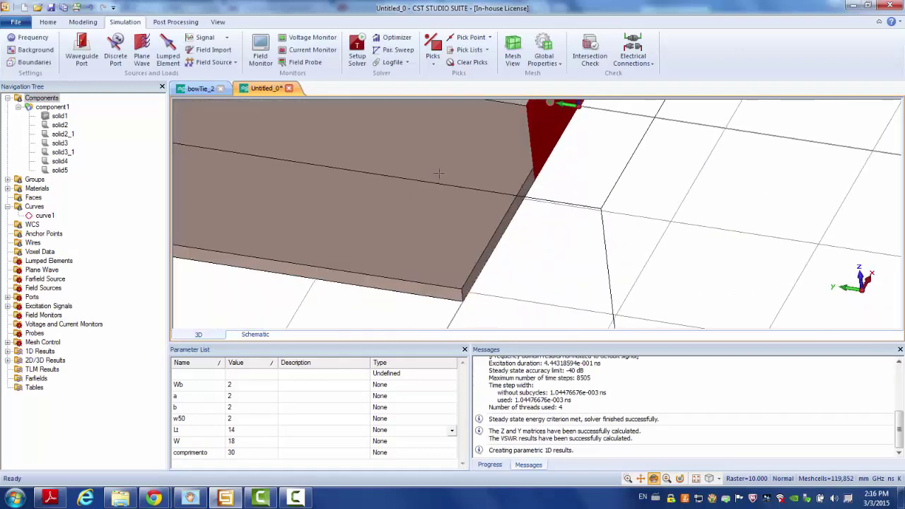
{"action": "key", "text": "space"}
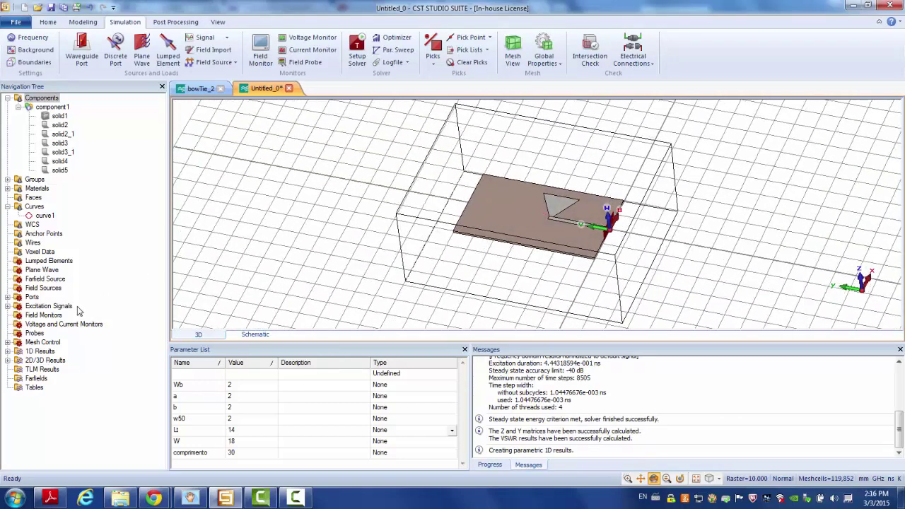
Plot the S-parameter results and compare the S1,1 curve with the reference graph in bowTie.pdf
{"action": "left_click", "coordinate": [9, 352]}
{"action": "left_click", "coordinate": [39, 370]}
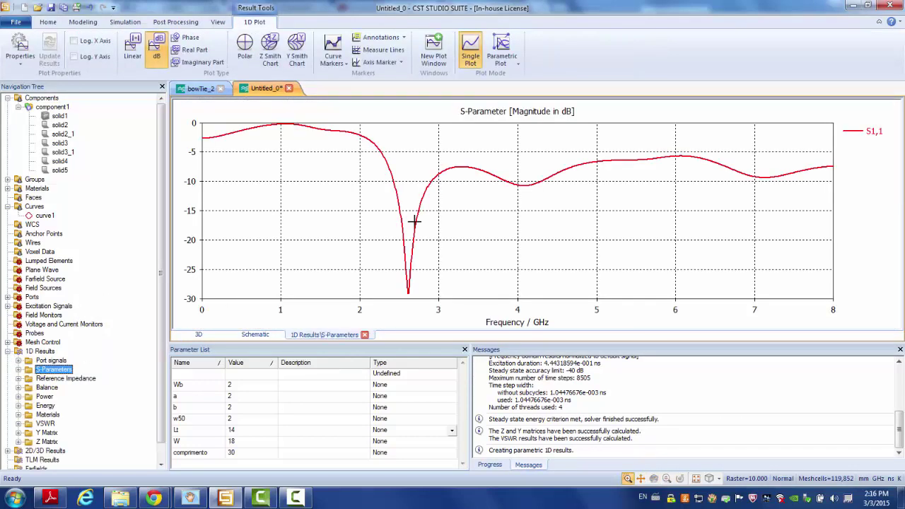
{"action": "left_click", "coordinate": [42, 502]}
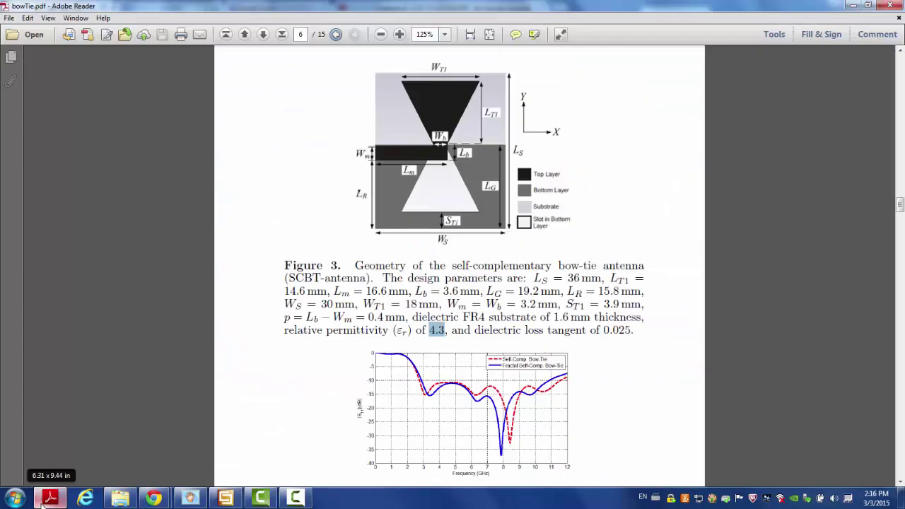
{"action": "left_click", "coordinate": [42, 503]}
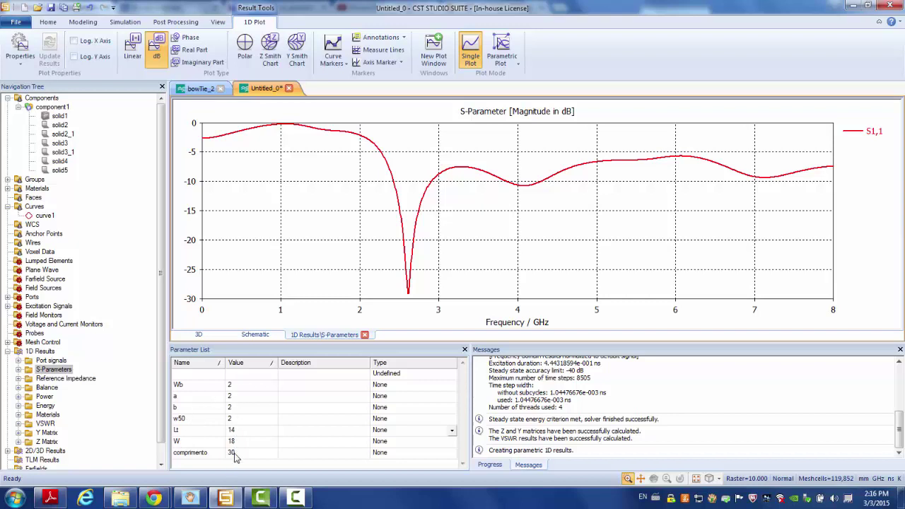
Return to the 3D model, add a new sequence to the parameter sweep and browse its available parameters without adding one
{"action": "left_click", "coordinate": [47, 98]}
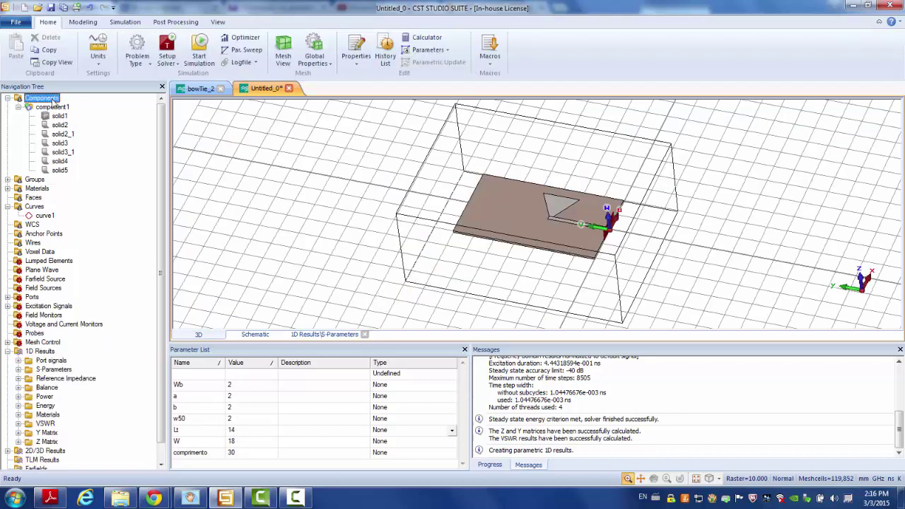
{"action": "left_click", "coordinate": [167, 48]}
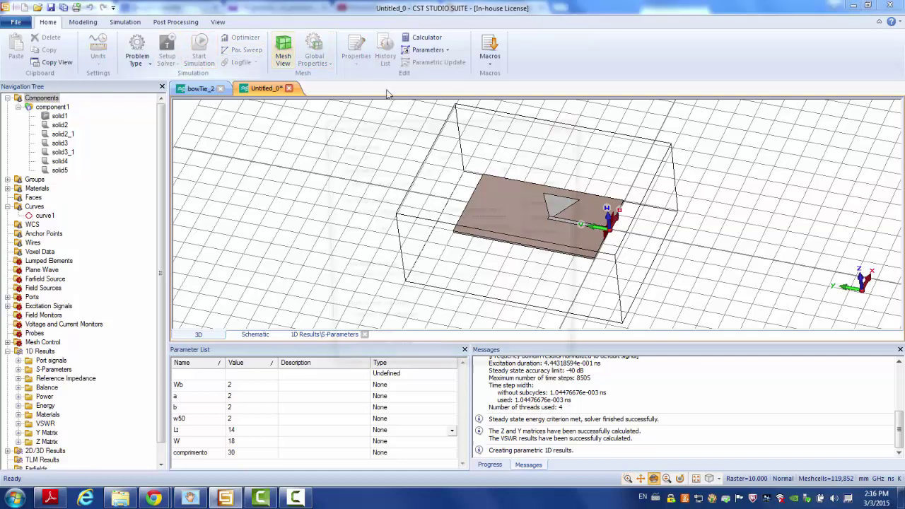
{"action": "left_click", "coordinate": [552, 182]}
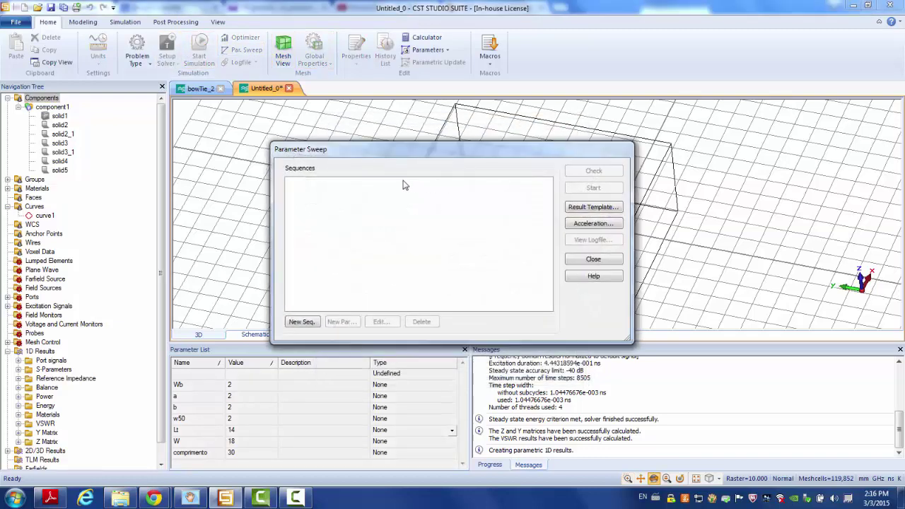
{"action": "left_click", "coordinate": [300, 322]}
{"action": "left_click", "coordinate": [340, 322]}
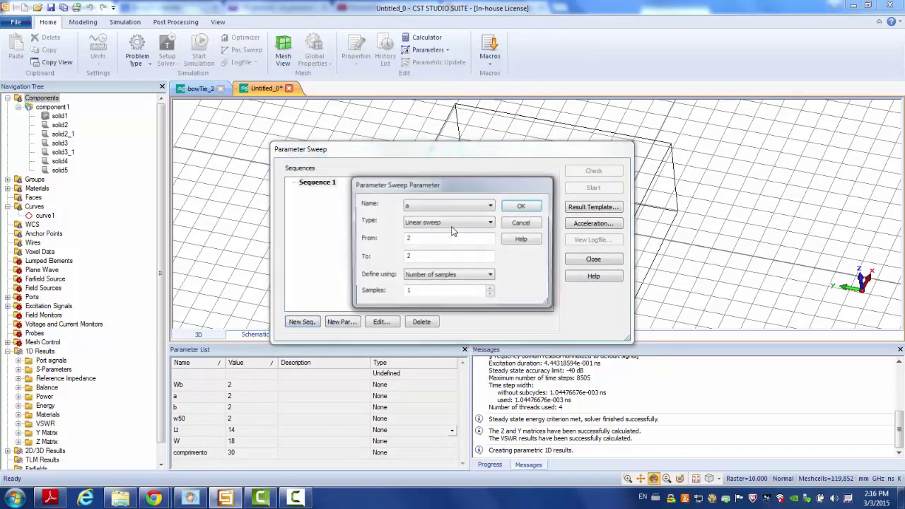
{"action": "left_click", "coordinate": [493, 206]}
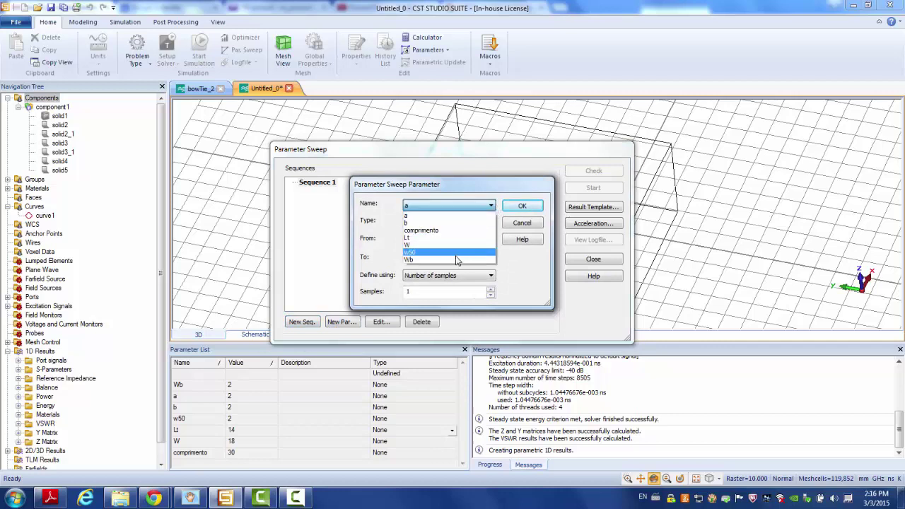
{"action": "left_click", "coordinate": [296, 235]}
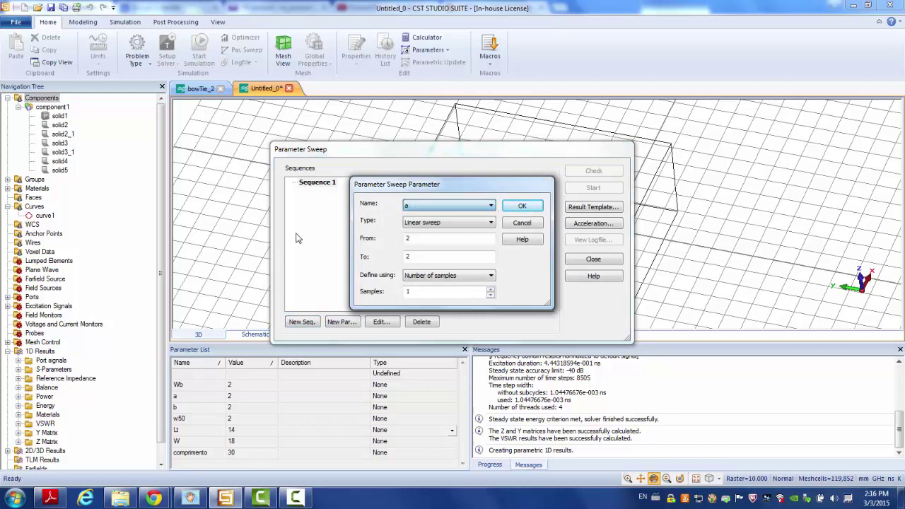
{"action": "left_click", "coordinate": [518, 224]}
{"action": "left_click", "coordinate": [520, 223]}
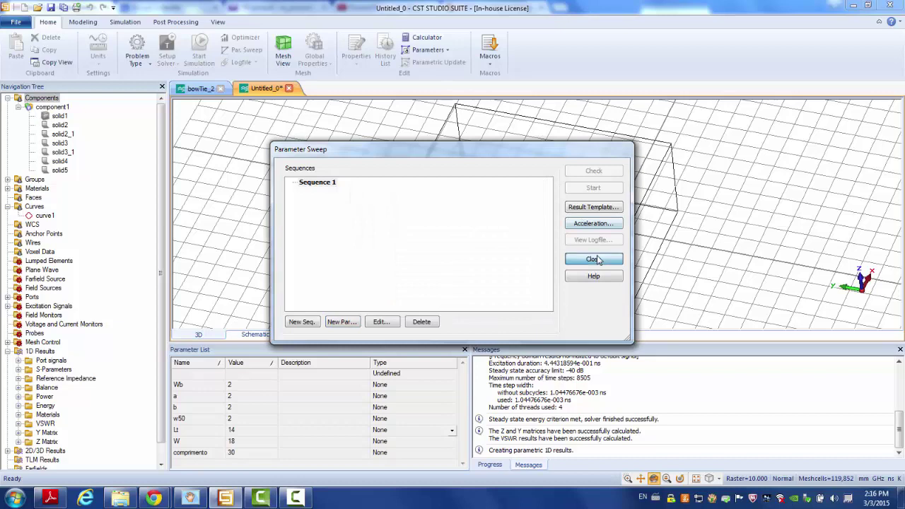
{"action": "left_click", "coordinate": [596, 259]}
{"action": "left_click_drag", "start_coordinate": [521, 191], "coordinate": [593, 239]}
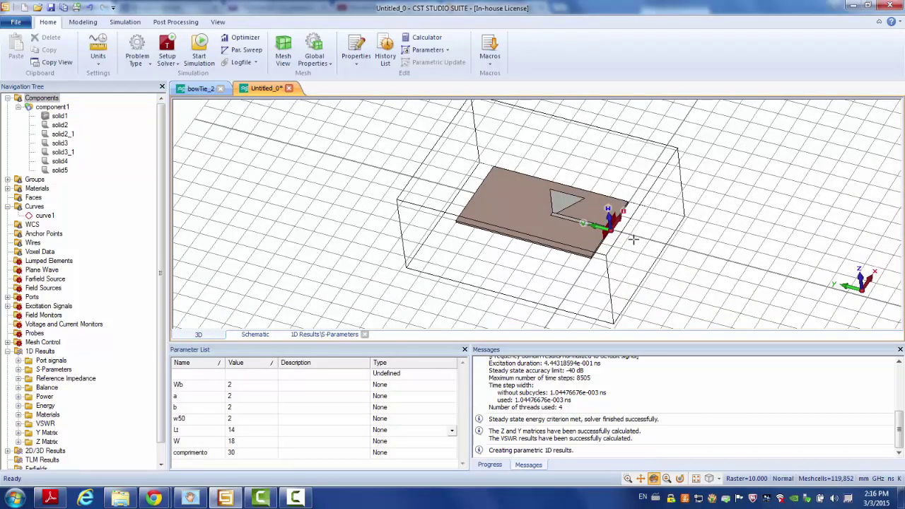
{"action": "scroll", "coordinate": [640, 230], "scroll_direction": "up", "scroll_amount": 3}
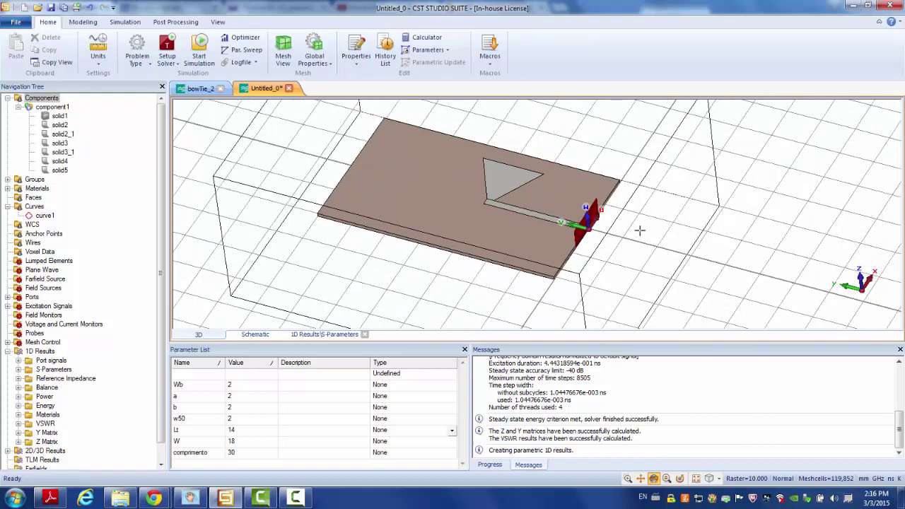